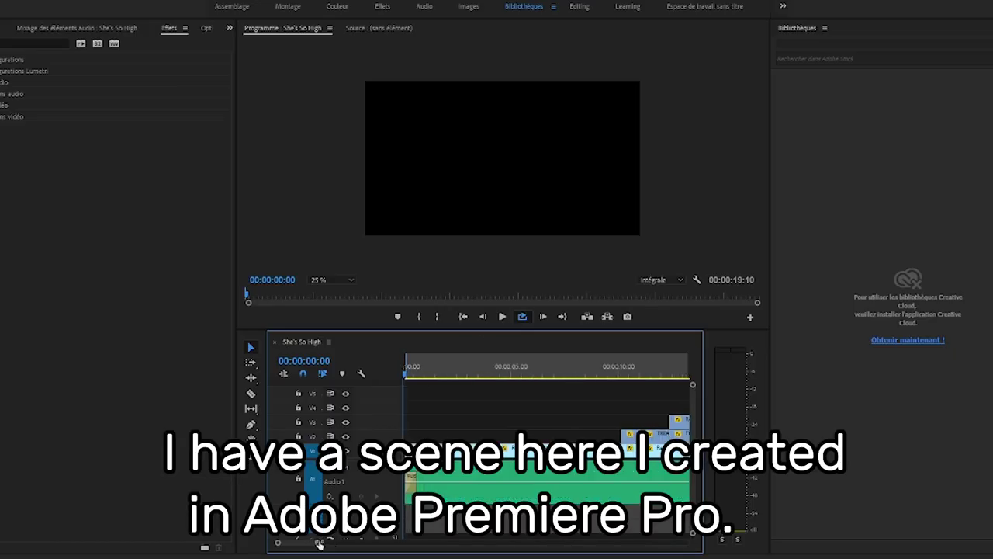
Play and scrub through the She's So High sequence to review how the clips line up with the song.
left_click_drag(319, 543, 329, 542)
left_click_drag(407, 368, 435, 376)
key("space")
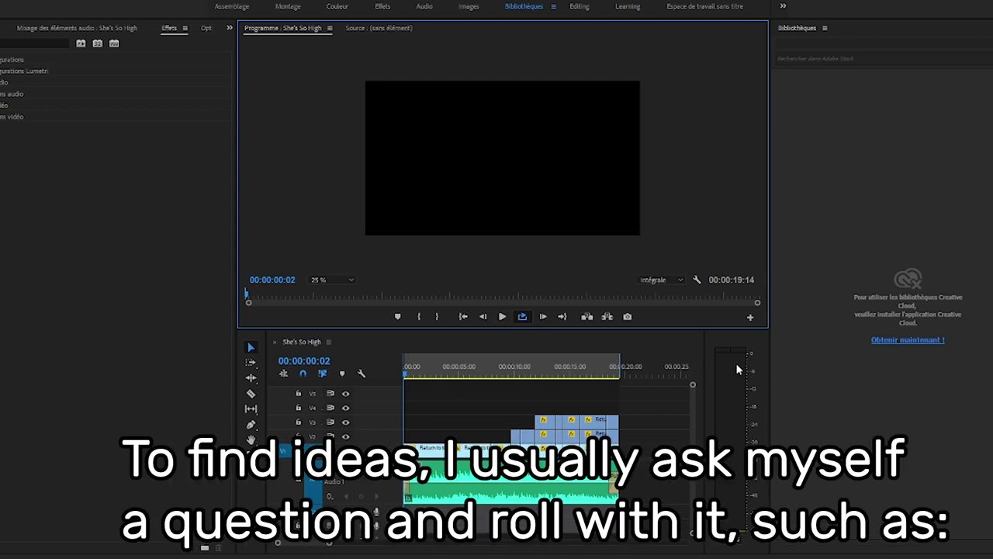
left_click(481, 470)
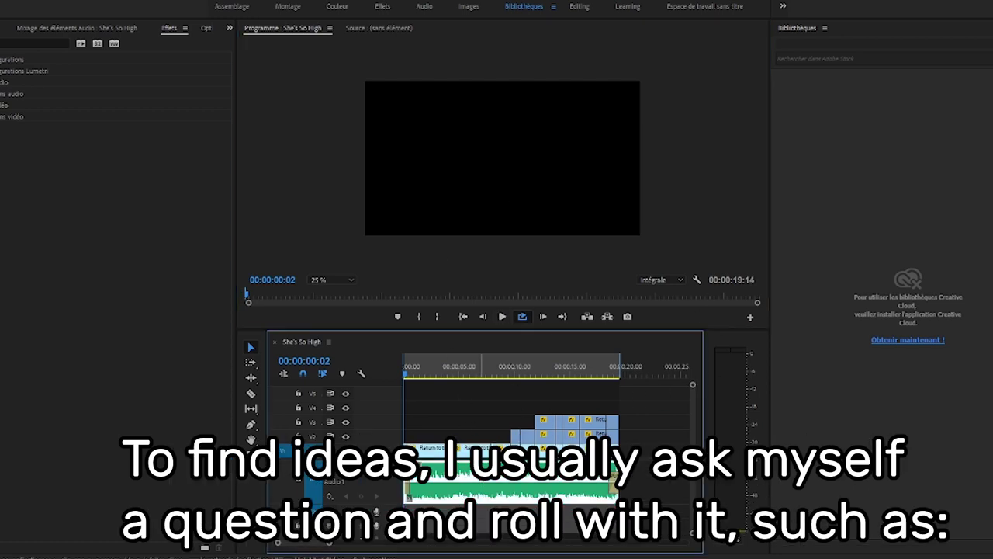
left_click_drag(648, 473, 631, 465)
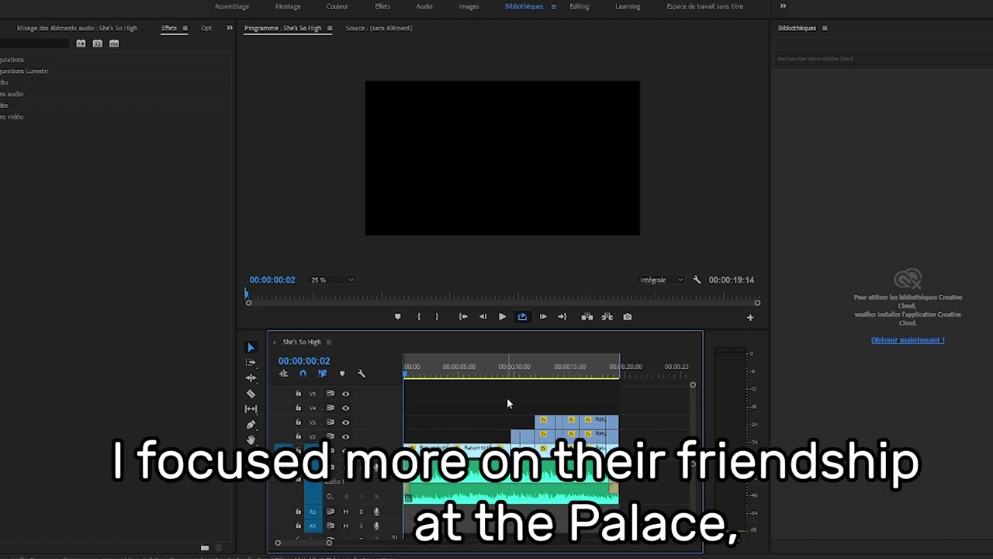
left_click(409, 377)
left_click_drag(409, 377, 534, 377)
left_click_drag(329, 543, 698, 532)
left_click_drag(408, 373, 415, 374)
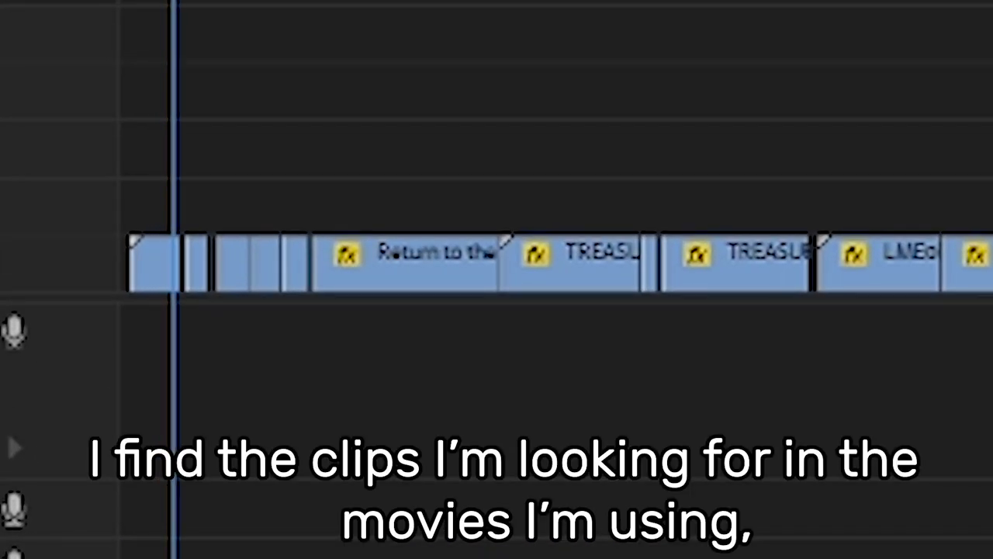
left_click(402, 22)
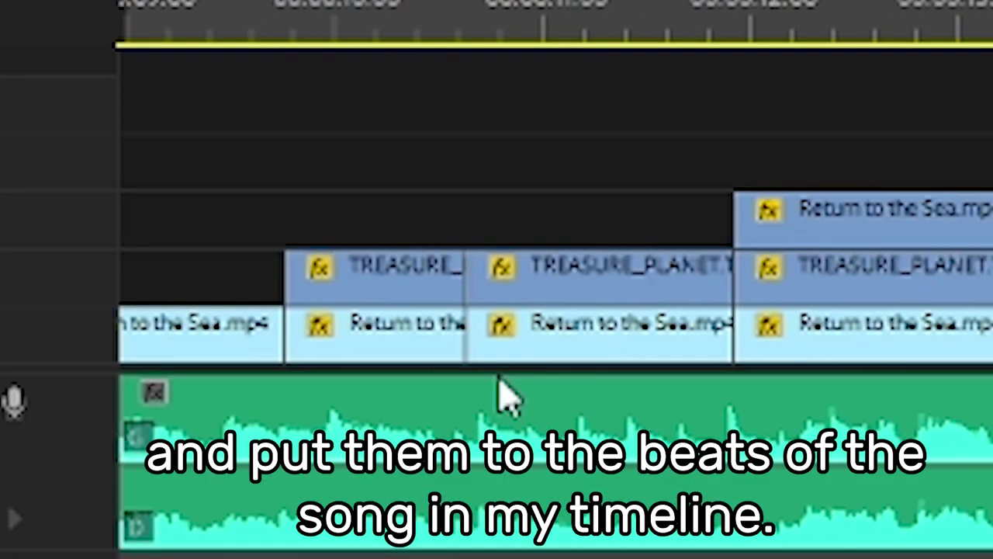
Move the first TREASURE_PLANET clip on the second video track earlier, over the preceding Return to the Sea.mp4 clip.
left_click(363, 28)
left_click_drag(365, 284, 164, 273)
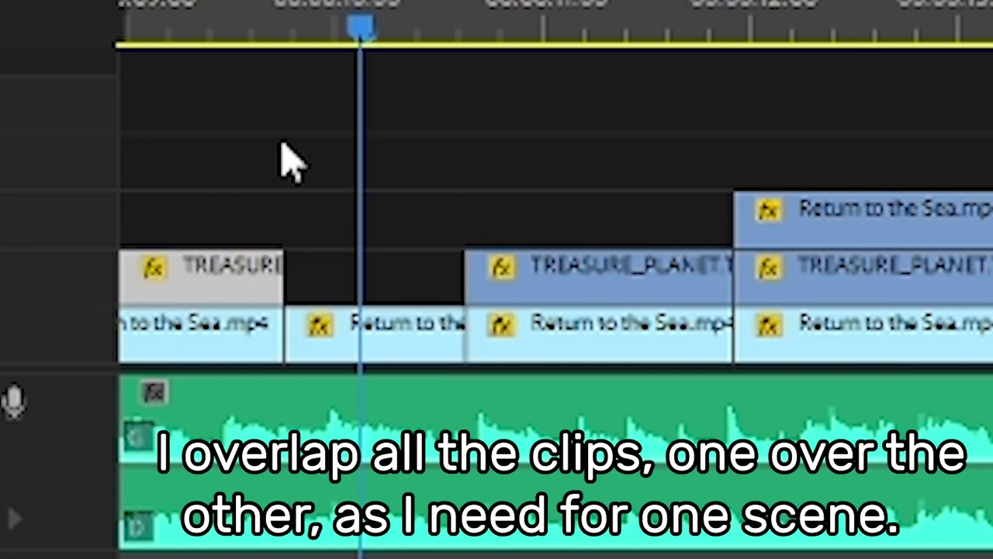
left_click_drag(357, 38, 471, 31)
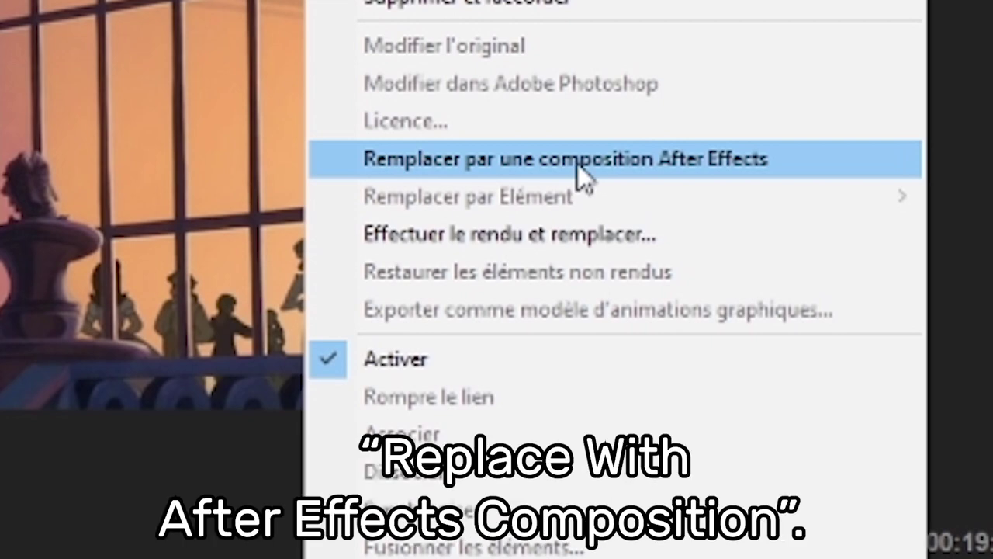
Replace the first Return to the Sea shot with an After Effects composition and reverse its layer in time.
left_click(577, 163)
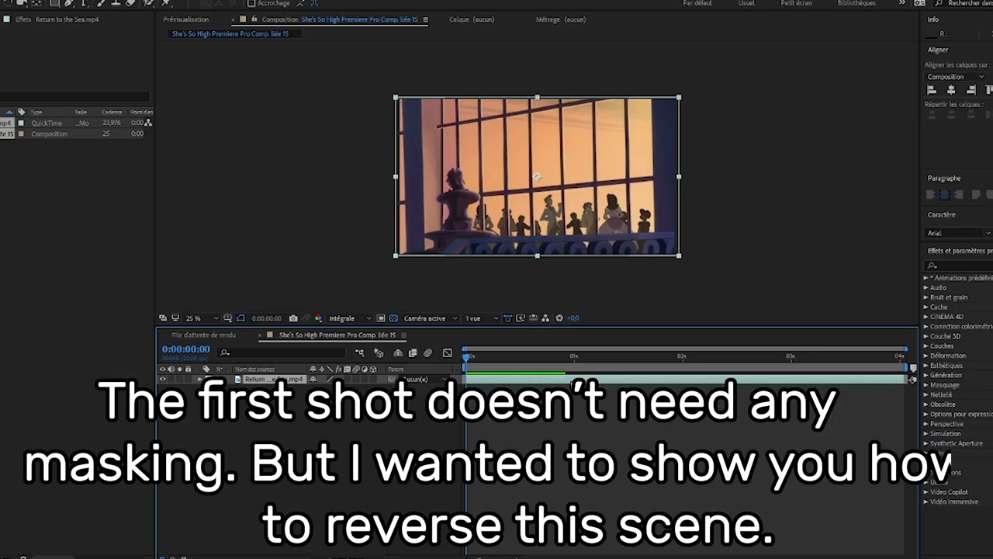
right_click(572, 380)
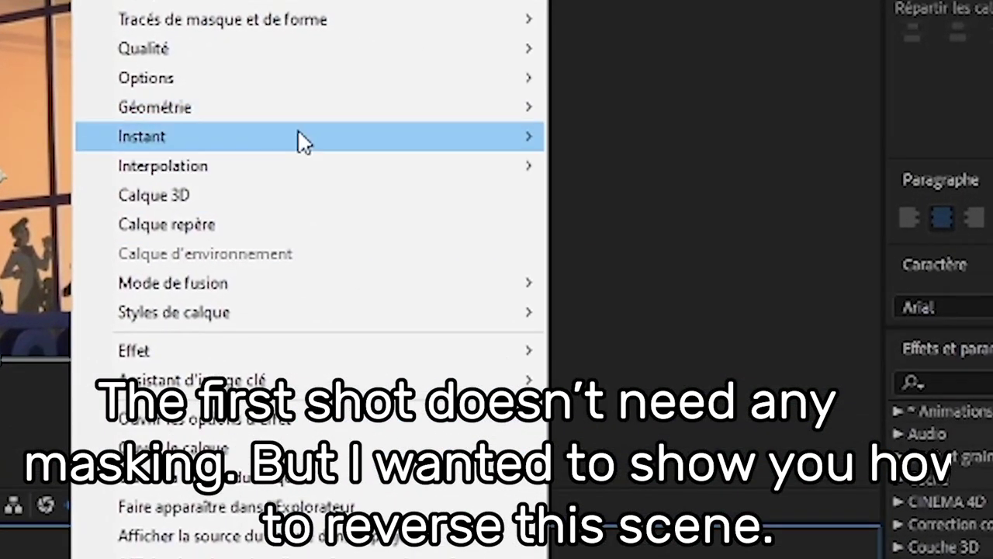
mouse_move(300, 140)
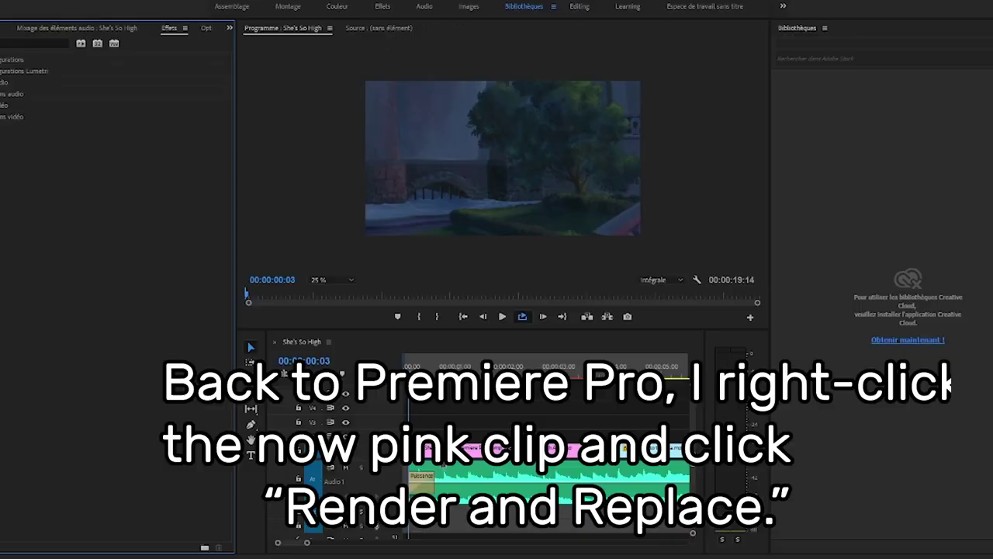
Switch to Premiere Pro and render and replace the first shot's linked composition in the DNxHR/DNxHD MXF OP1a format.
right_click(472, 451)
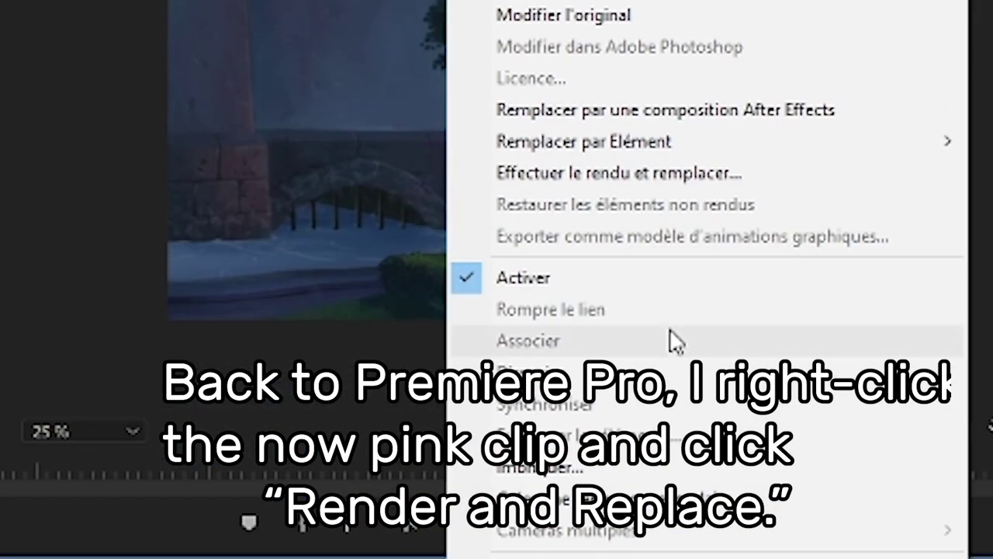
left_click(676, 172)
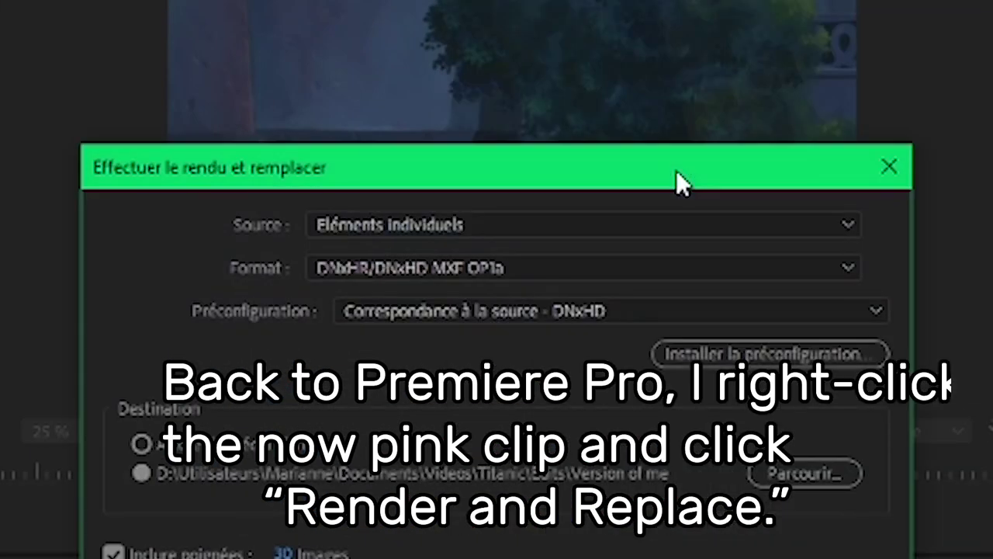
left_click(677, 558)
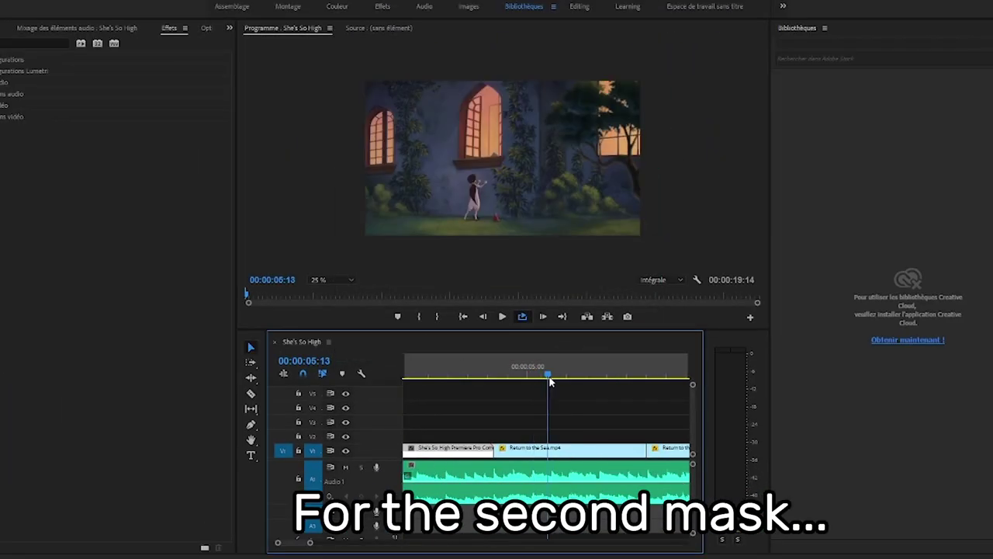
Replace the second shot, with the girl below the window, with an After Effects composition and duplicate its layer.
left_click_drag(550, 378, 645, 389)
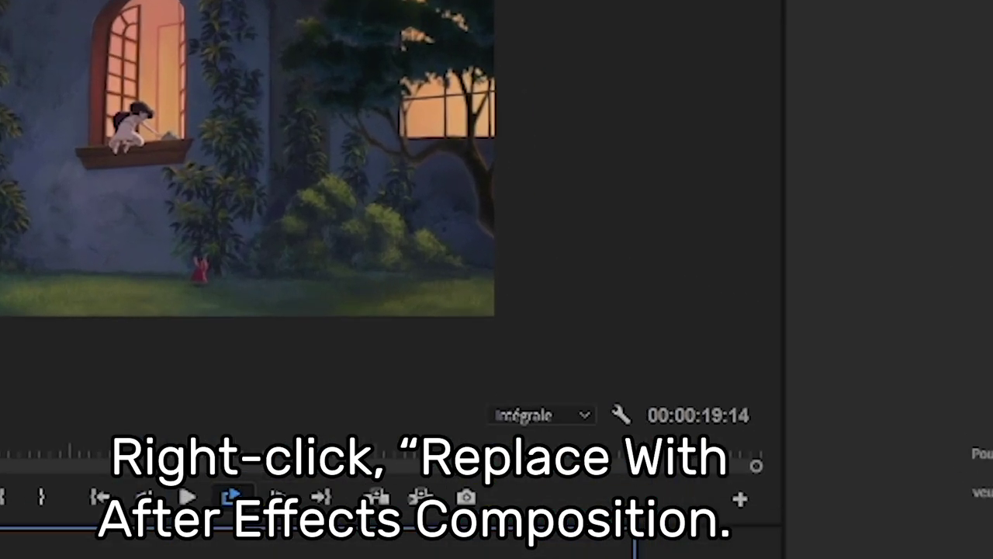
right_click(581, 450)
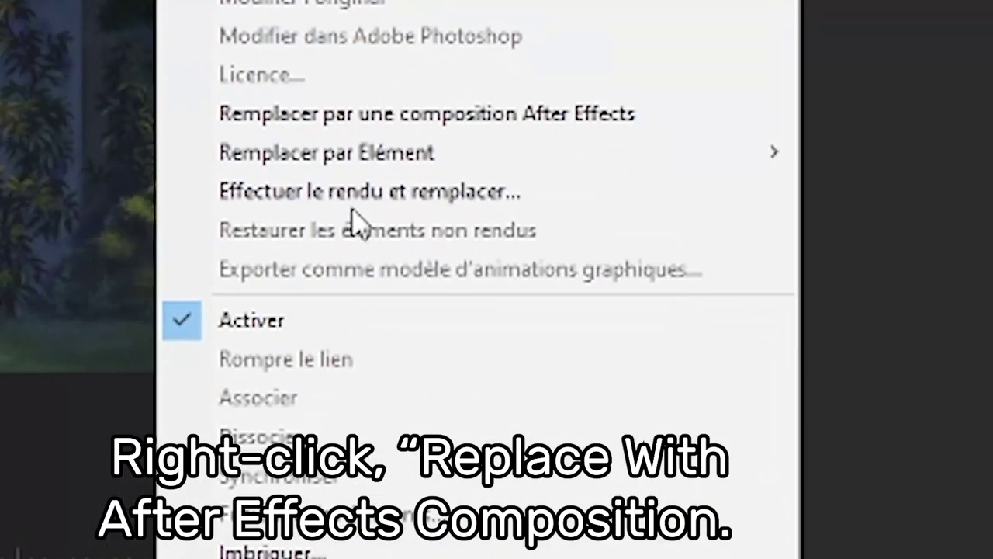
left_click(372, 129)
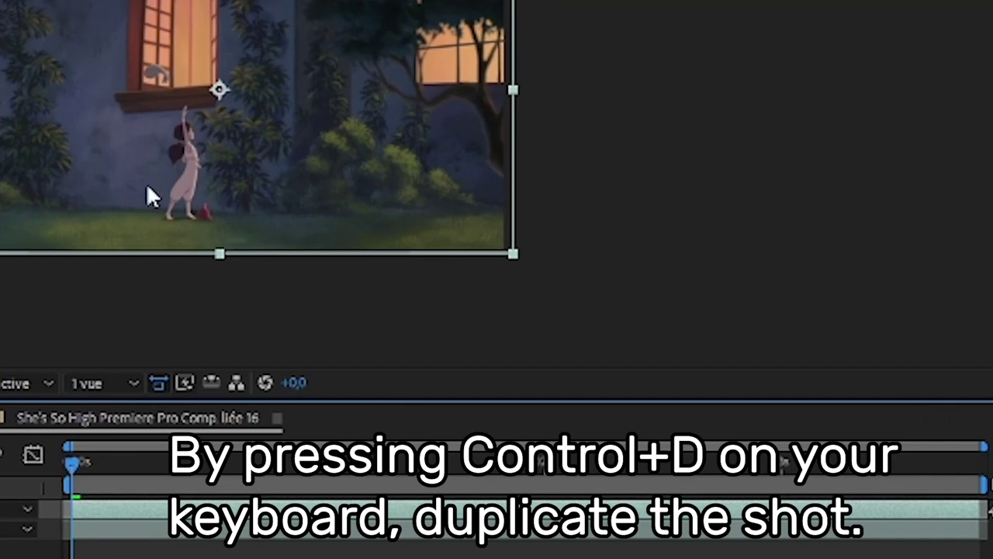
Freeze the upper Return to the Sea.mp4 layer at frame 0:00:03:20, where the girl sits on the window ledge.
left_click_drag(77, 464, 970, 475)
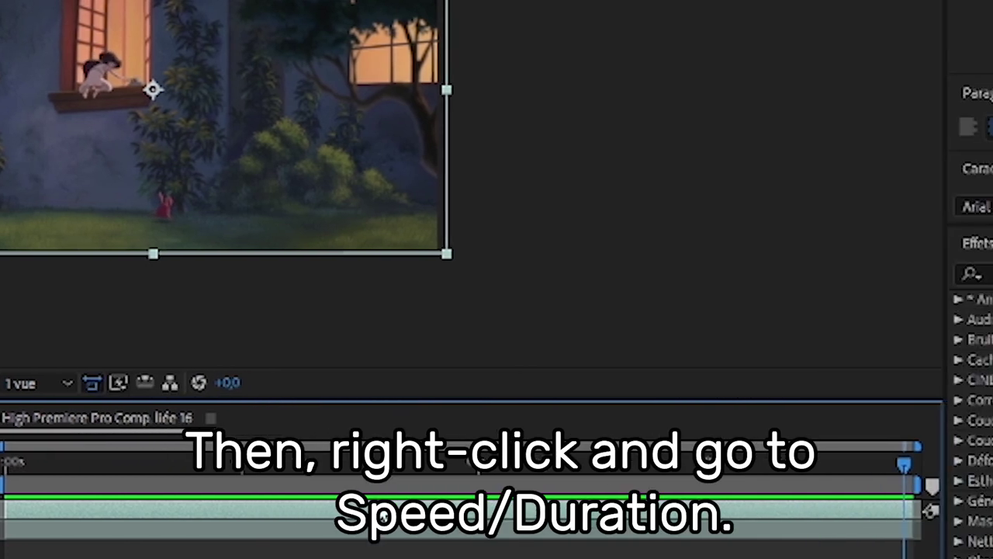
right_click(464, 518)
mouse_move(256, 56)
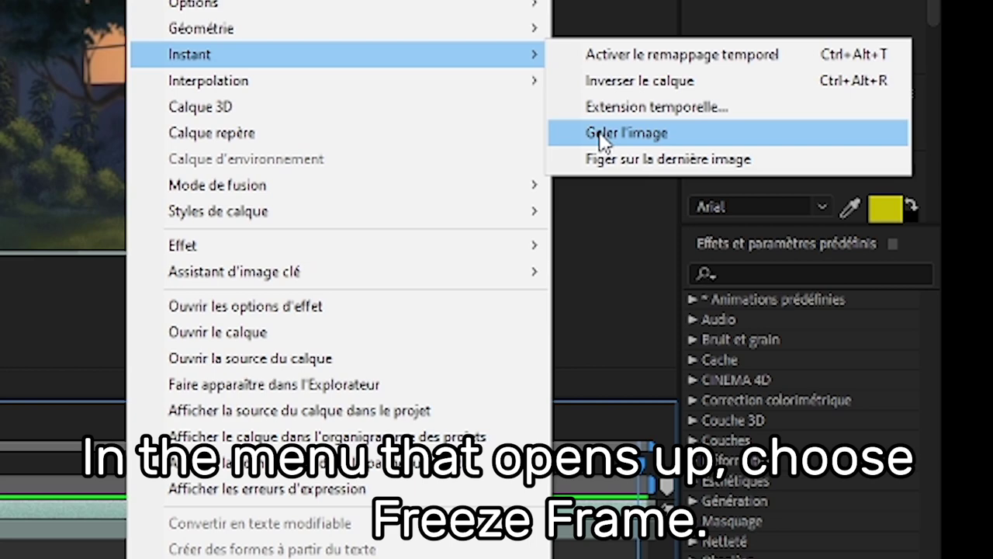
left_click(604, 137)
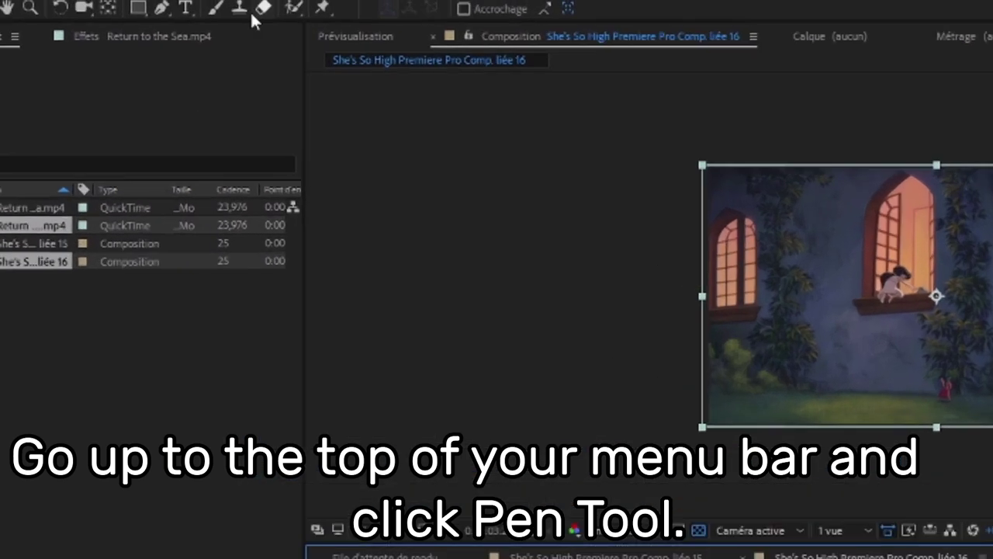
Draw a closed Pen tool mask on the frozen layer around the empty grass and wall beside the red bow.
left_click(70, 4)
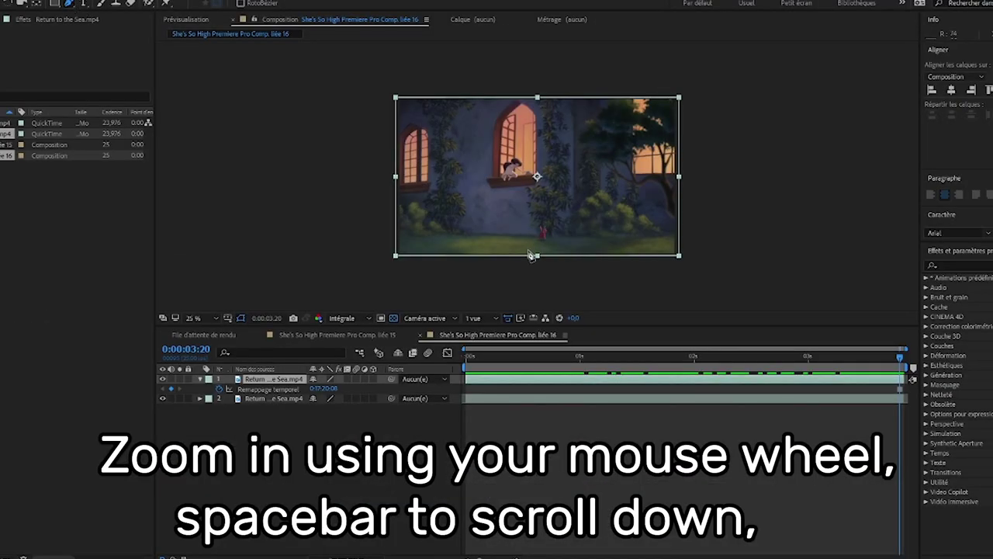
scroll(532, 258, "up", 1)
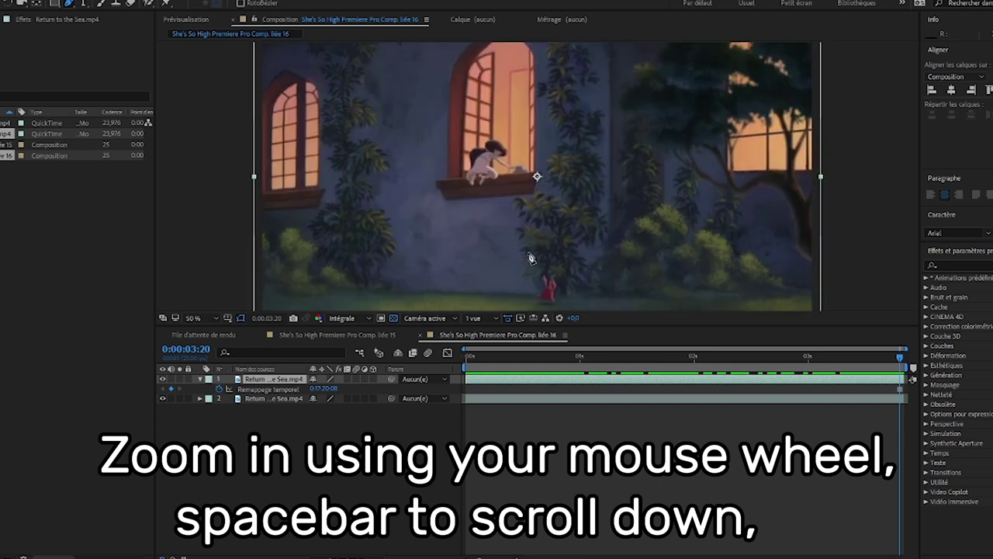
scroll(532, 258, "up", 2)
left_click_drag(528, 253, 567, 54)
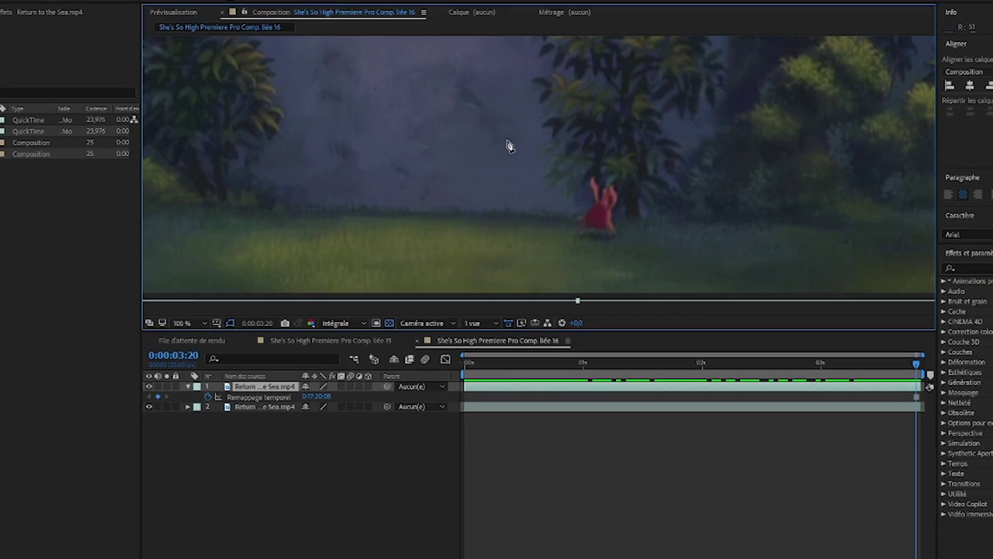
left_click(506, 144)
left_click(434, 148)
left_click(388, 179)
left_click(370, 236)
left_click(406, 271)
left_click(520, 270)
left_click(666, 315)
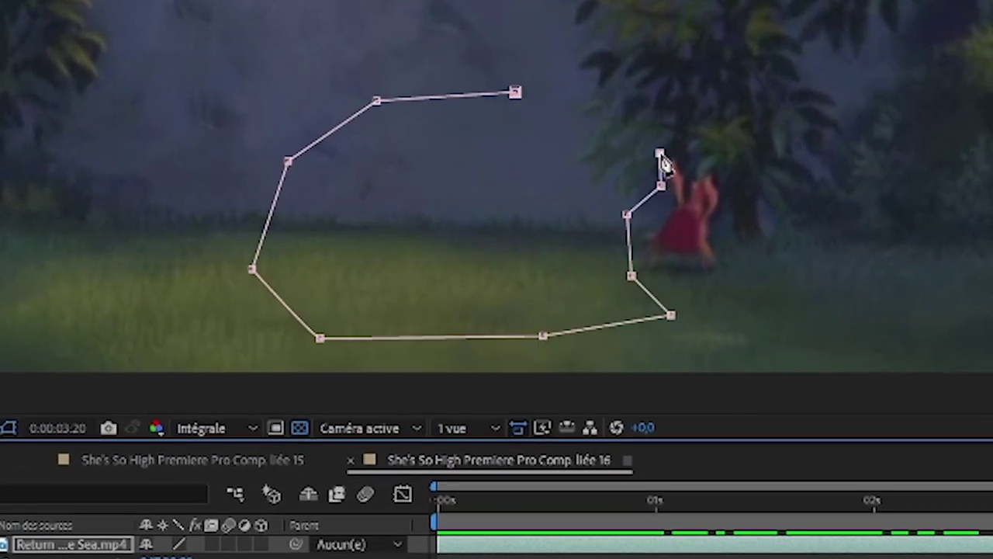
left_click(681, 82)
left_click(610, 66)
left_click(516, 92)
Bring the full mask into view and reveal the mask properties of the frozen upper layer.
scroll(760, 218, "down", 1)
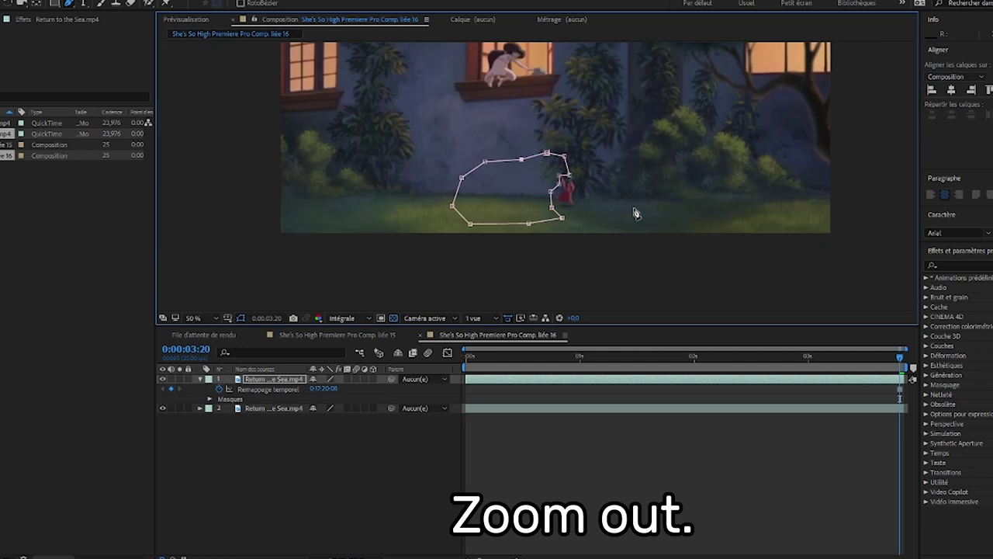
scroll(590, 163, "down", 2)
left_click_drag(590, 159, 594, 189)
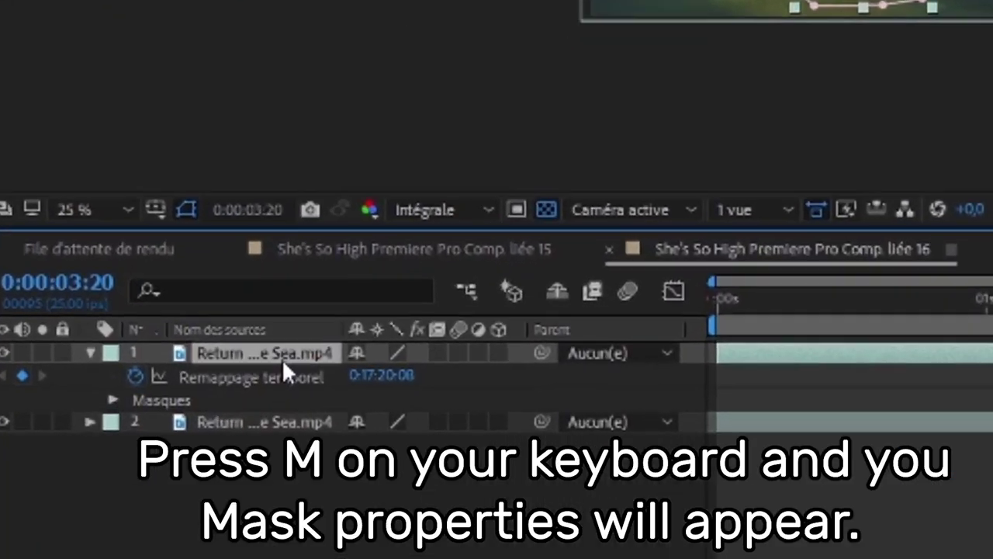
key("m")
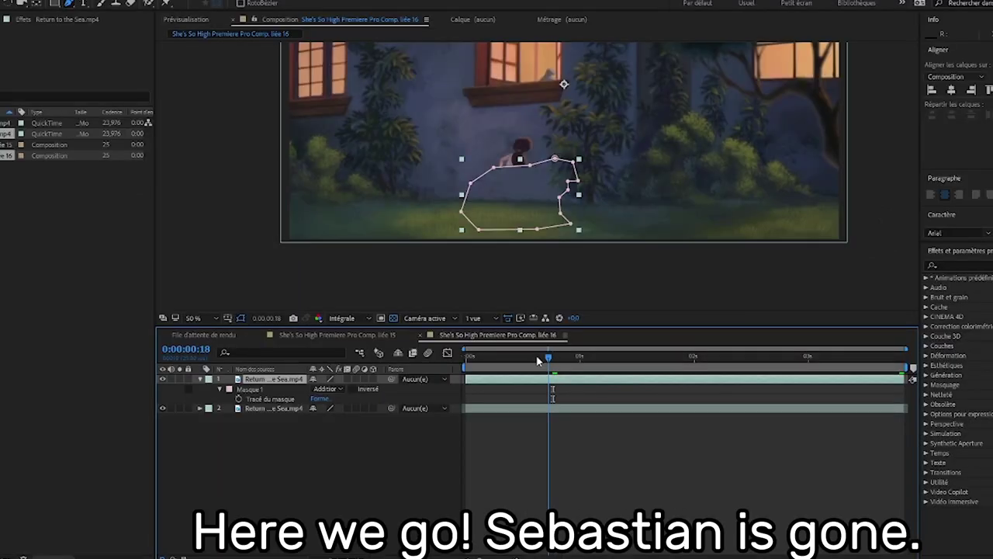
Check the mask across the shot and enable mask path keyframing at 0:00:00:00.
left_click_drag(537, 361, 431, 370)
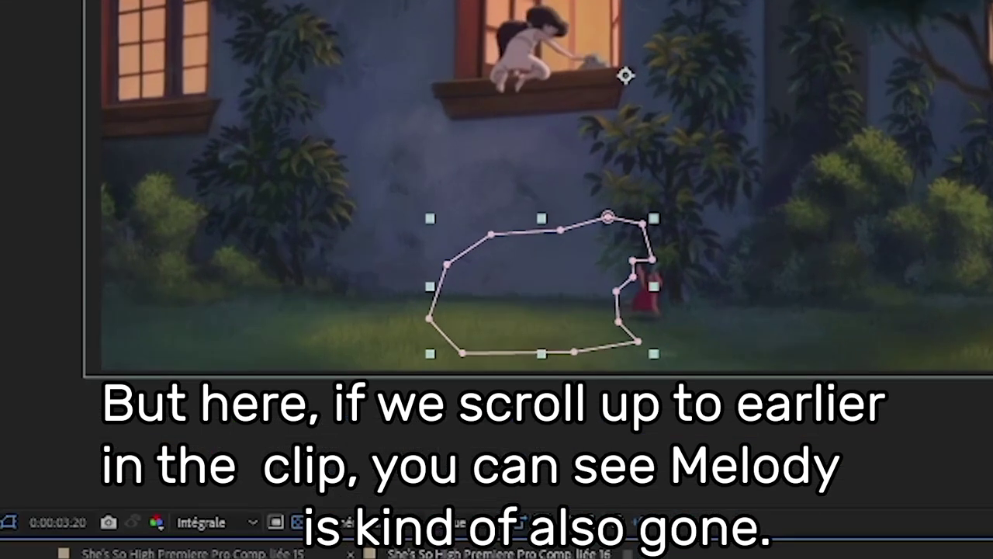
left_click_drag(975, 554, 621, 555)
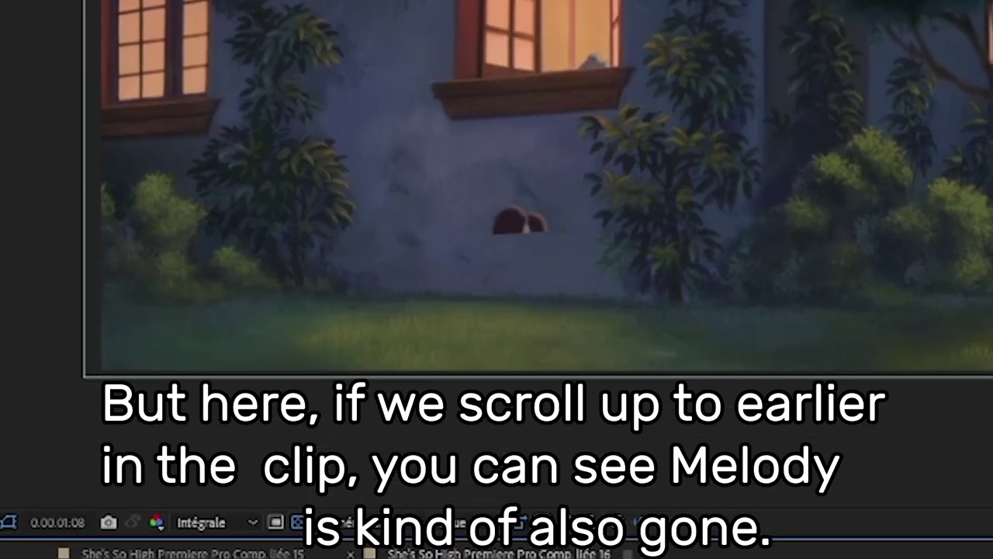
left_click_drag(607, 381, 449, 381)
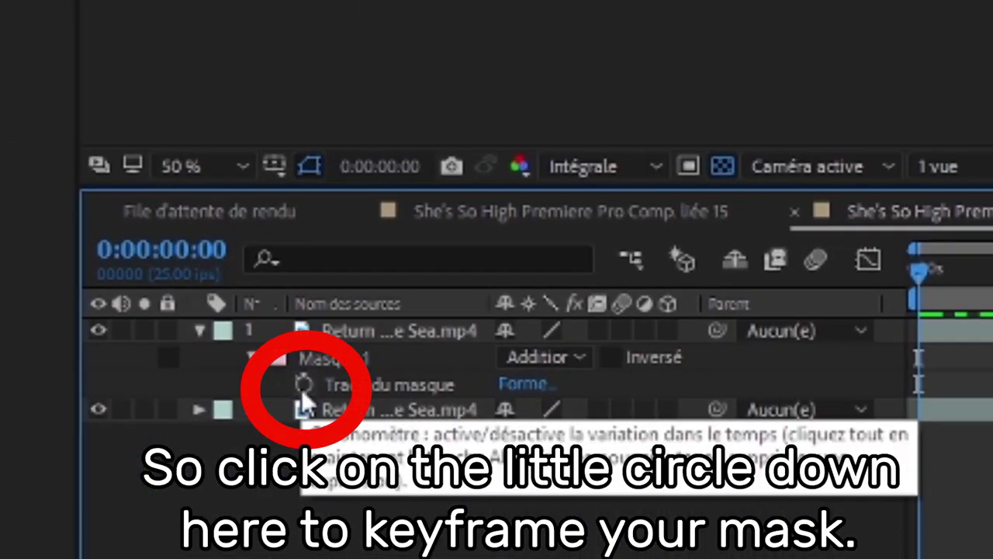
left_click(302, 388)
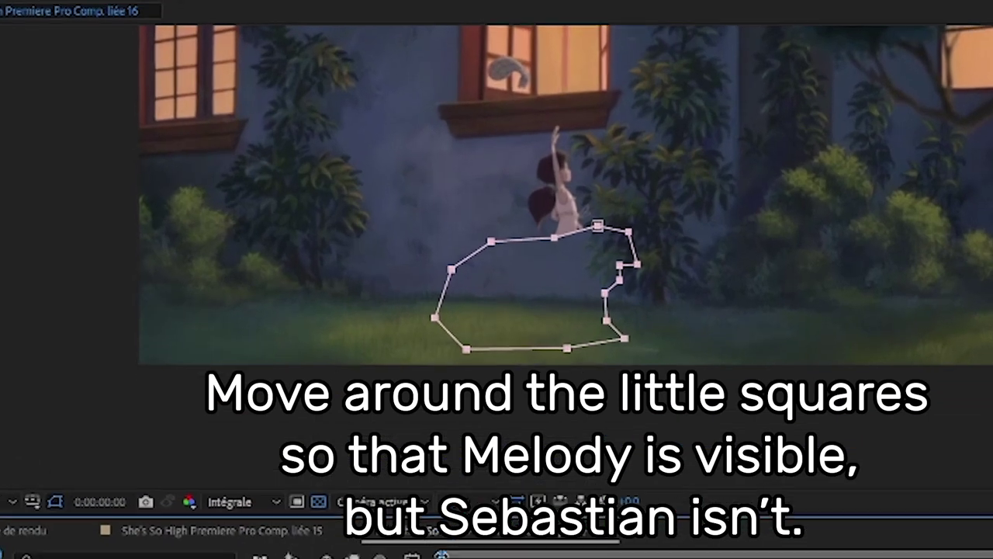
Lower two of the mask's upper points on the wall to keep the area below the climbing girl's feet clear.
key("space")
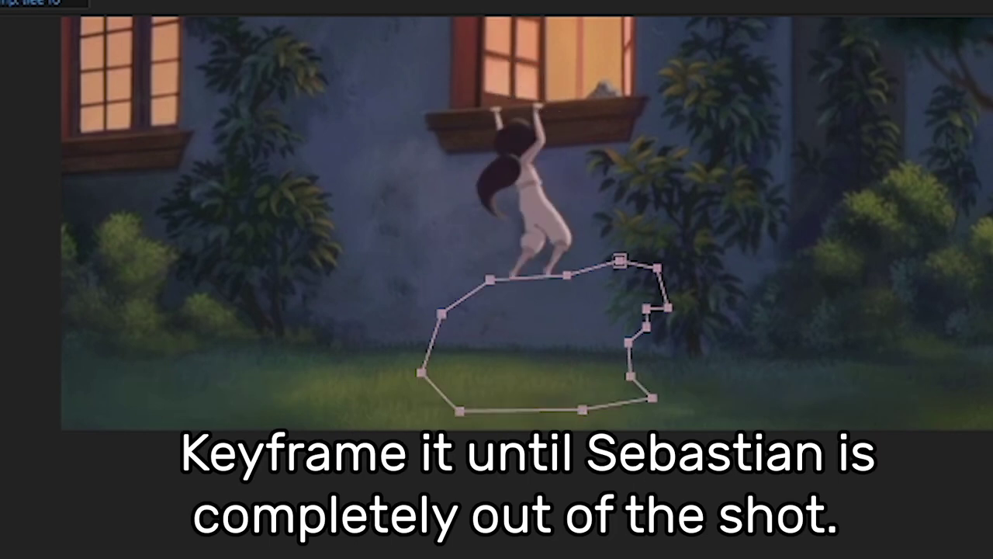
scroll(515, 288, "up", 1)
left_click_drag(509, 282, 496, 204)
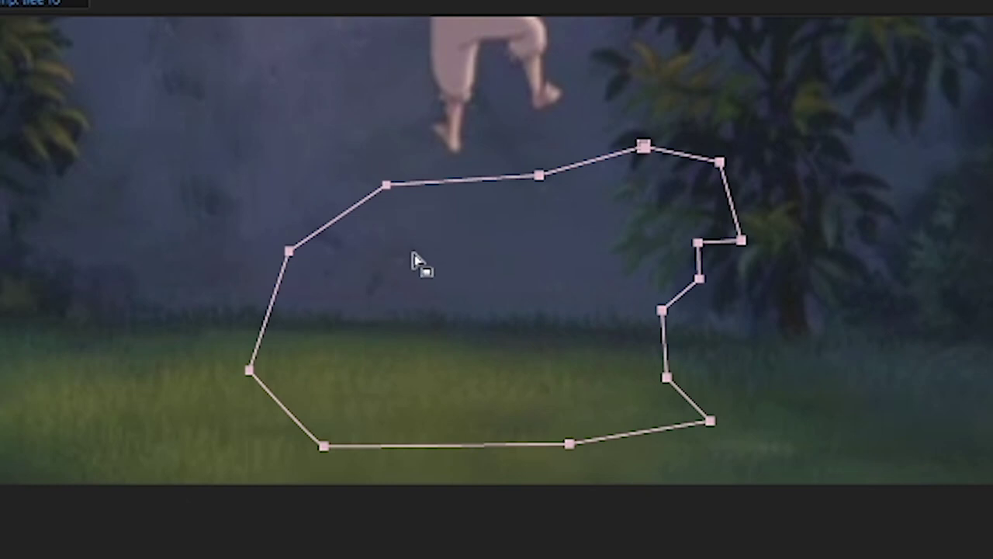
left_click_drag(386, 185, 398, 258)
left_click_drag(539, 176, 559, 246)
Several frames on, keyframe the mask path by pulling three upper-left points down to the grass, away from the crouching girl.
key("Page_Down")
key("Page_Down")
key("Page_Down")
key("Page_Down")
left_click_drag(288, 250, 324, 361)
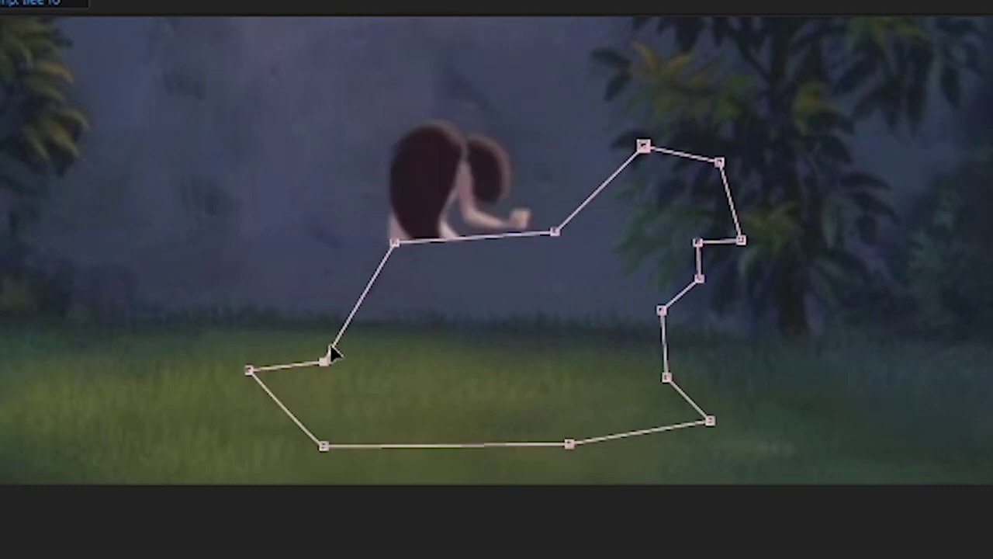
left_click_drag(395, 242, 413, 391)
left_click_drag(553, 234, 506, 399)
On neighbouring frames, pull the mask's upper points down and inward so the girl's legs stay uncovered, and preview the result.
key("Page_Down")
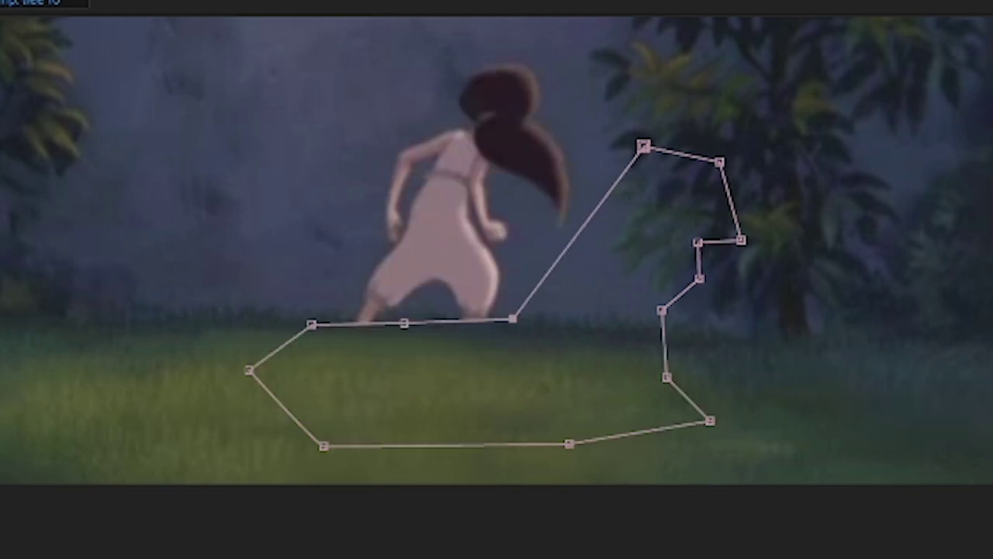
key("Page_Down")
left_click_drag(388, 184, 390, 403)
left_click_drag(288, 249, 293, 391)
left_click_drag(538, 173, 592, 380)
key("Page_Down")
left_click_drag(643, 145, 596, 273)
key("space")
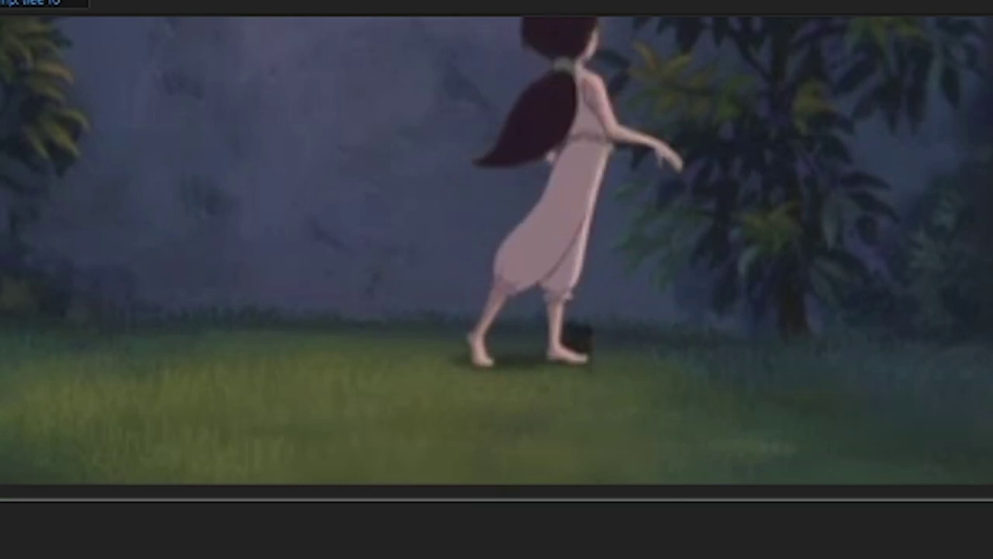
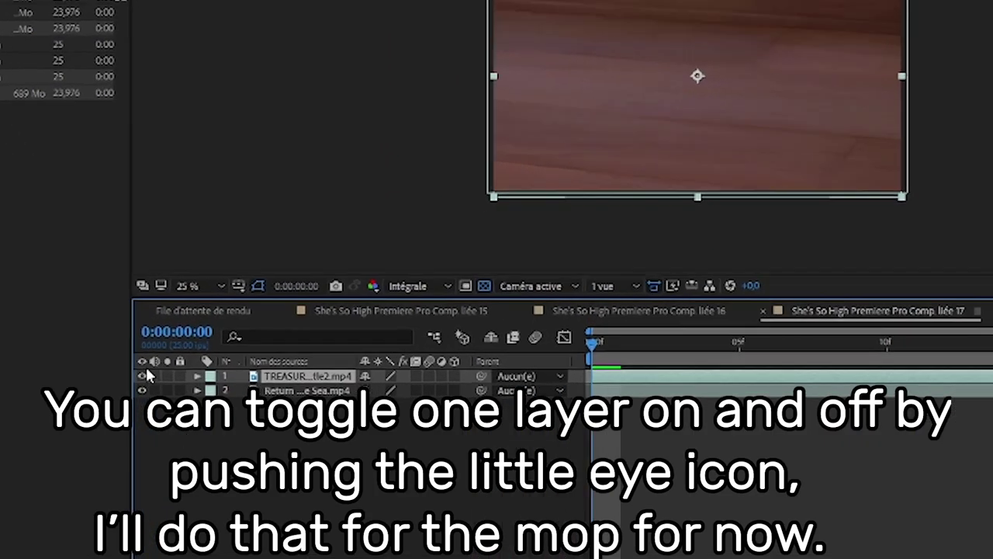
Hide the TREASURE_PLANET mop layer so that only the Return to the Sea background layer is displayed.
left_click(163, 379)
left_click(164, 380)
left_click(74, 368)
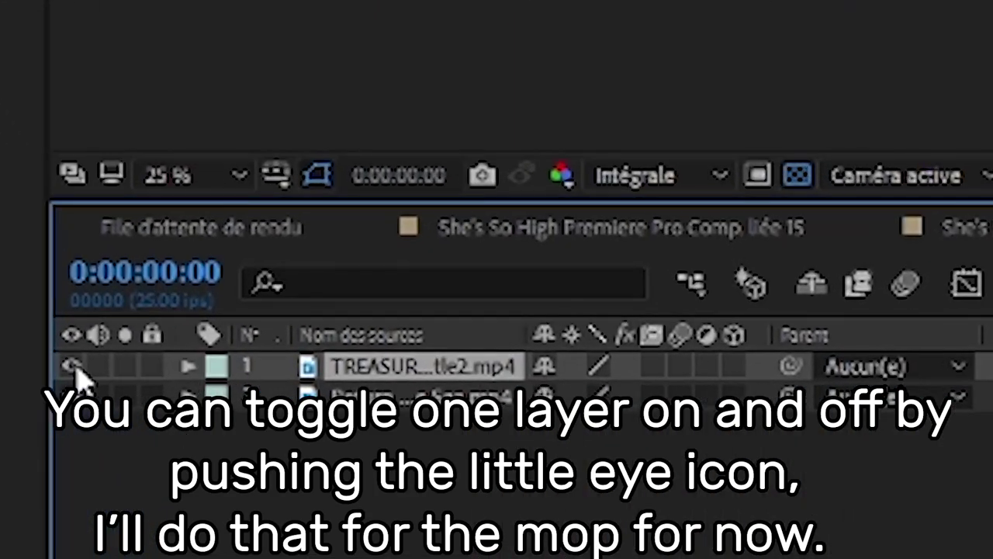
left_click(75, 367)
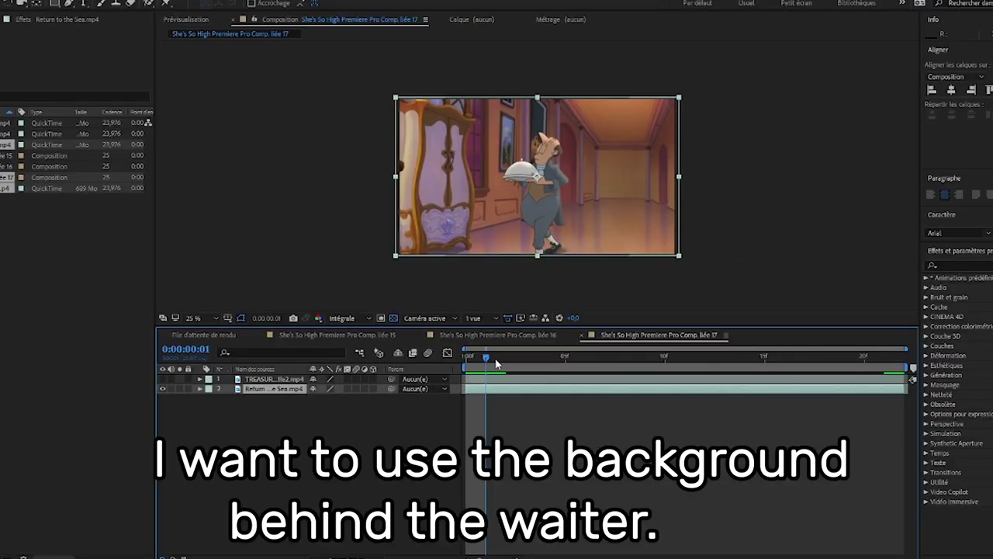
Freeze the Return to the Sea background layer on the frame at 0:00:00:02.
mouse_move(494, 361)
left_mouse_down()
mouse_move(583, 373)
mouse_move(507, 367)
left_mouse_up()
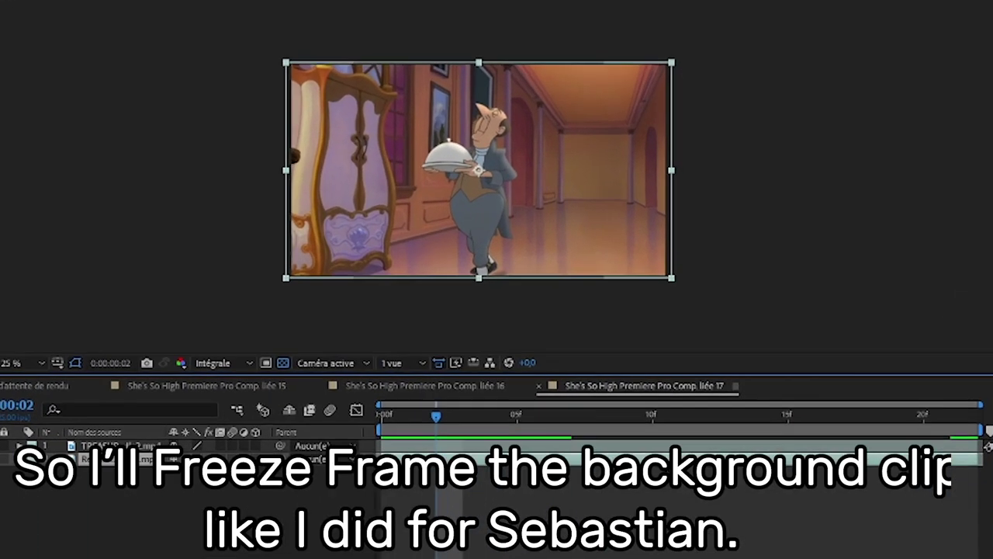
right_click(664, 459)
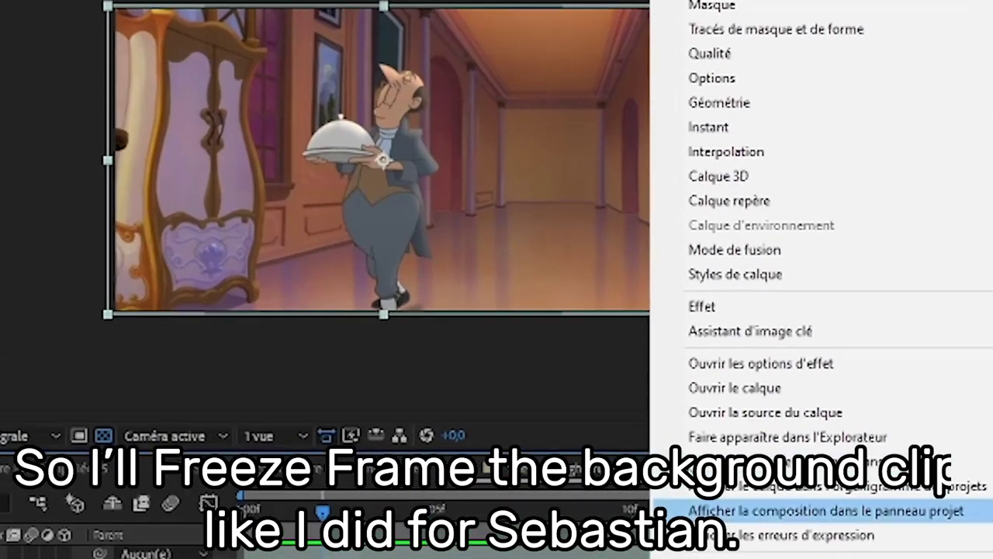
mouse_move(719, 151)
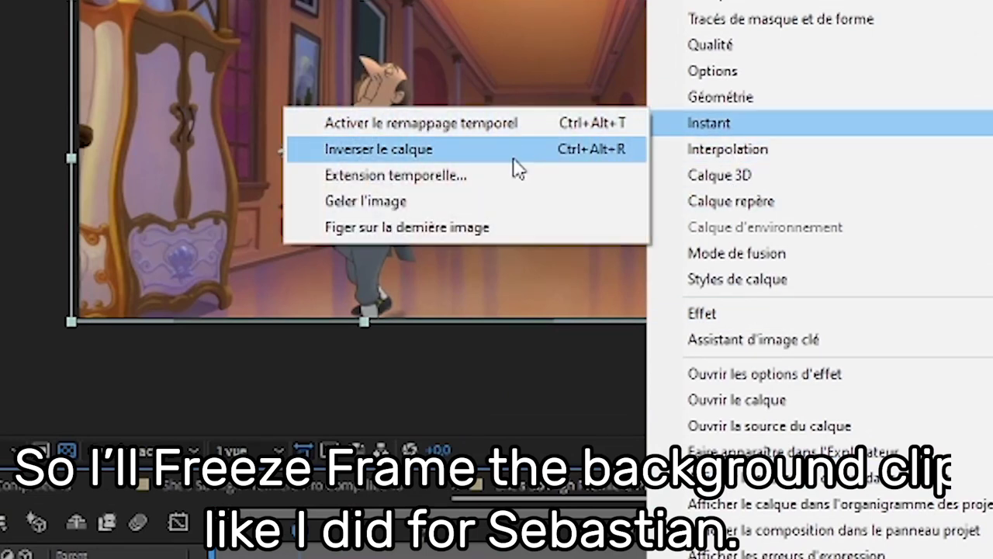
left_click(505, 203)
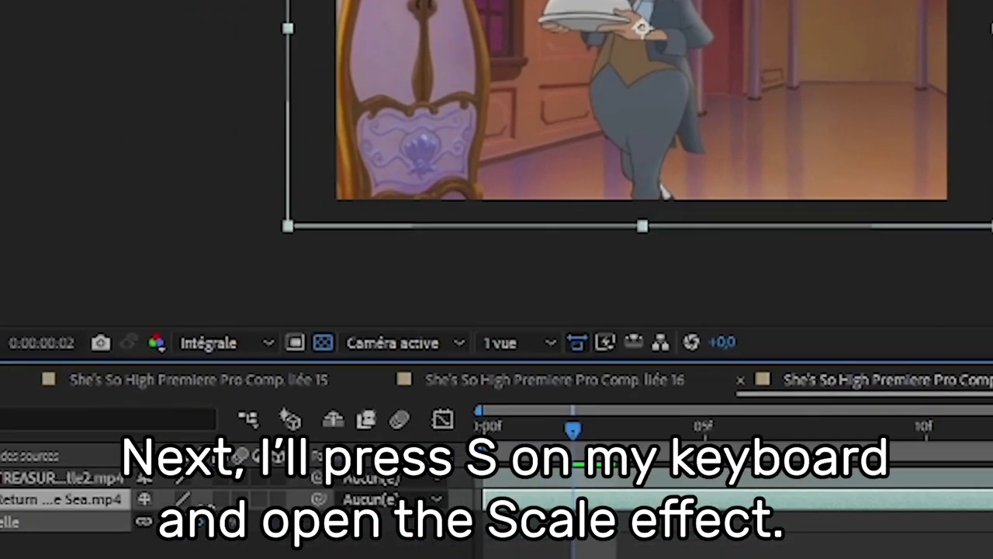
Scale the frozen background layer to 679% and reposition it until the waiter is out of the shot.
key("s")
left_click_drag(710, 354, 895, 319)
left_click_drag(893, 9, 840, 9)
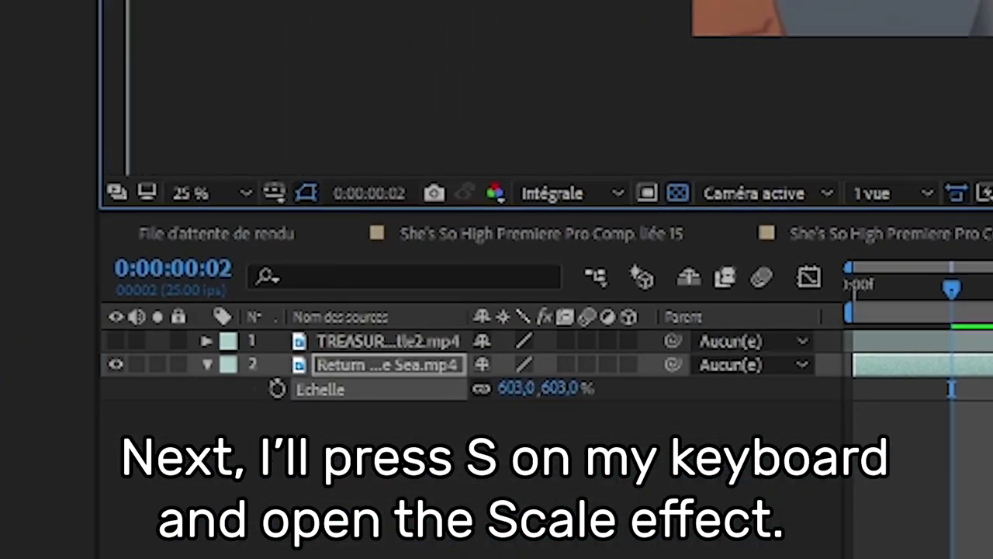
left_click_drag(812, 8, 742, 8)
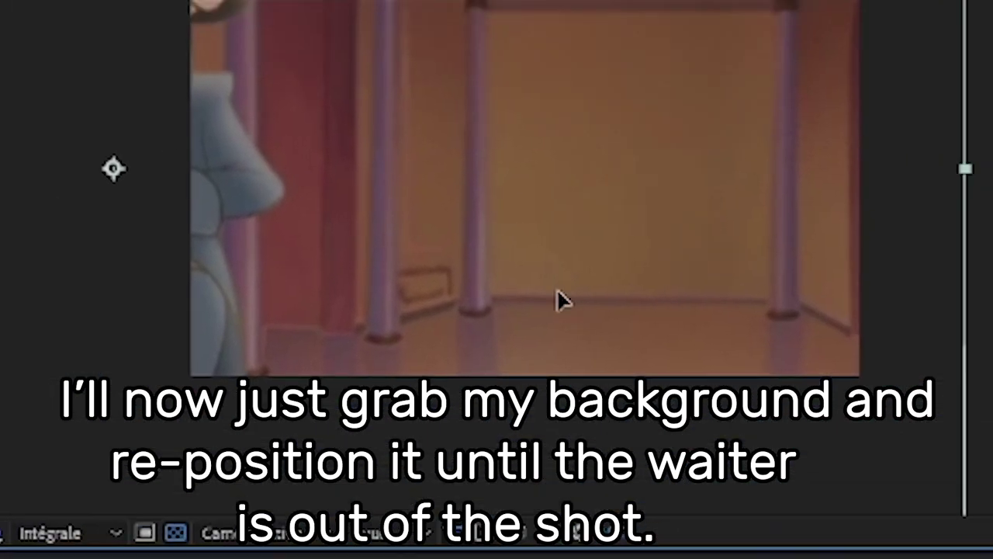
left_click_drag(557, 290, 466, 284)
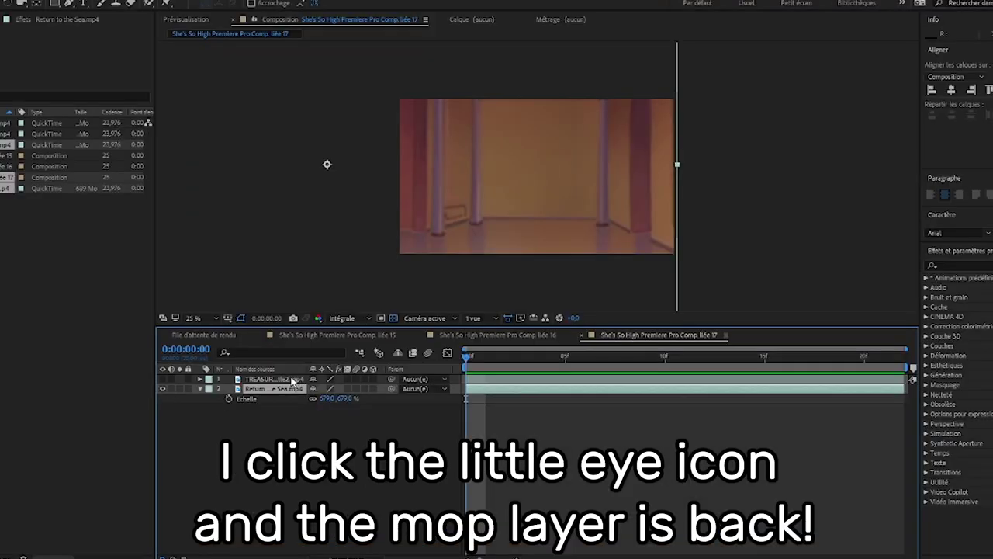
Make the TREASURE_PLANET mop layer visible again and open it in its own layer view.
left_click(182, 379)
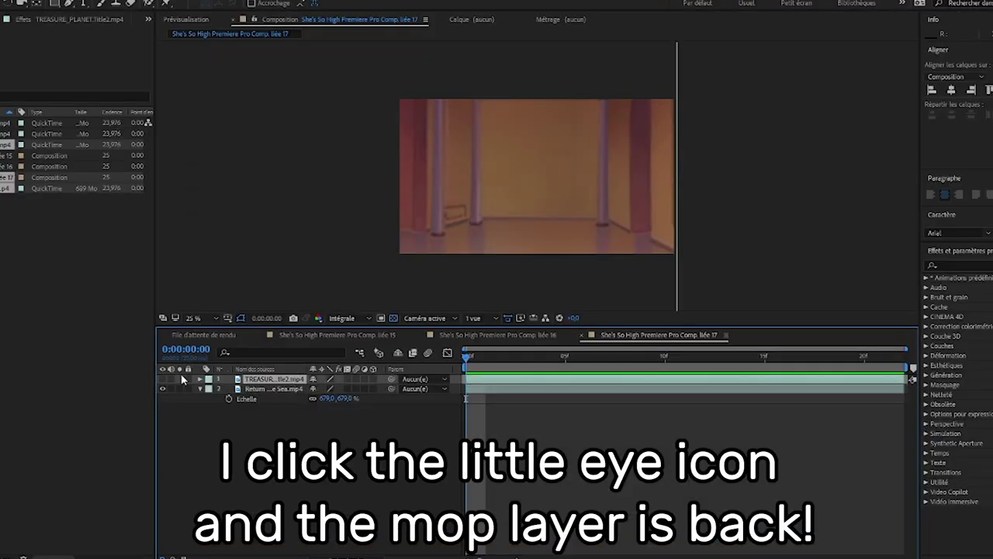
left_click(164, 381)
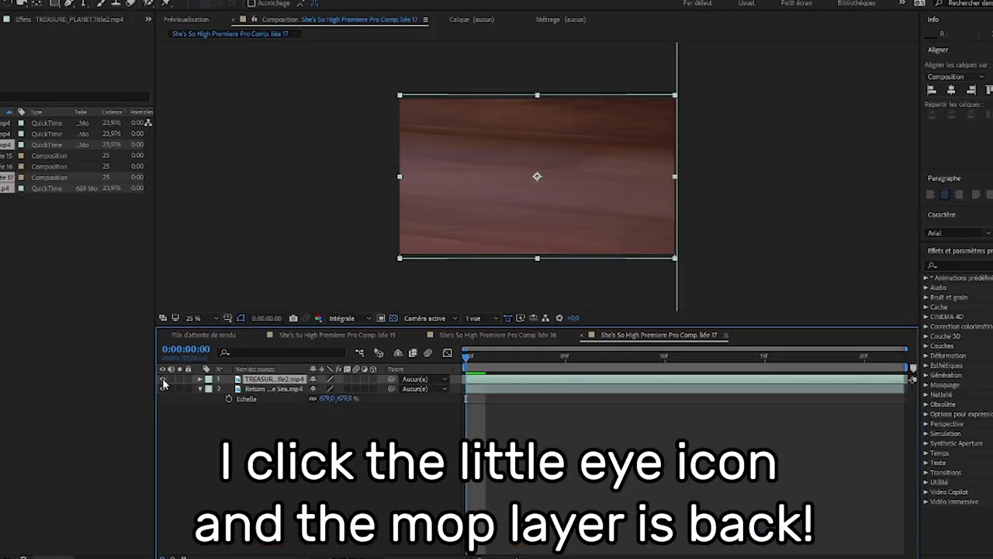
double_click(295, 382)
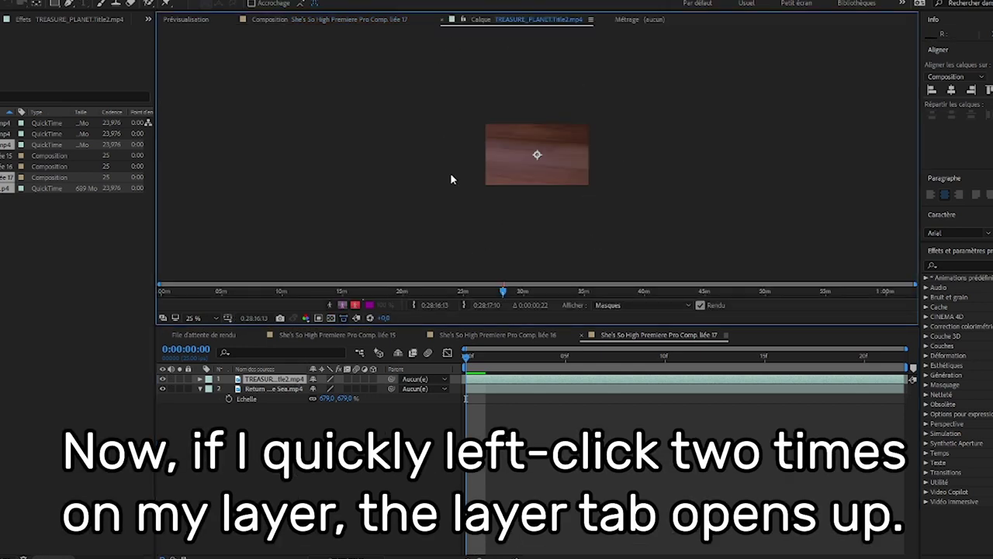
scroll(550, 165, "up", 4)
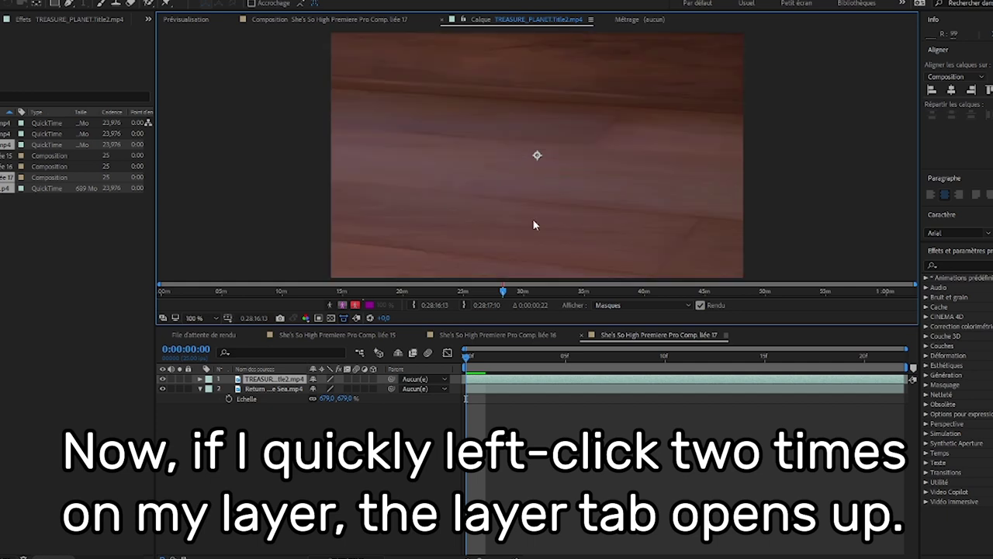
At 0:00:00:02, paint a Roto Brush stroke over the mop tip at the upper edge of the picture.
left_click_drag(466, 355, 499, 358)
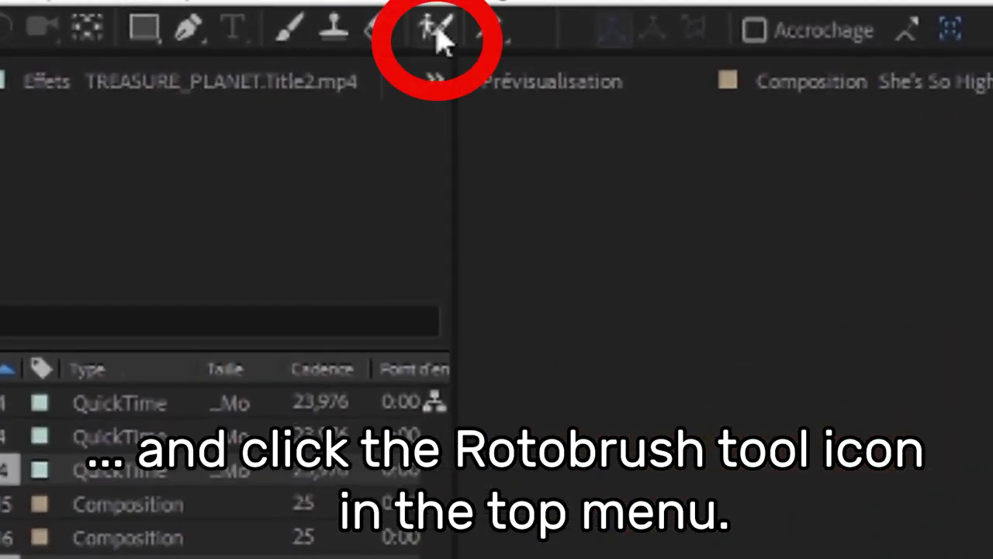
left_click(434, 32)
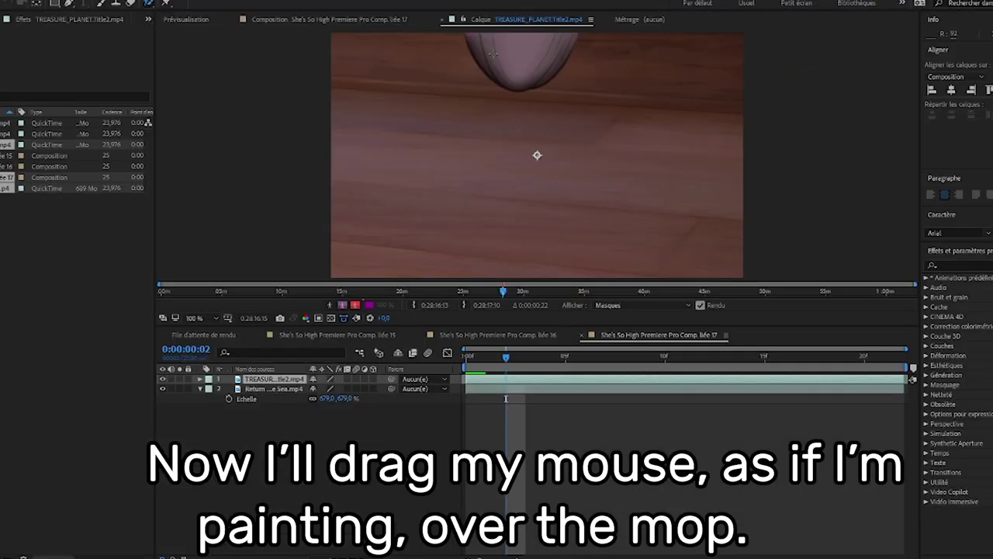
left_click_drag(487, 36, 518, 70)
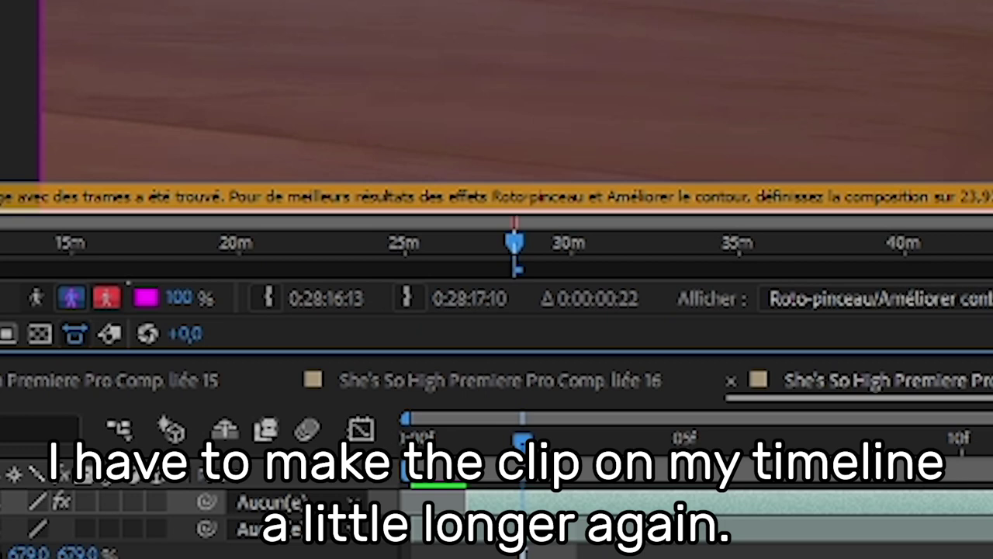
Extend the mop layer back to the composition's start and lengthen its Roto Brush span to cover the whole clip.
left_click_drag(467, 503, 411, 503)
left_click_drag(2, 225, 501, 281)
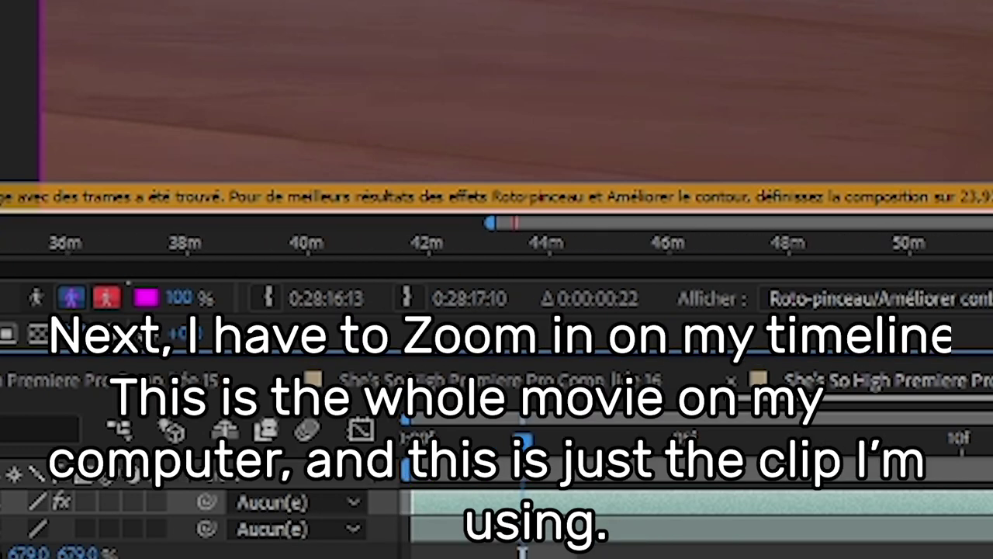
left_click_drag(992, 223, 548, 222)
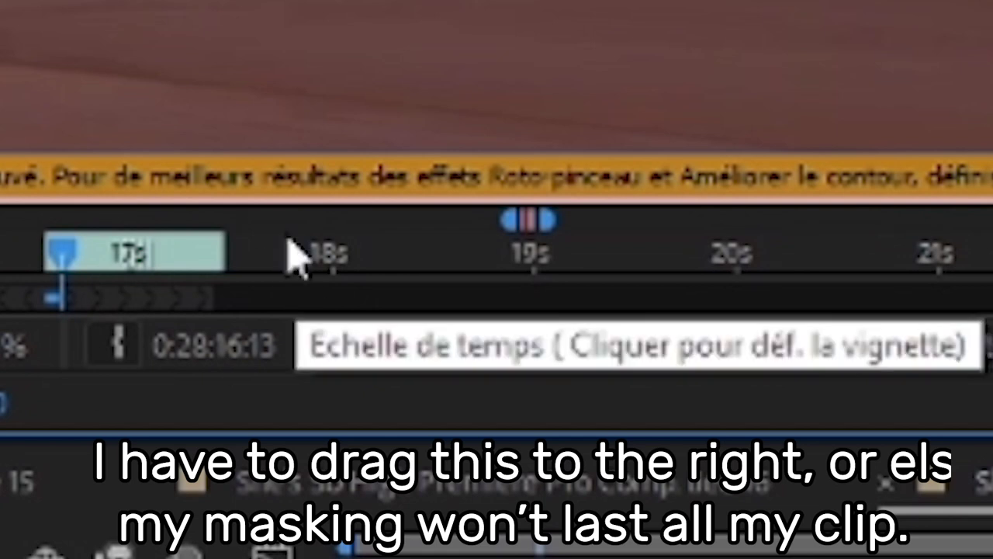
left_click_drag(200, 291, 310, 291)
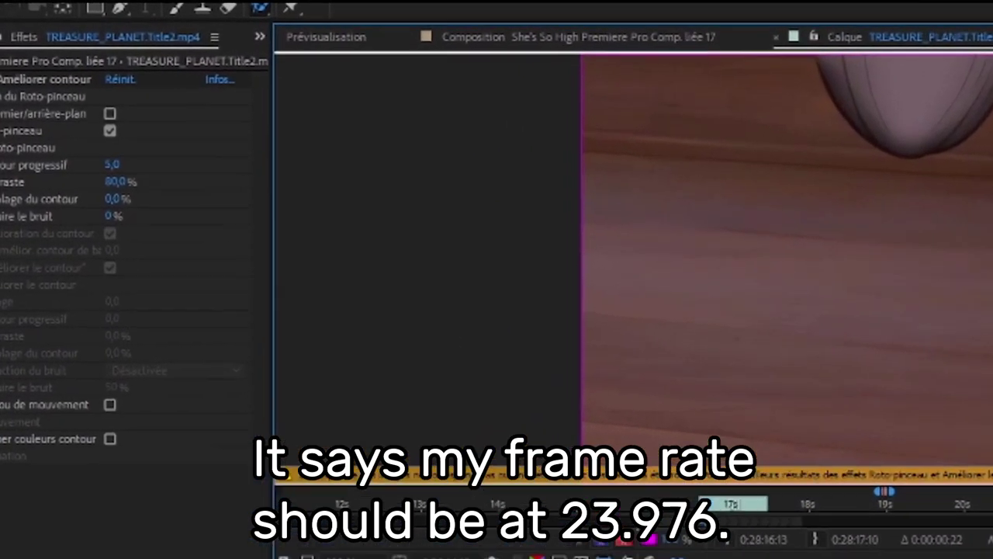
Set the composition's frame rate to 23.976 frames per second.
left_click(38, 4)
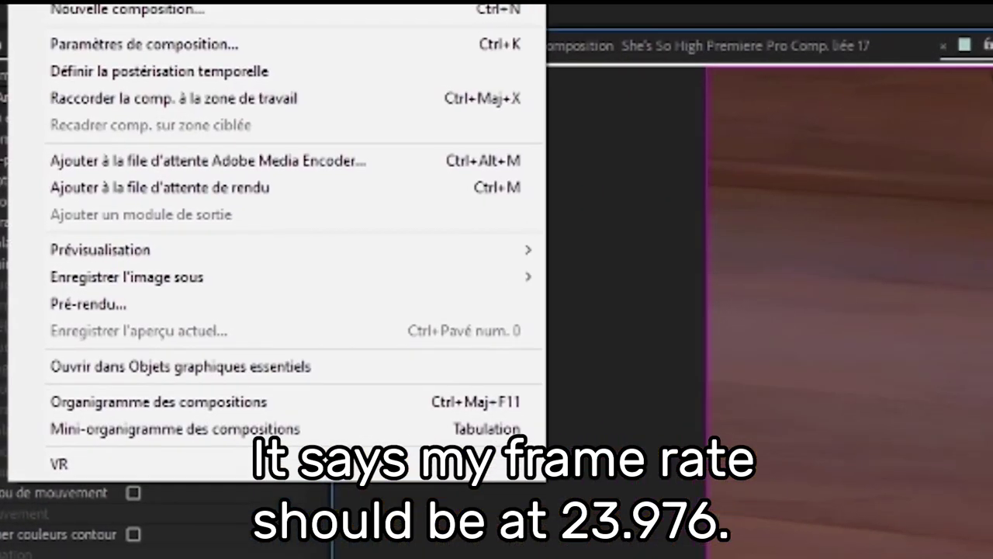
left_click(47, 43)
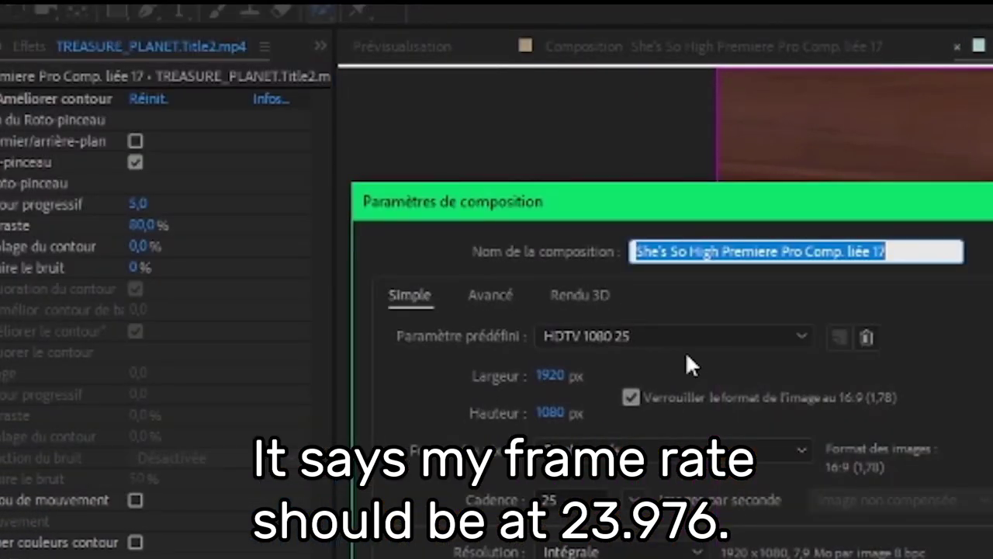
left_click(633, 500)
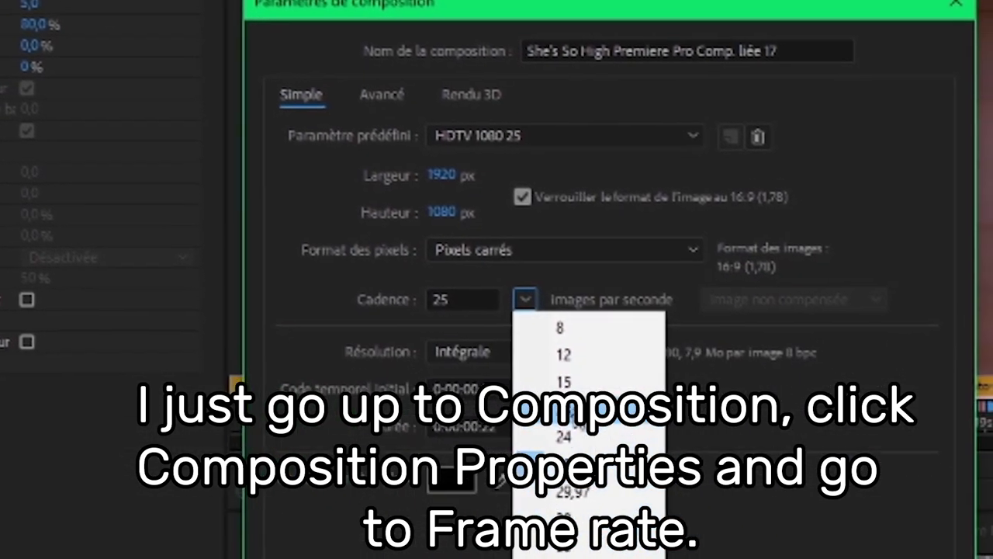
left_click(501, 275)
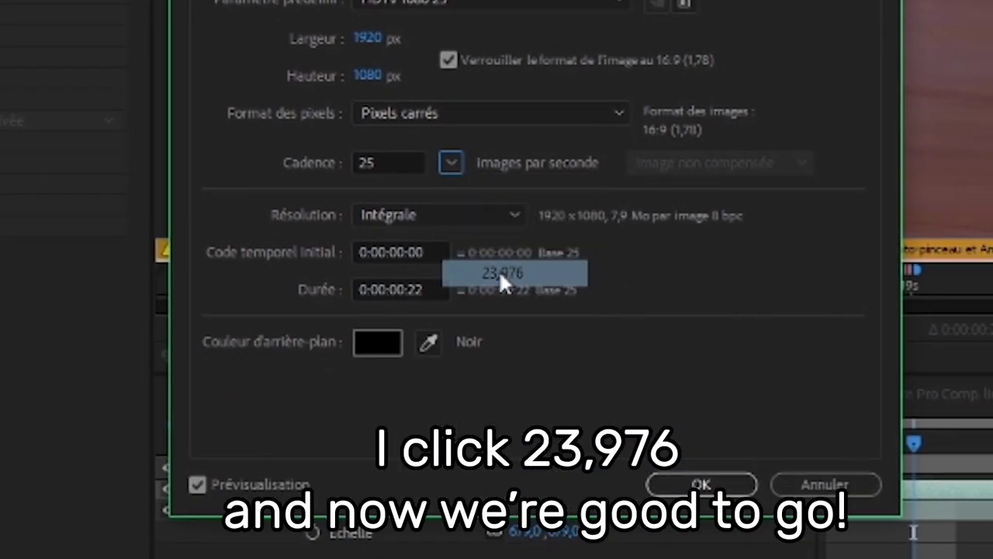
left_click(708, 481)
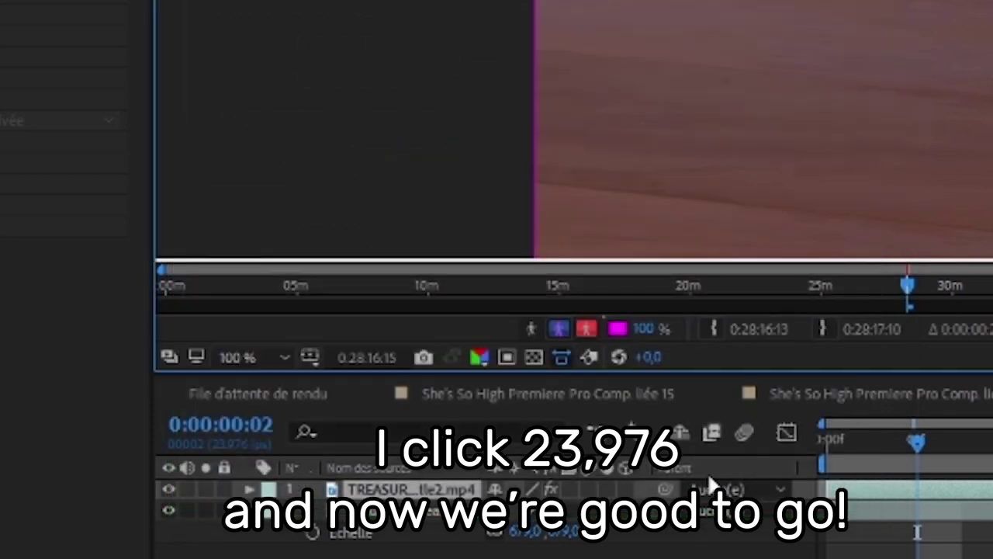
Subtract the wooden floor from the Roto Brush selection so only the mop tip is selected, and check the following frame.
left_click_drag(920, 444, 860, 459)
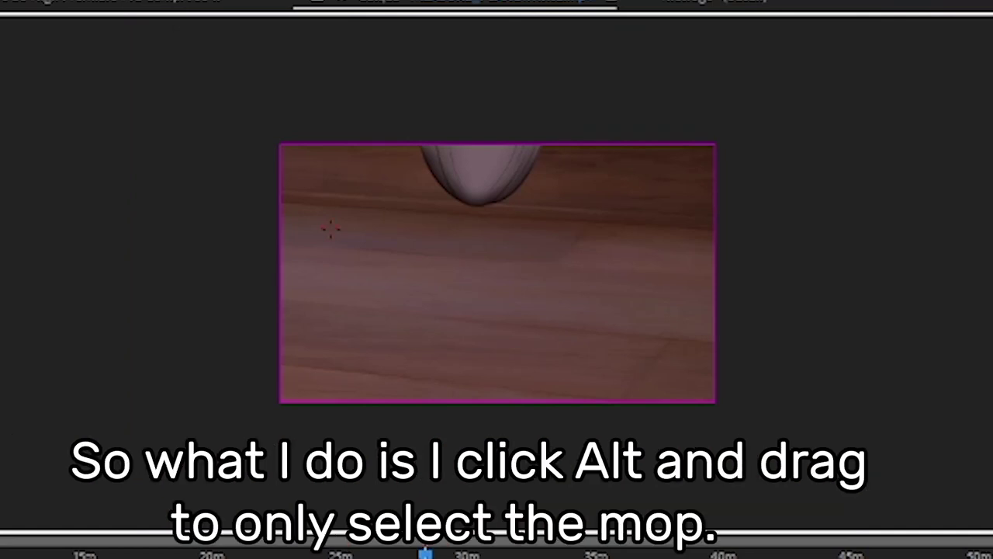
mouse_move(329, 228)
left_mouse_down()
mouse_move(418, 289)
mouse_move(586, 298)
mouse_move(627, 253)
left_mouse_up()
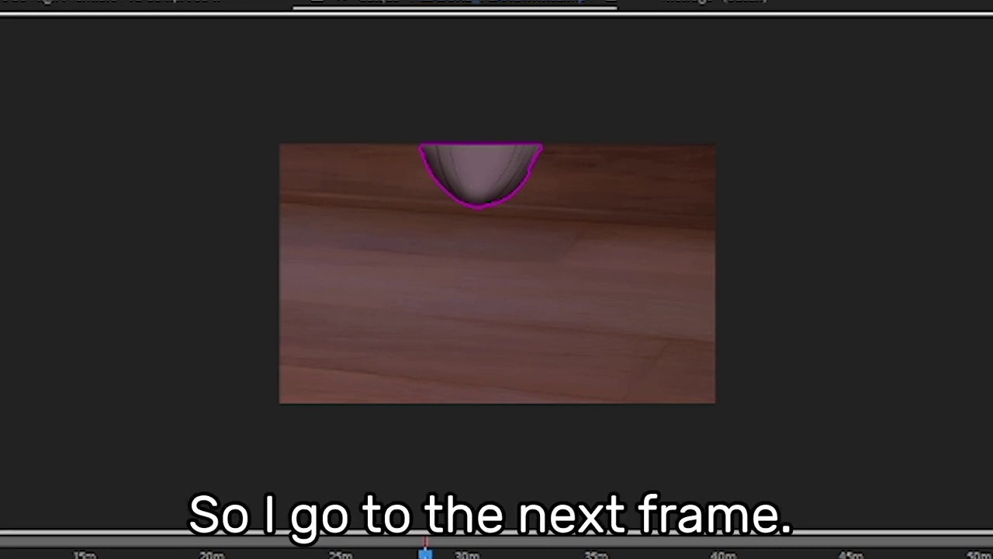
key("Page_Down")
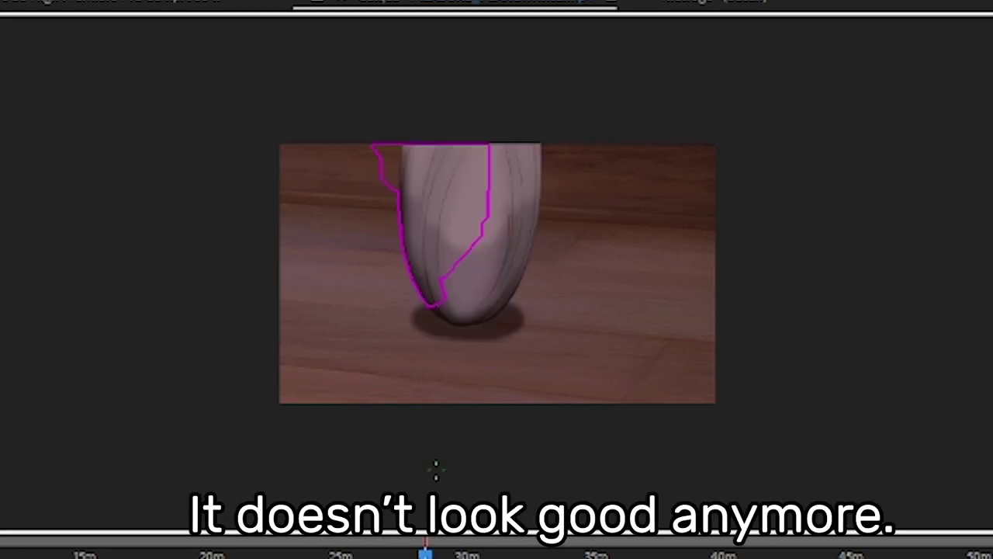
Go back to the frame showing only the floor and subtract the whole picture from the Roto Brush selection.
key("Page_Down")
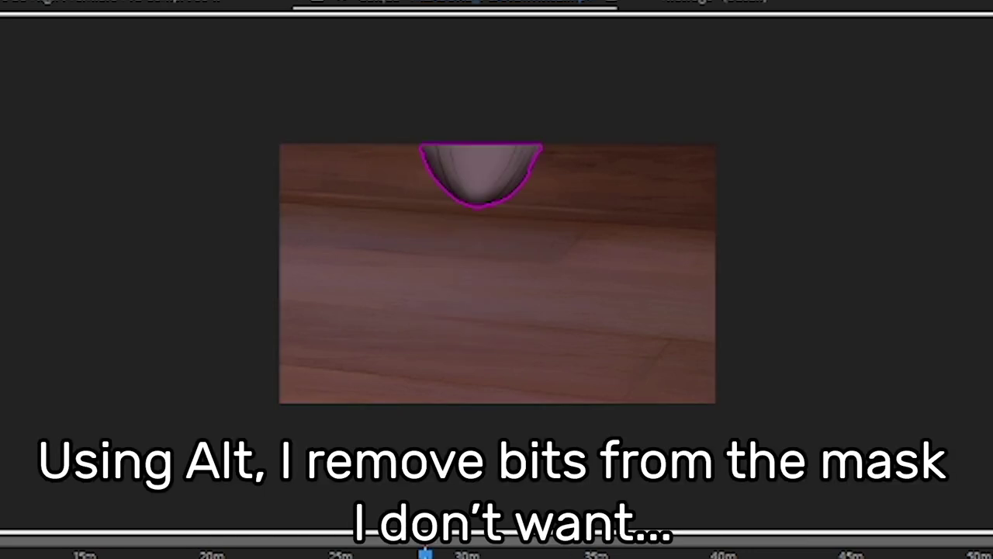
key("Page_Down")
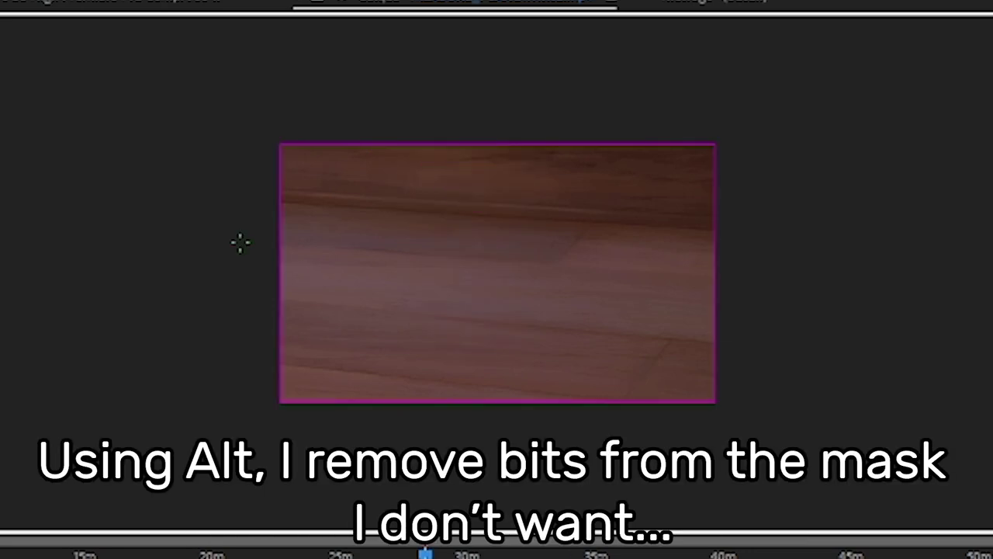
left_click_drag(271, 186, 691, 375)
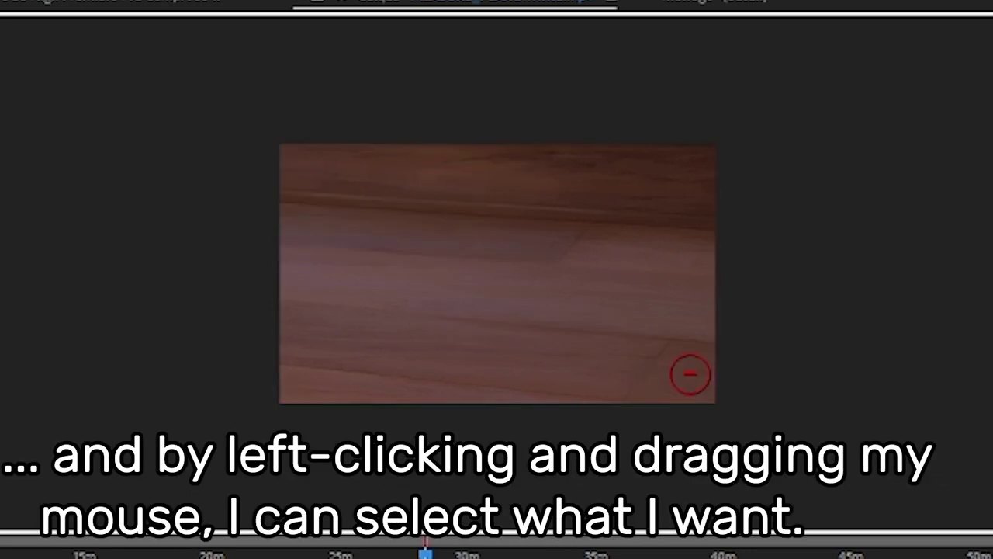
Step forward two frames, subtract the background left of the mop tip and add the whole tip to the Roto Brush selection.
key("Page_Up")
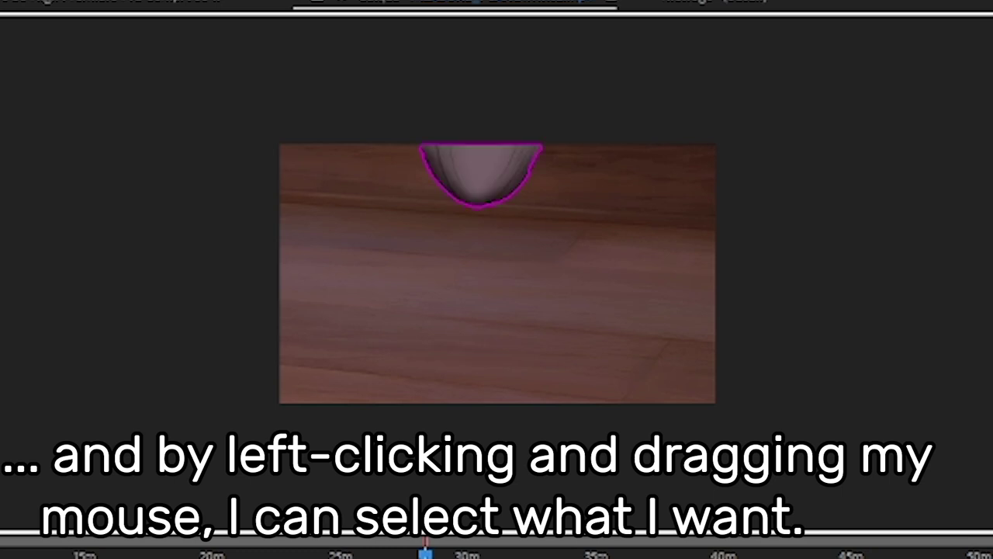
key("Page_Up")
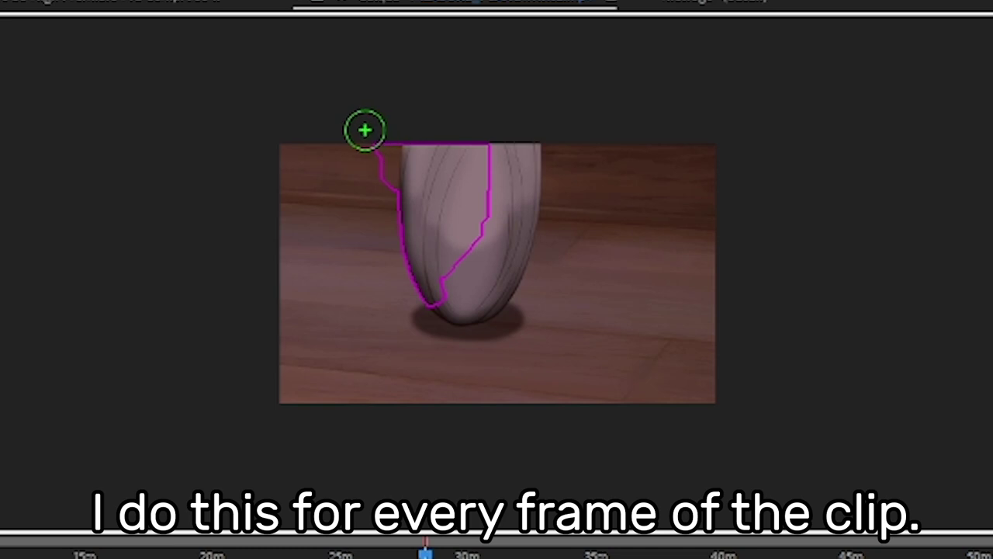
left_click_drag(364, 128, 367, 225)
left_click_drag(470, 281, 472, 174)
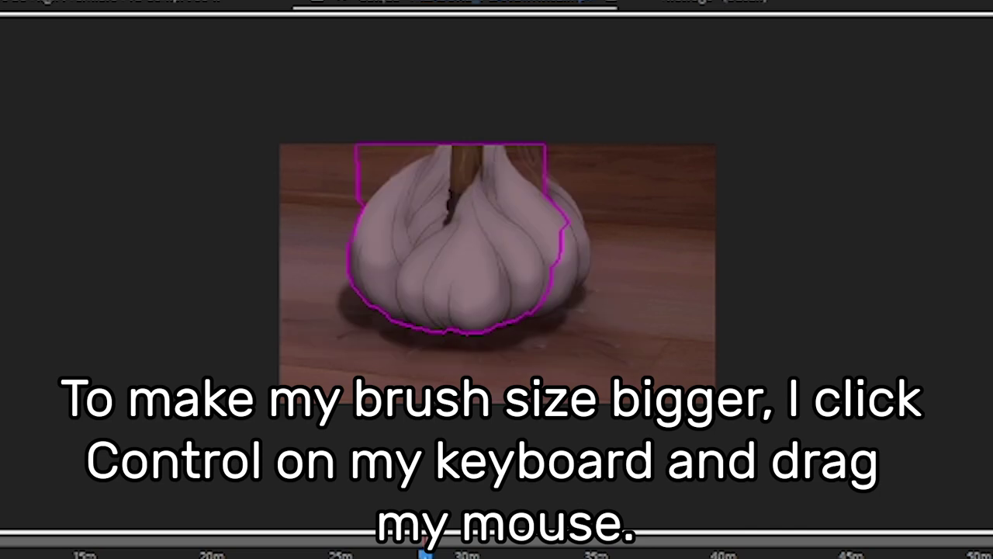
On the round mop head's frame, subtract the background beside the handle and add the outer right strand to the Roto Brush selection.
left_click_drag(333, 166, 365, 159)
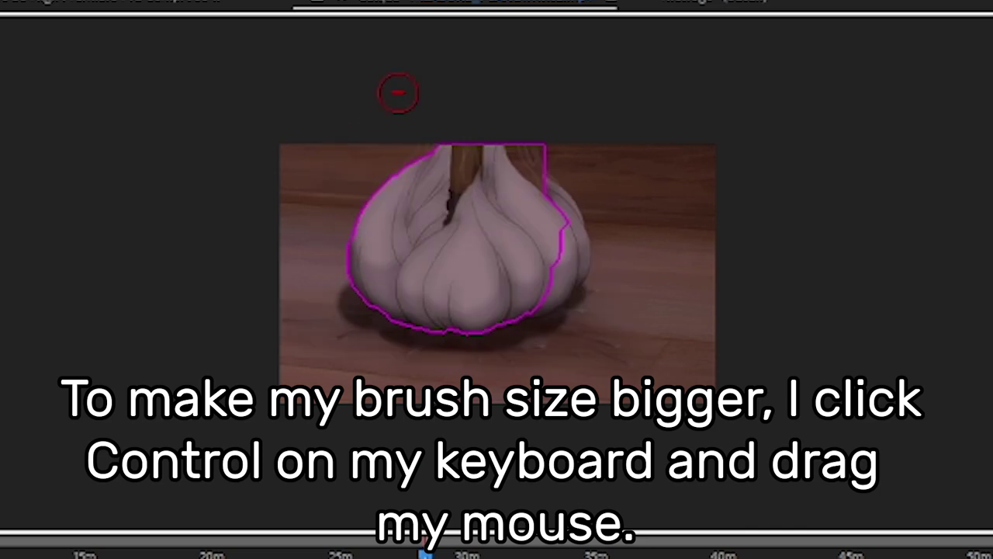
left_click_drag(529, 128, 562, 158)
scroll(579, 160, "up", 1)
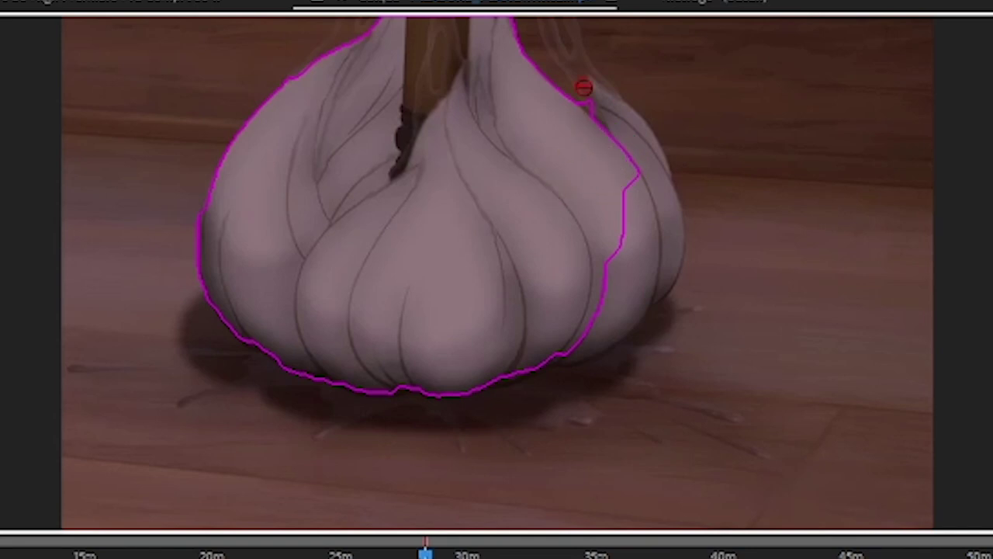
mouse_move(582, 88)
left_mouse_down()
mouse_move(662, 190)
mouse_move(651, 263)
mouse_move(630, 306)
mouse_move(580, 336)
left_mouse_up()
left_click_drag(634, 172, 623, 249)
left_click_drag(673, 217, 647, 304)
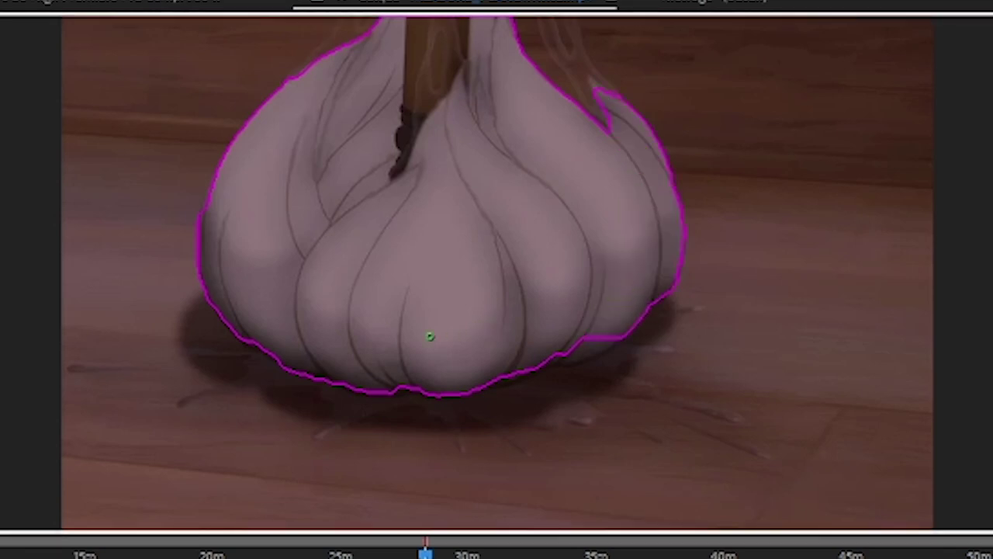
key("comma")
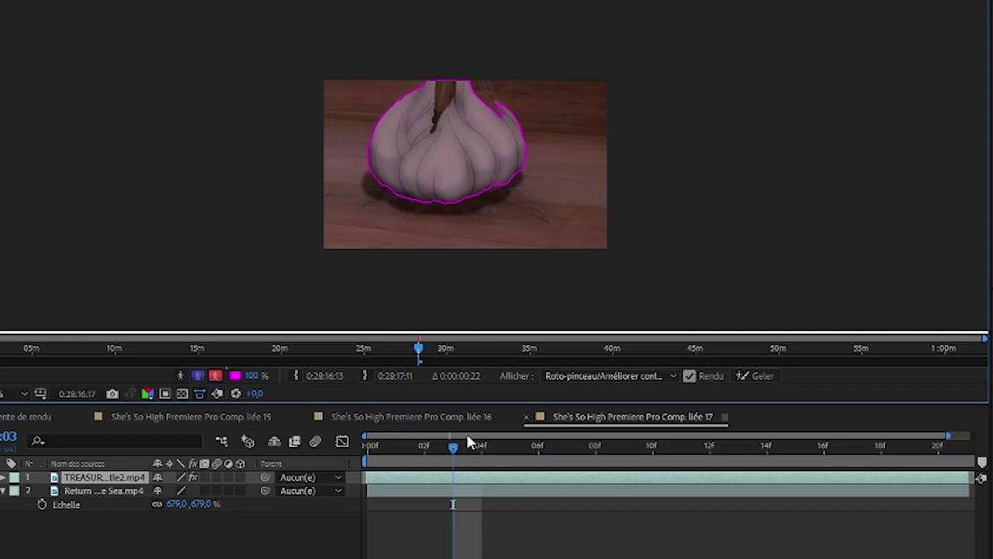
mouse_move(470, 441)
left_mouse_down()
mouse_move(415, 452)
mouse_move(479, 448)
left_mouse_up()
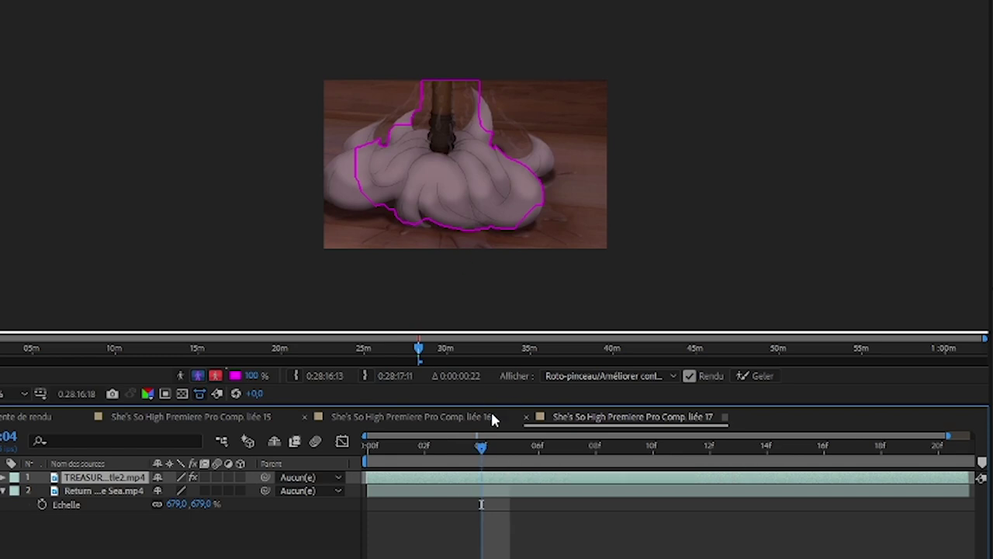
key("Page_Up")
left_click(343, 196)
key("ctrl+z")
scroll(78, 504, "up", 10)
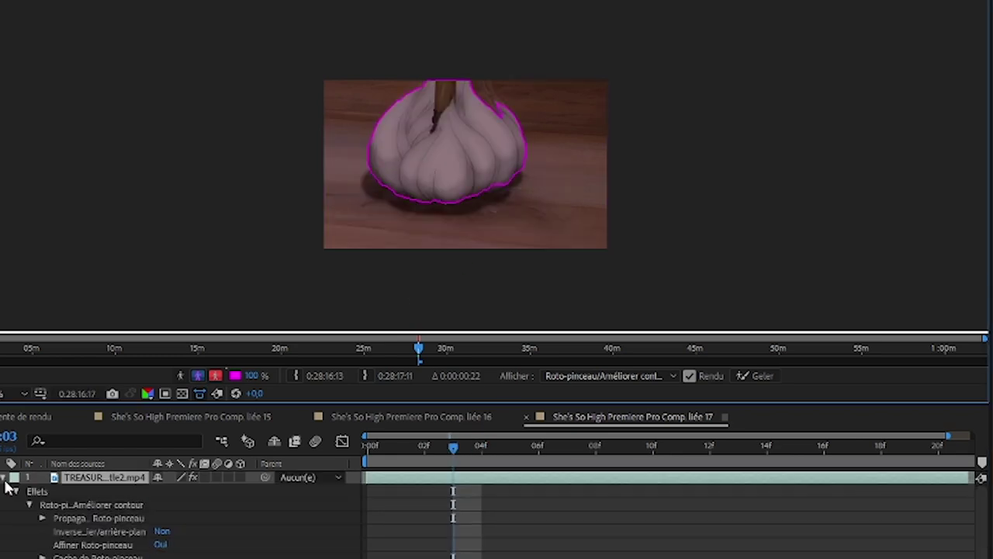
left_click(3, 477)
At frame 4, add the mop's left strands down to their lower edge to the Roto Brush selection.
left_click(476, 452)
scroll(281, 116, "up", 6)
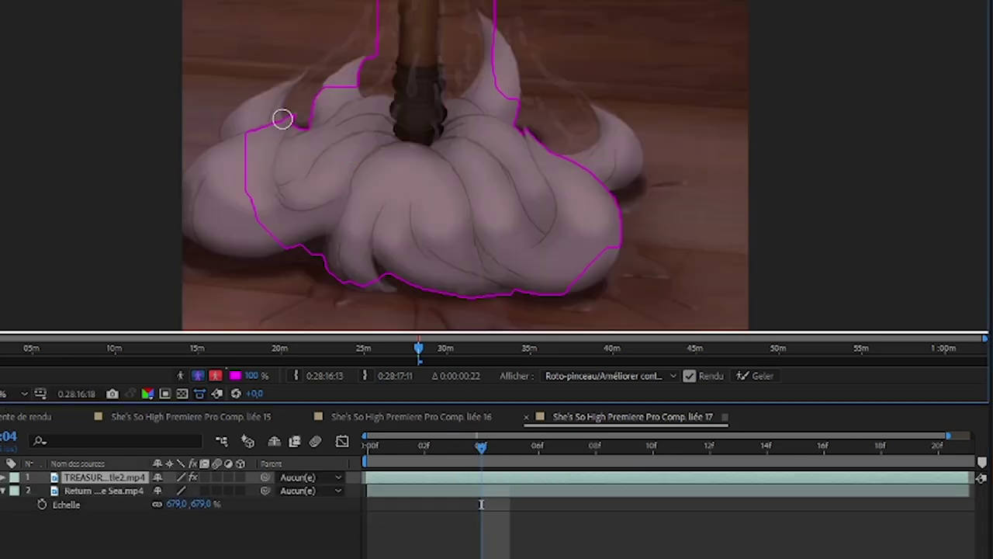
left_click_drag(175, 318, 320, 239)
scroll(321, 239, "down", 5)
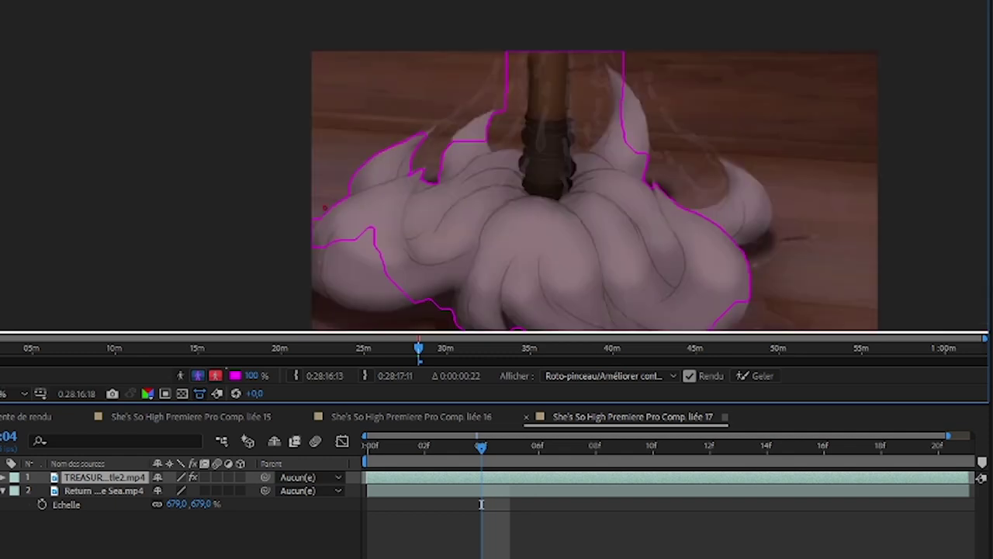
left_click_drag(410, 253, 332, 122)
left_click_drag(374, 166, 362, 171)
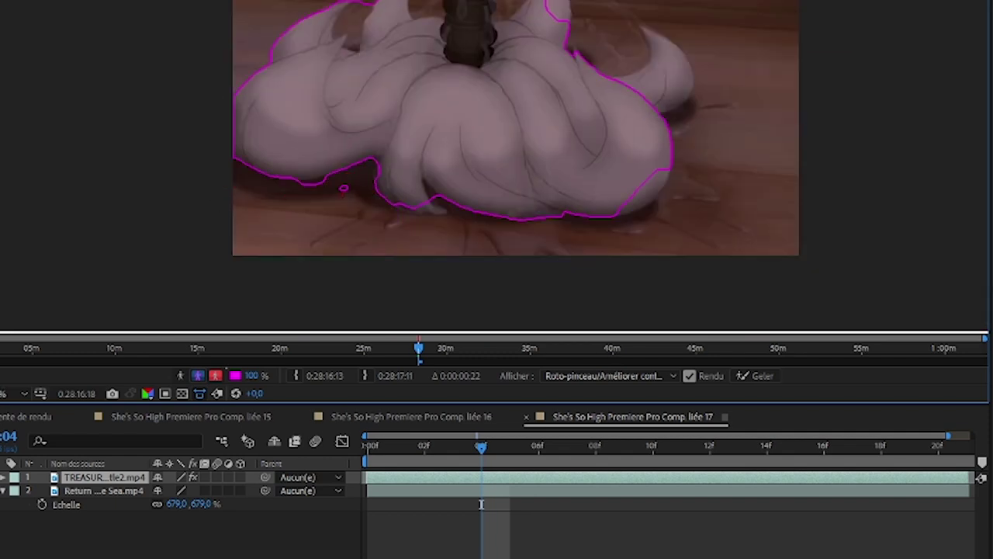
Subtract the floor beneath the mop and add its lower-right edge and curled right strand to the selection.
mouse_move(336, 203)
left_mouse_down()
mouse_move(354, 183)
mouse_move(460, 269)
left_mouse_up()
scroll(418, 202, "up", 1)
left_click_drag(813, 215, 844, 169)
scroll(811, 236, "down", 3)
left_click_drag(643, 28, 669, 109)
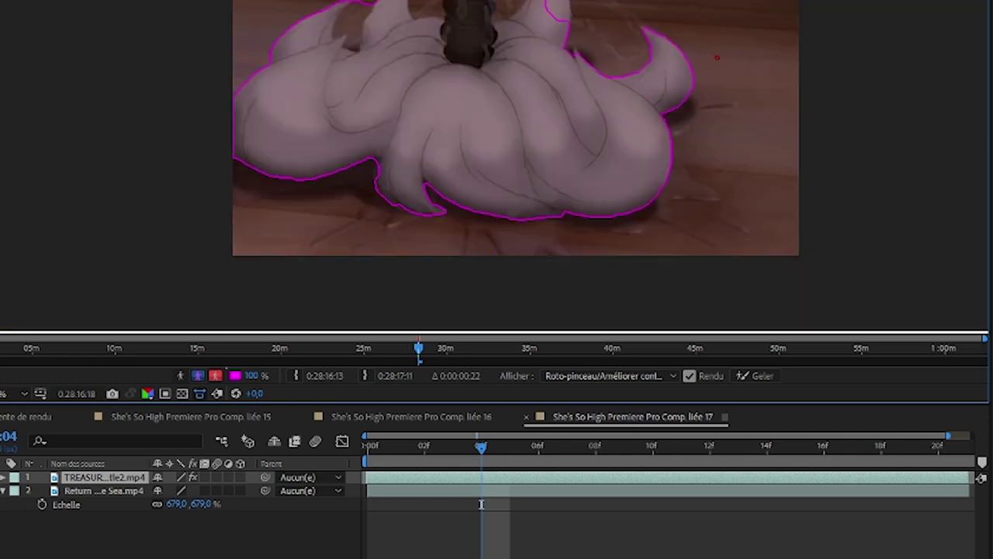
Add the tips of the upper-left strands and subtract the background between the handle and the raised strand on its right.
scroll(539, 237, "up", 3)
scroll(562, 141, "down", 1)
scroll(294, 188, "up", 1)
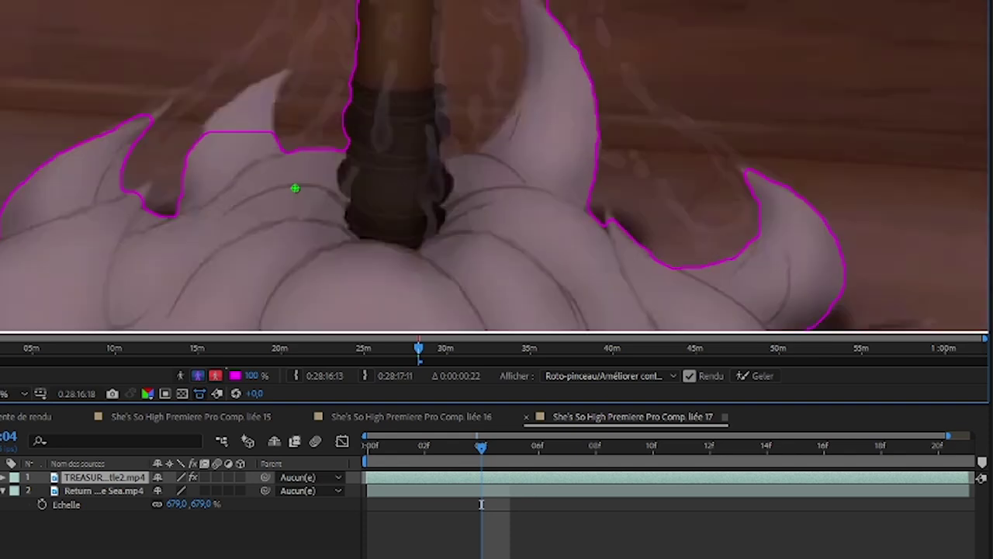
left_click_drag(154, 101, 166, 96)
left_click(284, 74)
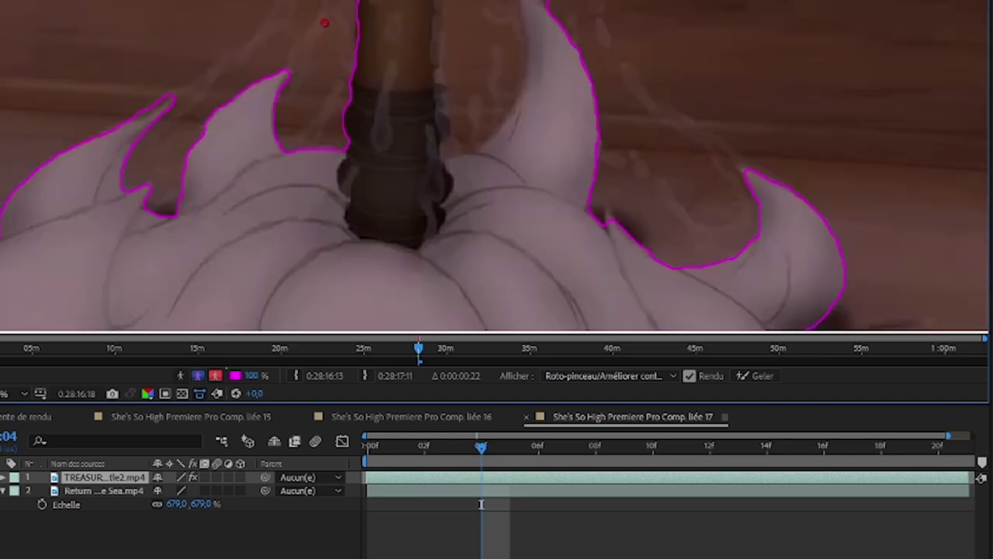
left_click_drag(464, 101, 464, 152)
scroll(463, 163, "down", 1)
left_click_drag(467, 61, 469, 122)
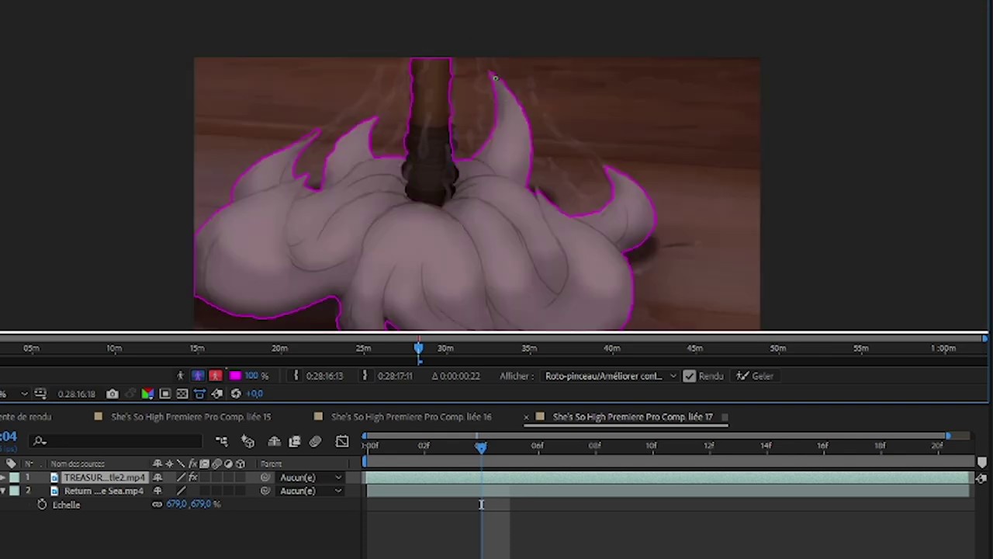
scroll(607, 218, "up", 3)
scroll(595, 205, "down", 3)
At frame 5, add the lower-right strand to the Roto Brush selection and subtract the floor under its tip.
key("Page_Down")
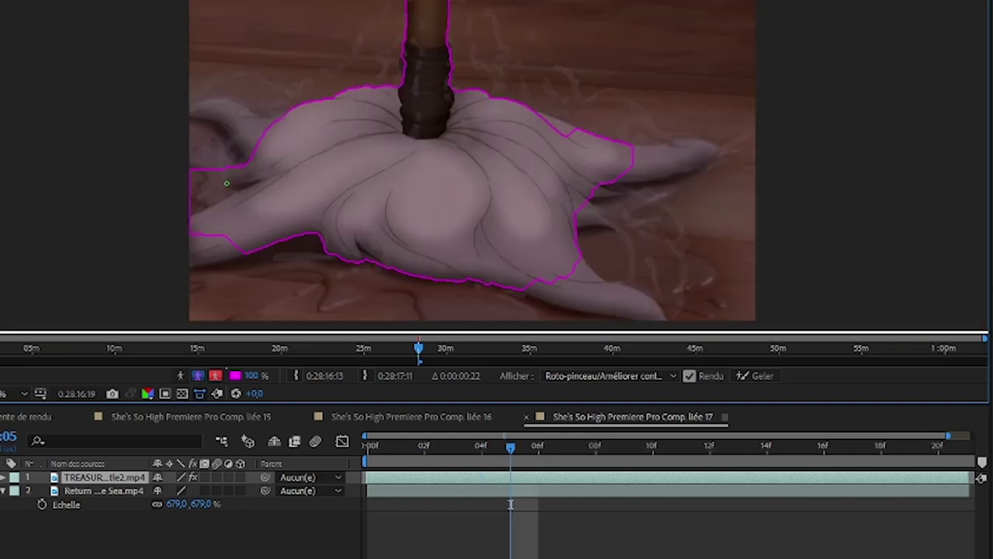
scroll(644, 257, "up", 3)
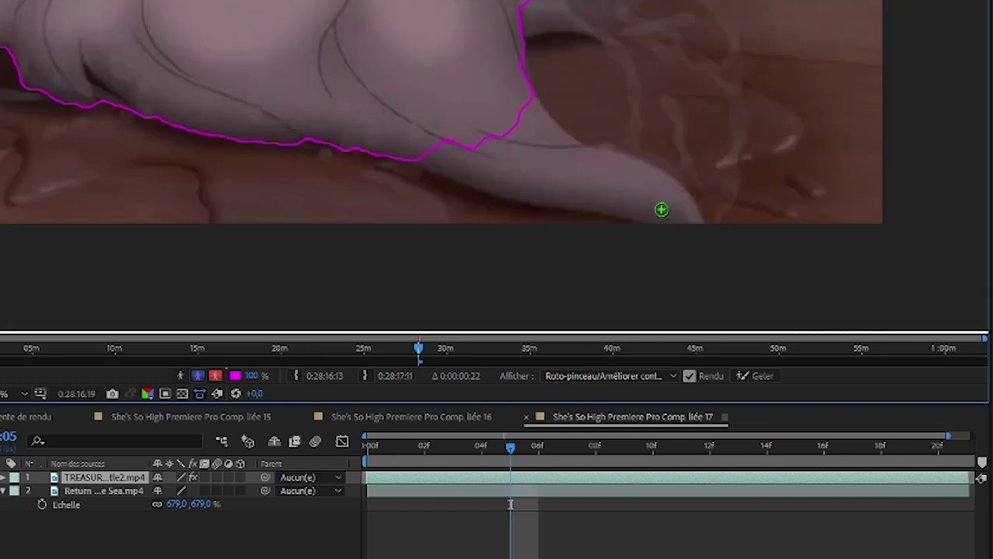
mouse_move(371, 164)
left_mouse_down()
mouse_move(602, 210)
mouse_move(621, 198)
mouse_move(556, 195)
left_mouse_up()
left_click_drag(592, 218, 560, 214)
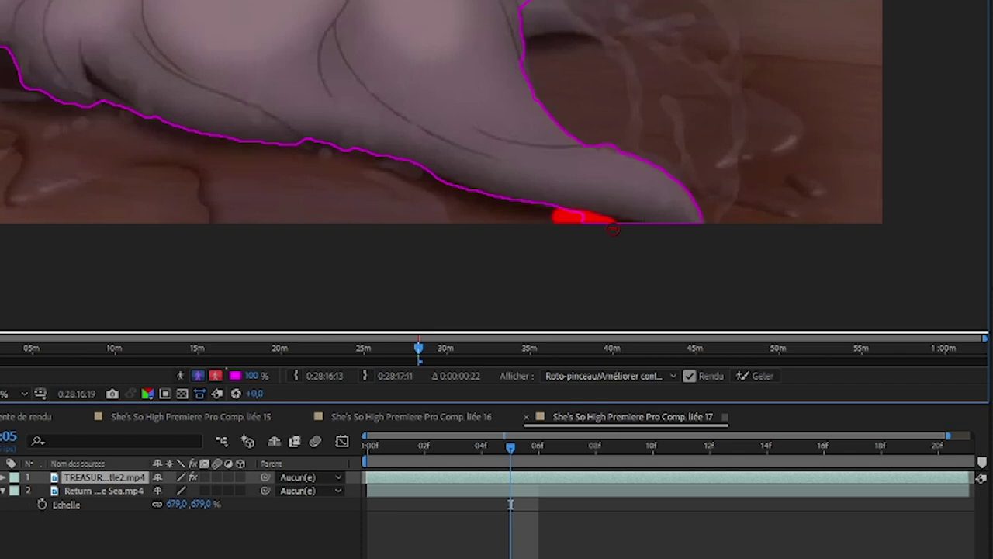
Add the remaining right and left strands of the mop to the Roto Brush selection at frame 5.
left_click_drag(452, 20, 455, 188)
left_click_drag(579, 197, 505, 154)
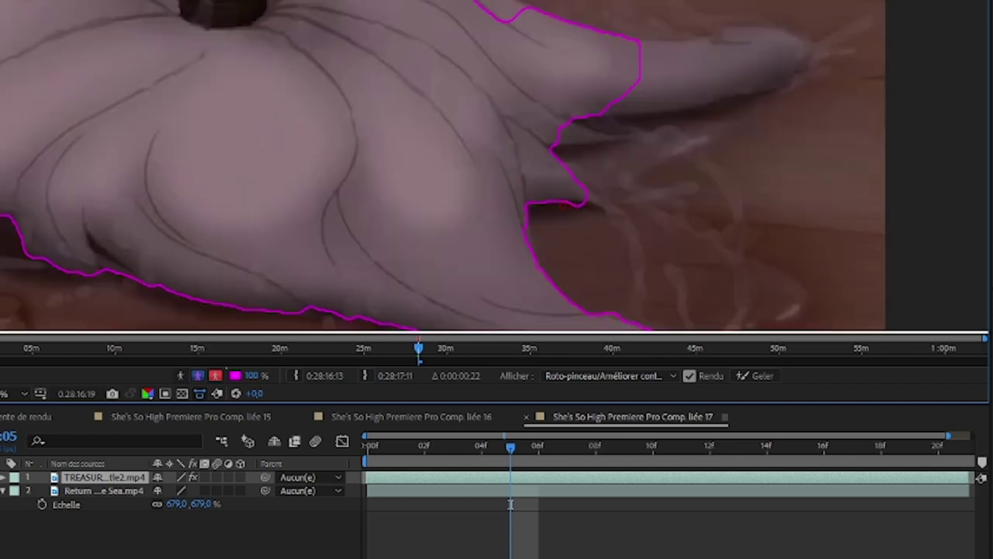
left_click_drag(755, 54, 620, 68)
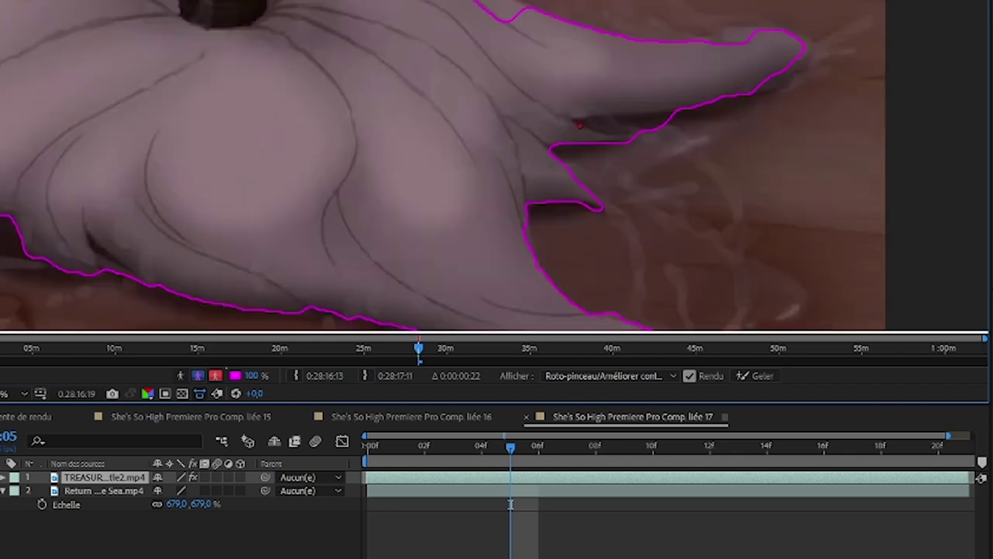
scroll(692, 88, "down", 1)
left_click_drag(253, 208, 384, 267)
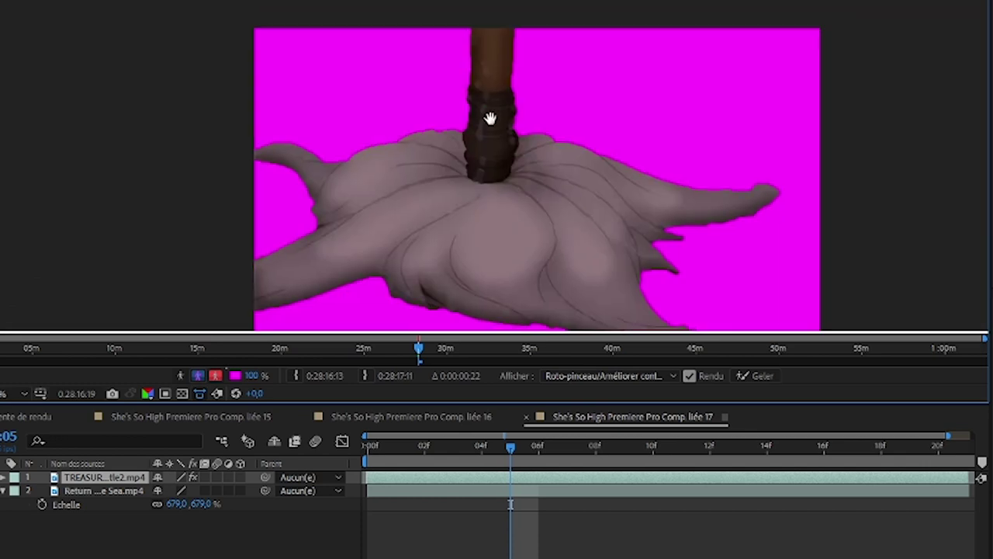
At frame 7, refine the Roto Brush selection around the mop's outer strands and edges.
key("Page_Down")
key("Page_Down")
scroll(480, 108, "up", 1)
left_click_drag(48, 195, 322, 102)
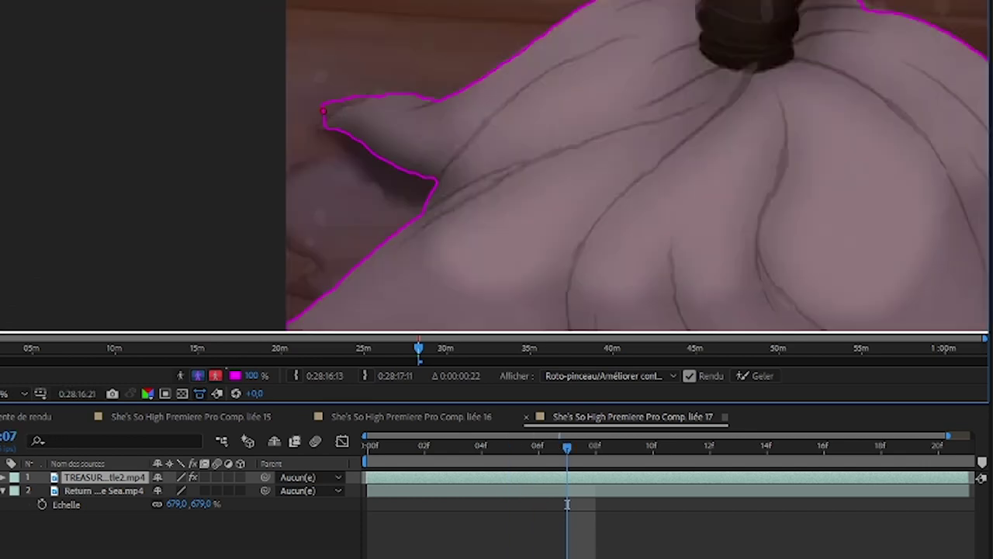
left_click_drag(419, 200, 430, 70)
left_click_drag(760, 215, 294, 133)
left_click_drag(680, 124, 717, 262)
left_click_drag(570, 3, 659, 215)
scroll(640, 177, "down", 1)
Check the following frames up to frame 18 and add the missing edge of the lower-left strand to the Roto Brush selection.
key("Page_Down")
key("Page_Down")
key("Page_Down")
key("Page_Down")
key("Page_Down")
key("Page_Down")
key("Page_Down")
key("Page_Down")
key("Page_Down")
key("Page_Down")
key("Page_Down")
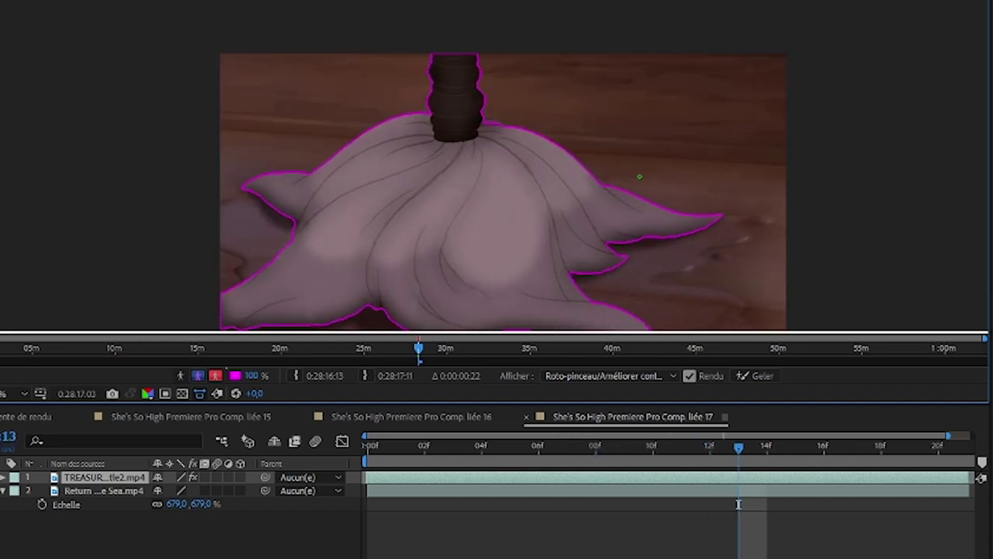
scroll(295, 285, "up", 2)
left_click_drag(319, 145, 366, 110)
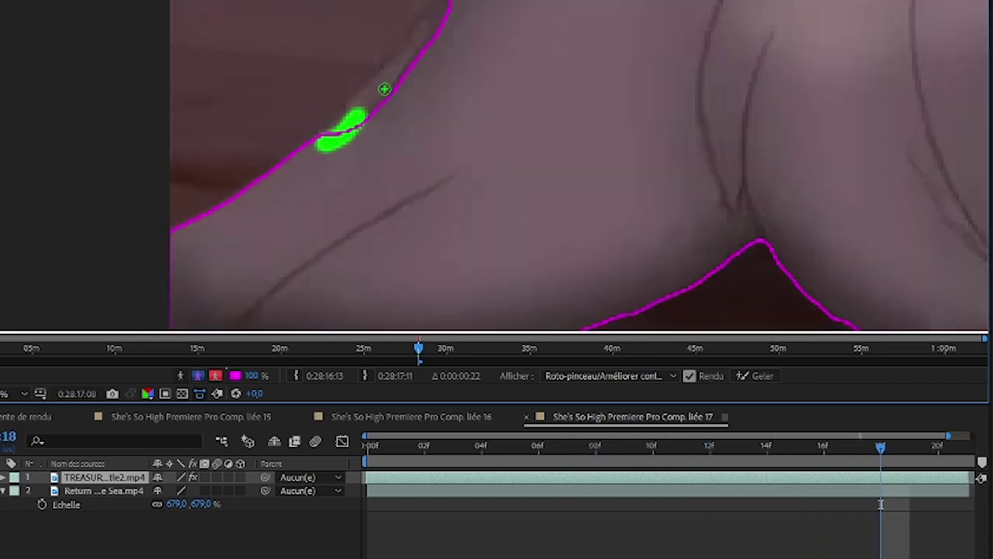
scroll(383, 91, "down", 1)
left_click_drag(429, 97, 463, 70)
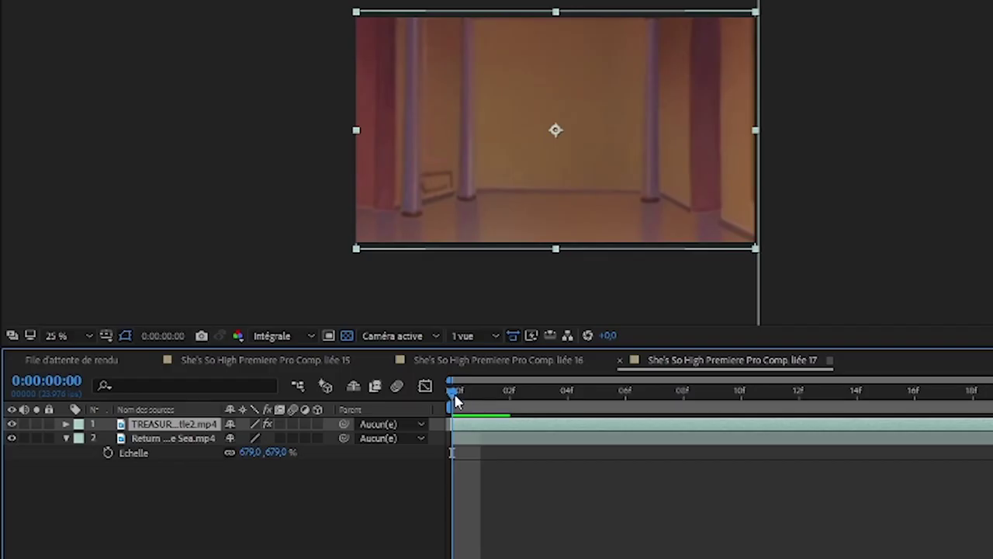
Preview the composite up to frame 7 and scale the background layer to 1191%.
left_click_drag(456, 401, 656, 410)
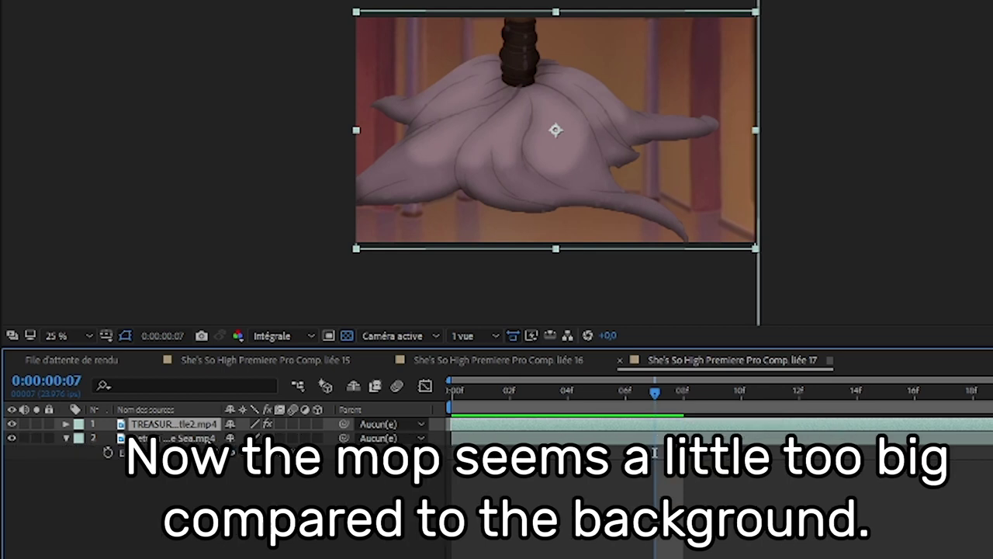
left_click(199, 439)
left_click_drag(255, 452, 646, 425)
Reposition the enlarged background so its floor lies under the mop and the columns stand on either side.
left_click(524, 32)
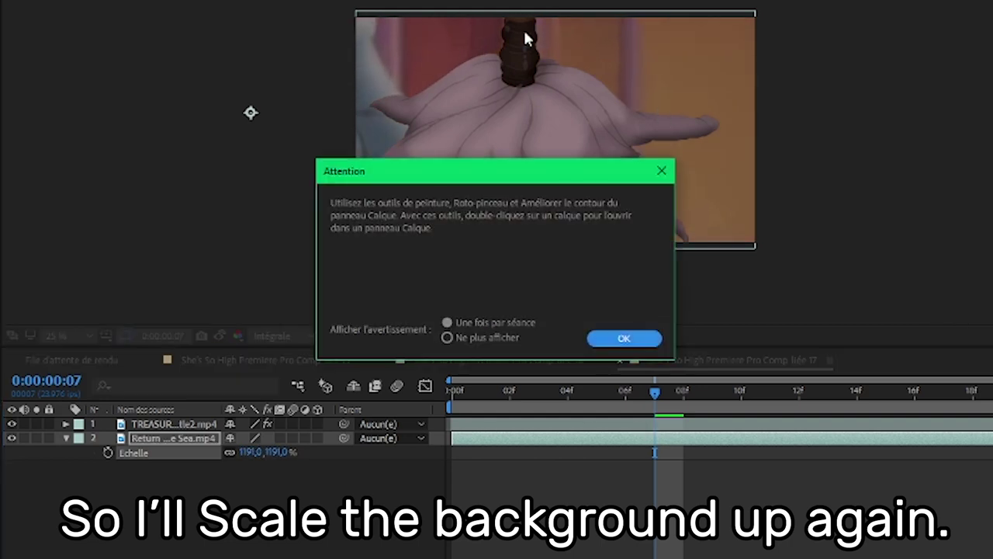
left_click(625, 339)
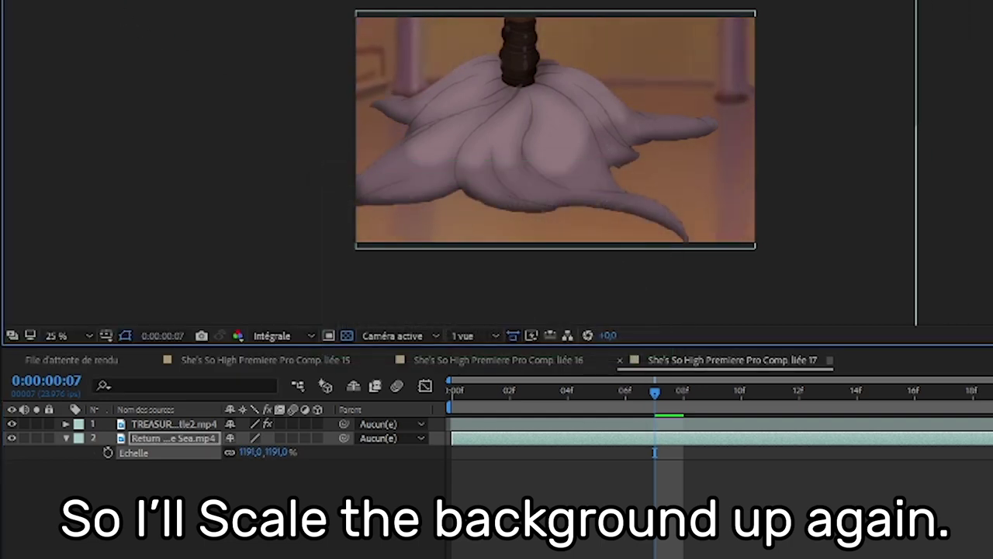
key("shift+Left")
key("shift+Left")
key("shift+Up")
key("shift+Up")
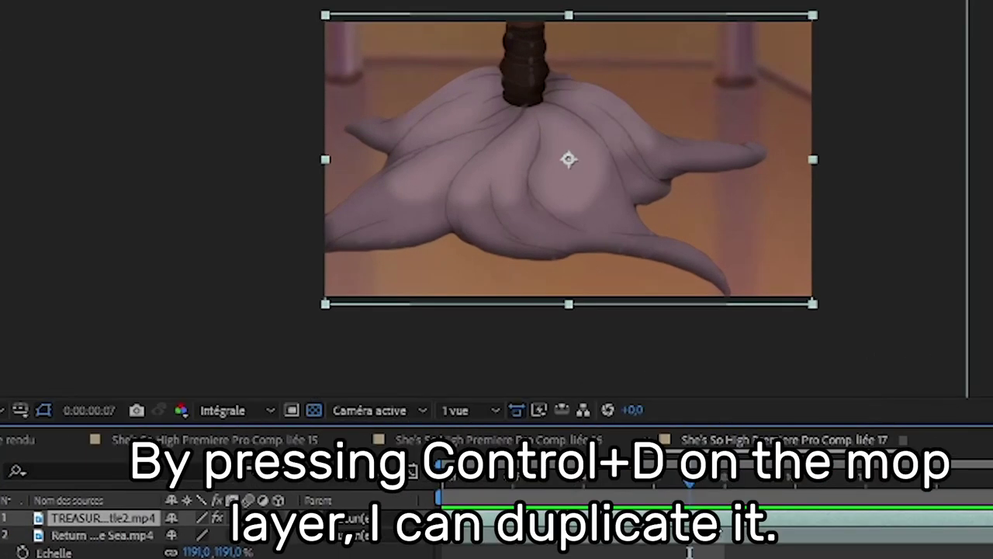
Duplicate the mop layer and flip the copy vertically.
key("ctrl+d")
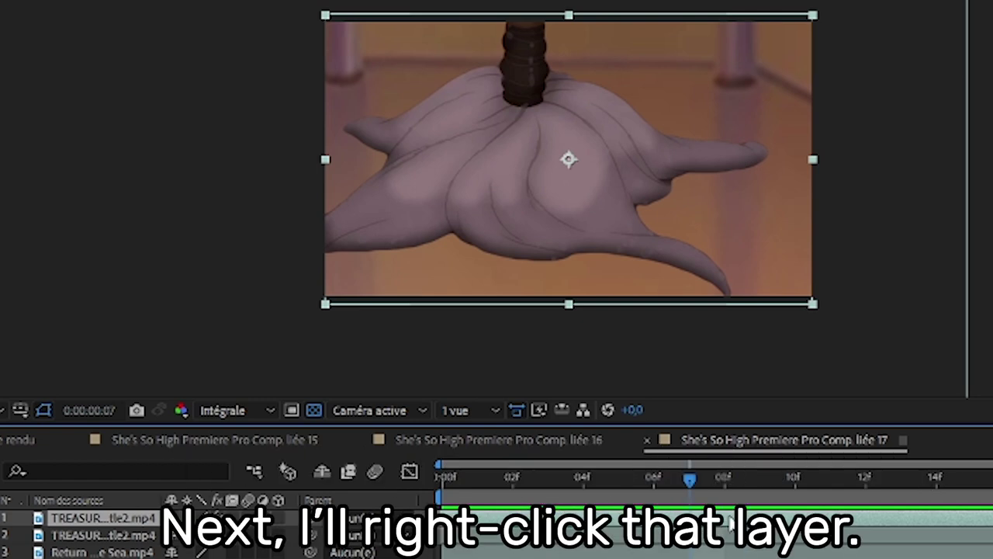
right_click(730, 516)
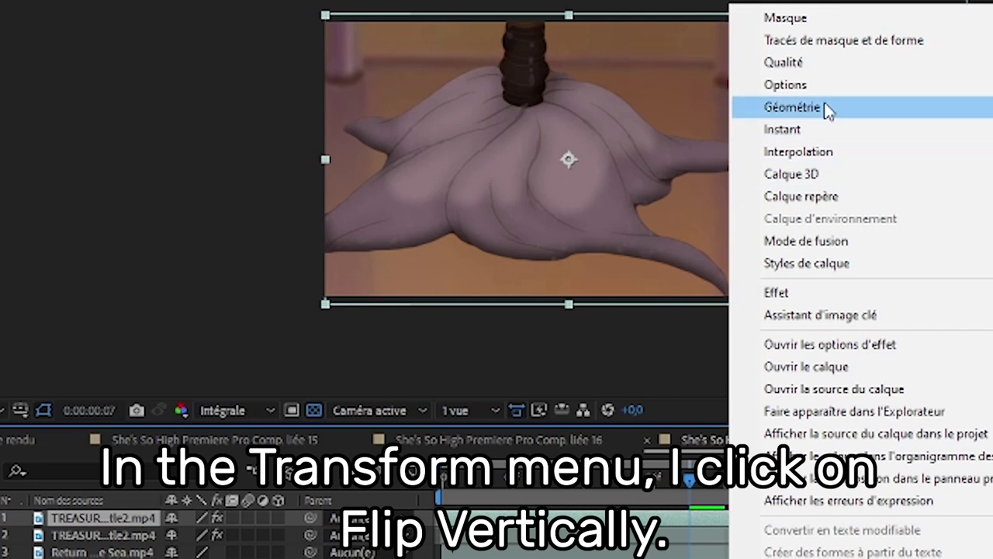
mouse_move(828, 111)
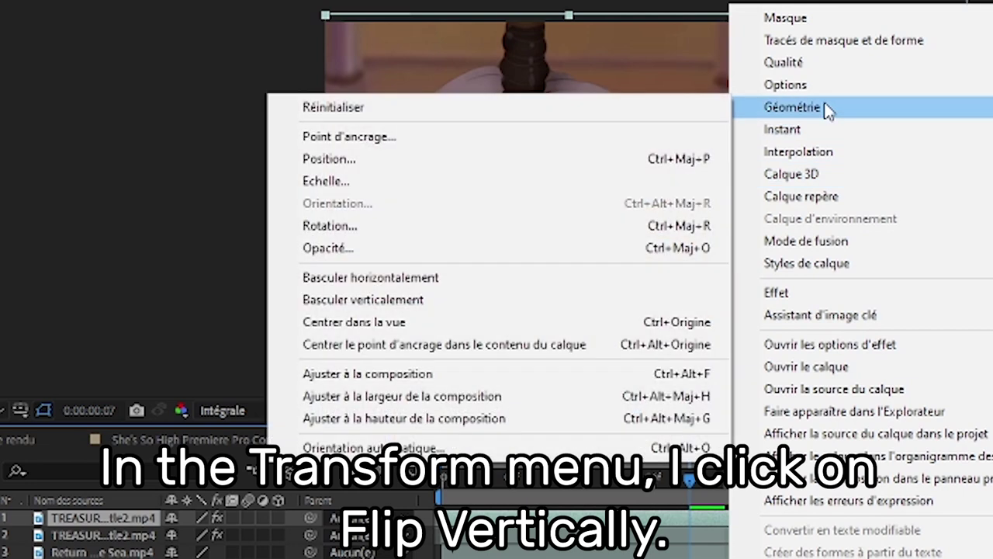
left_click(514, 308)
Place the flipped mop copy beneath the original mop layer and move it down so it mirrors the mop on the floor.
left_click_drag(121, 518, 120, 548)
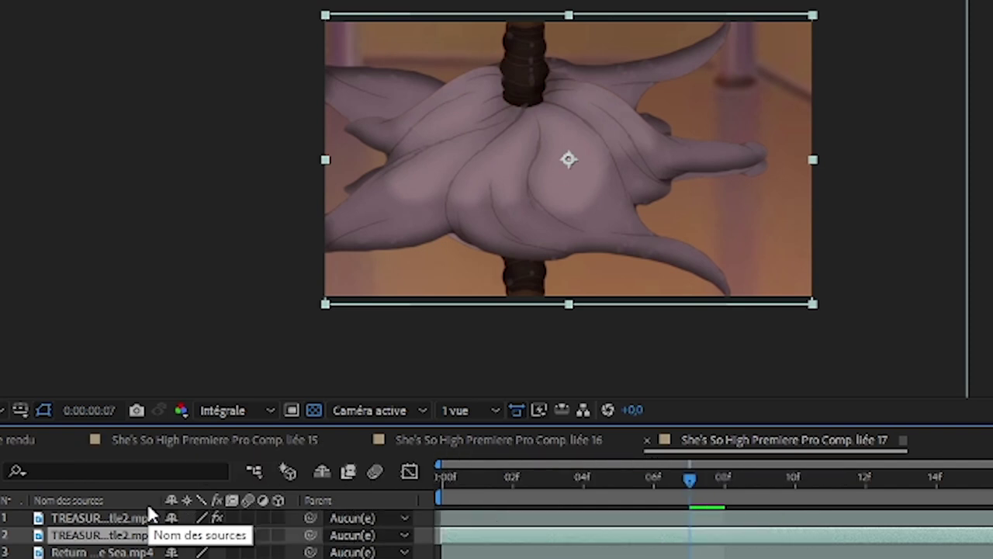
key("p")
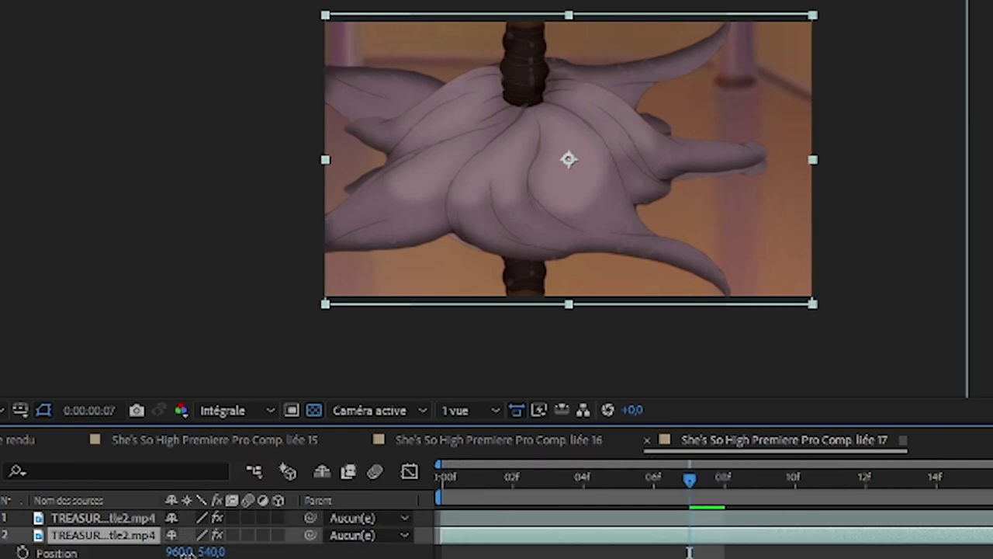
mouse_move(209, 552)
left_mouse_down()
mouse_move(590, 551)
mouse_move(213, 554)
left_mouse_up()
Lower the opacity of the flipped mop layer to 78%.
key("t")
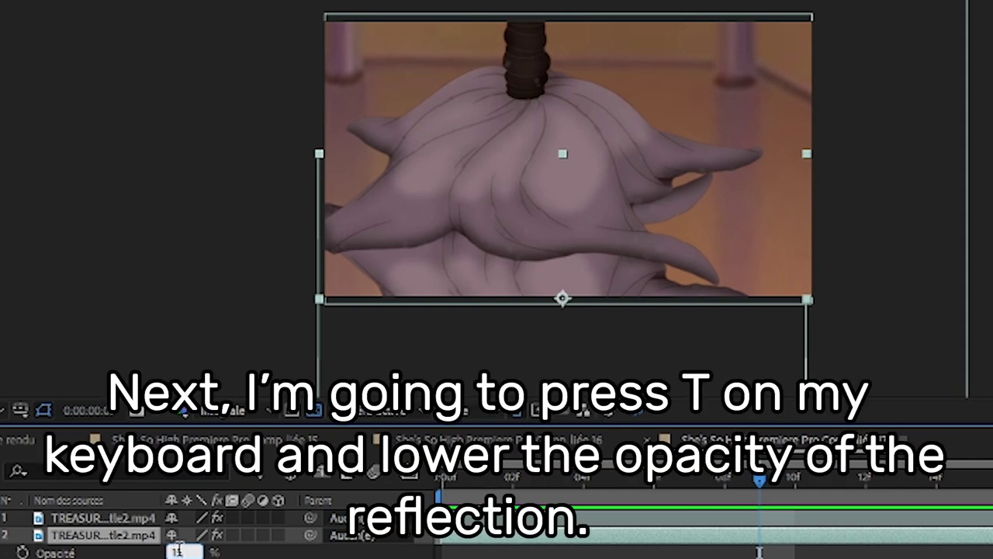
key("Return")
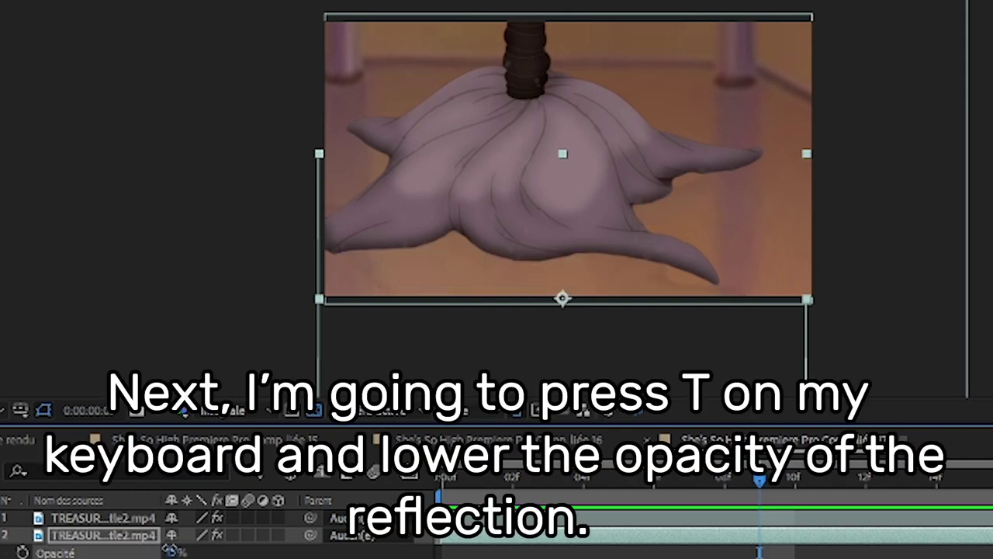
left_click_drag(177, 550, 423, 538)
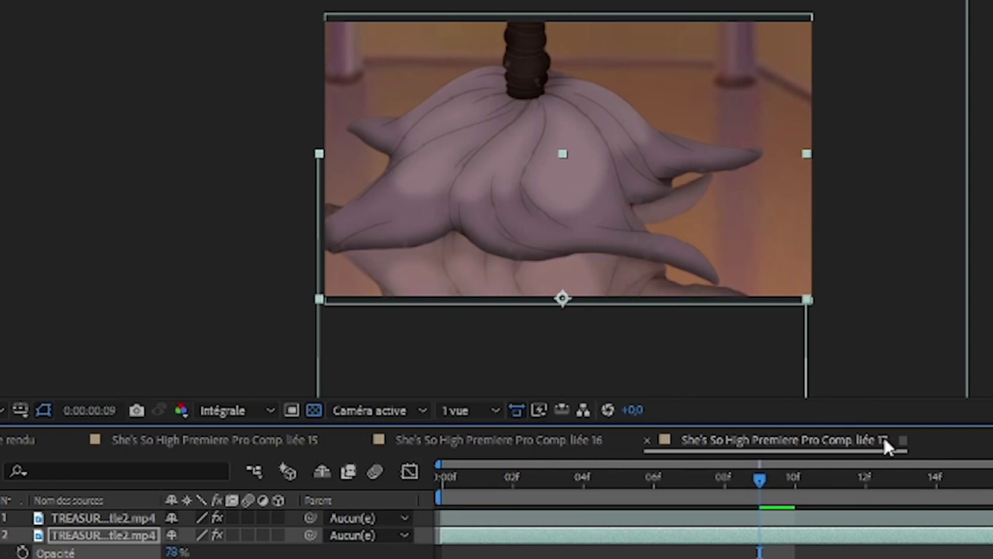
Preview the composite up to frame 10 and set the flipped mop layer's position to 935, 1050.
left_click_drag(767, 472, 344, 533)
left_click(969, 346)
key("space")
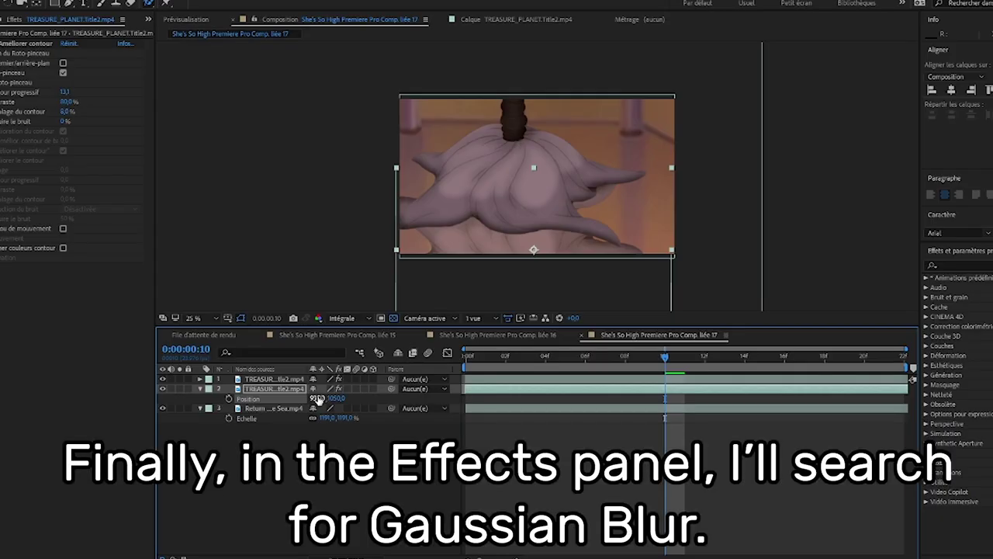
Apply Gaussian Blur to the flipped mop layer with a blur amount of 15 and preview the reflection.
left_click(965, 264)
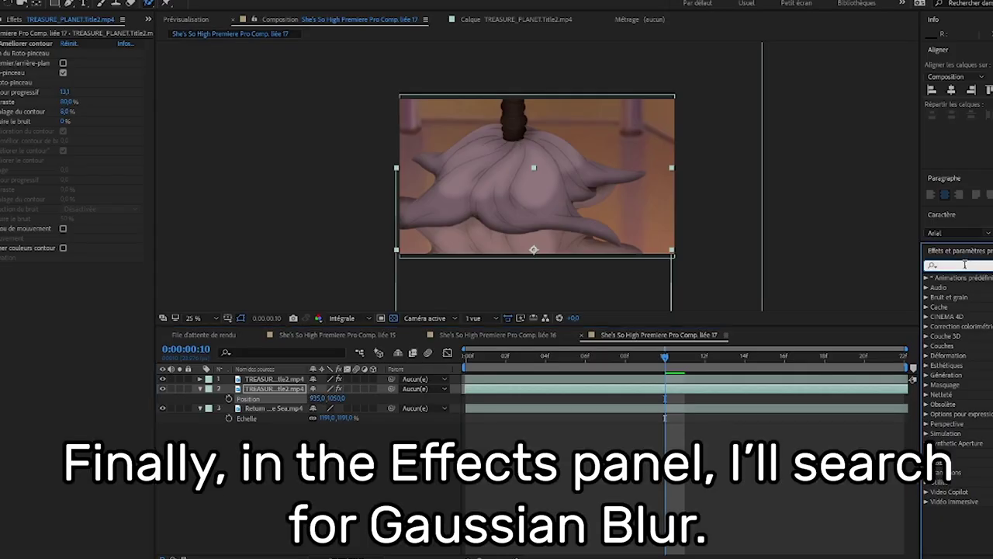
type("gauss")
left_click_drag(976, 287, 702, 396)
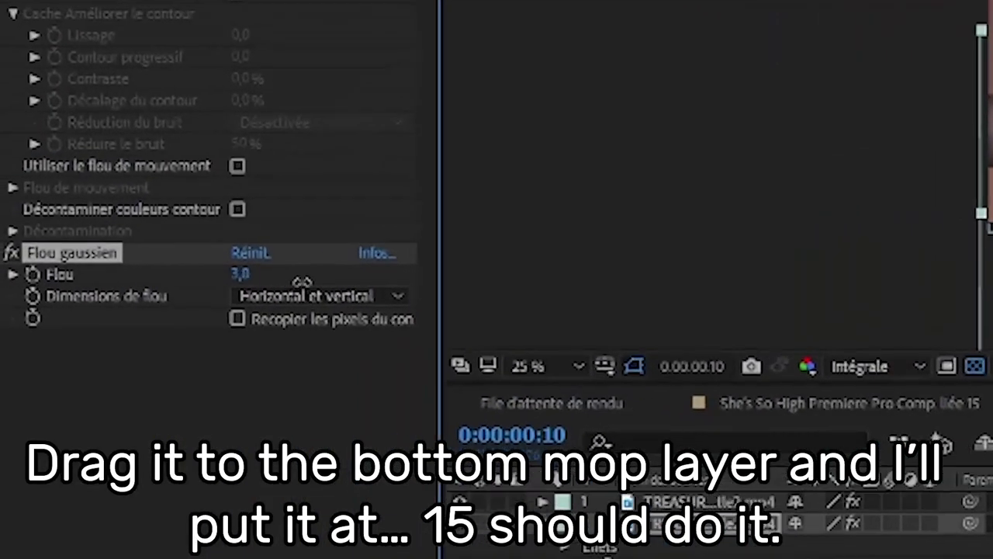
left_click_drag(302, 281, 415, 290)
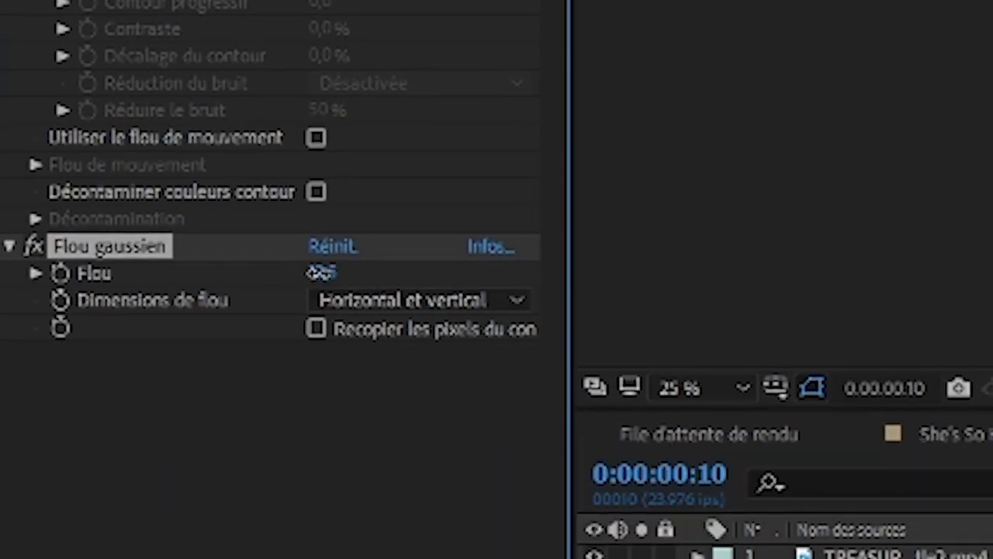
left_click(318, 272)
type("15")
key("Return")
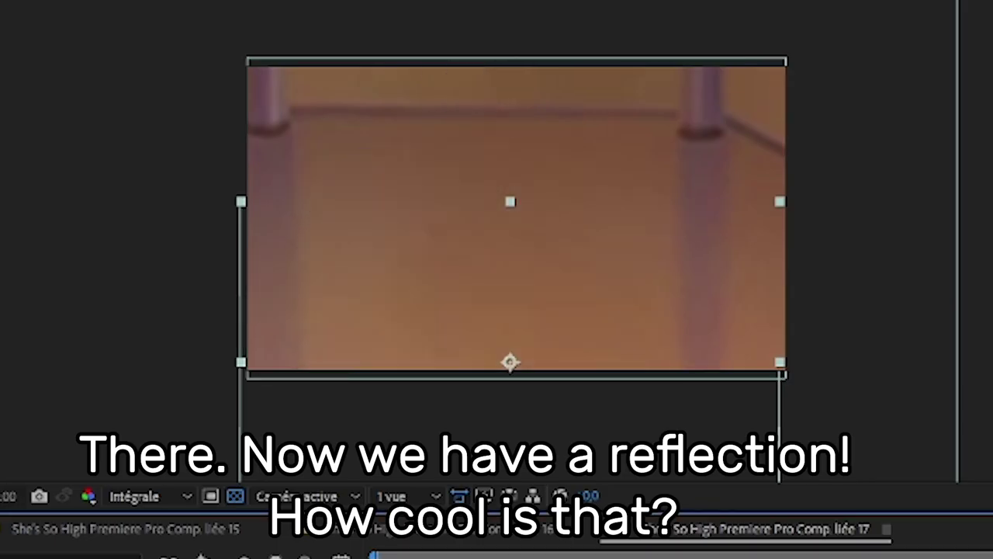
key("space")
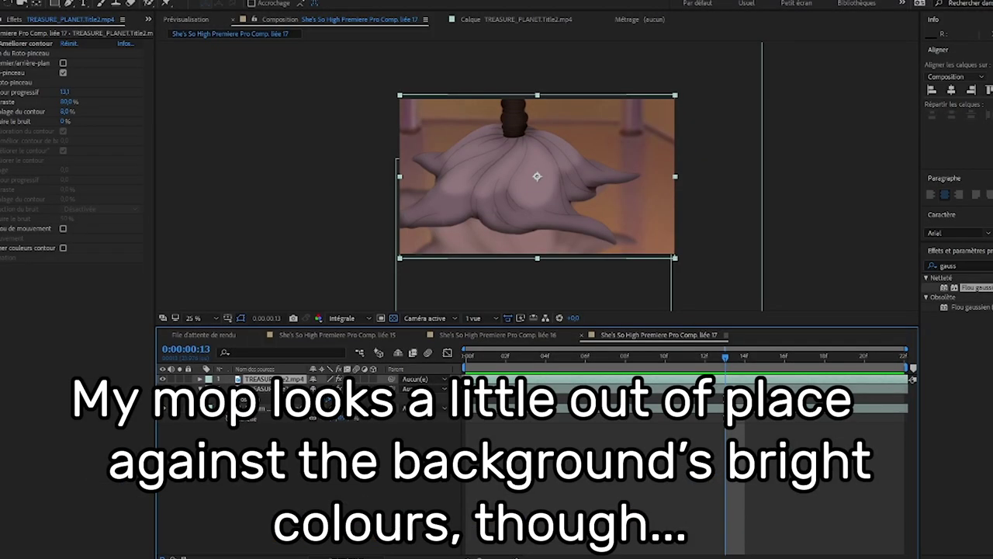
Add a Brightness and Contrast effect to the original mop layer with brightness 52 and contrast -68.
left_click(92, 0)
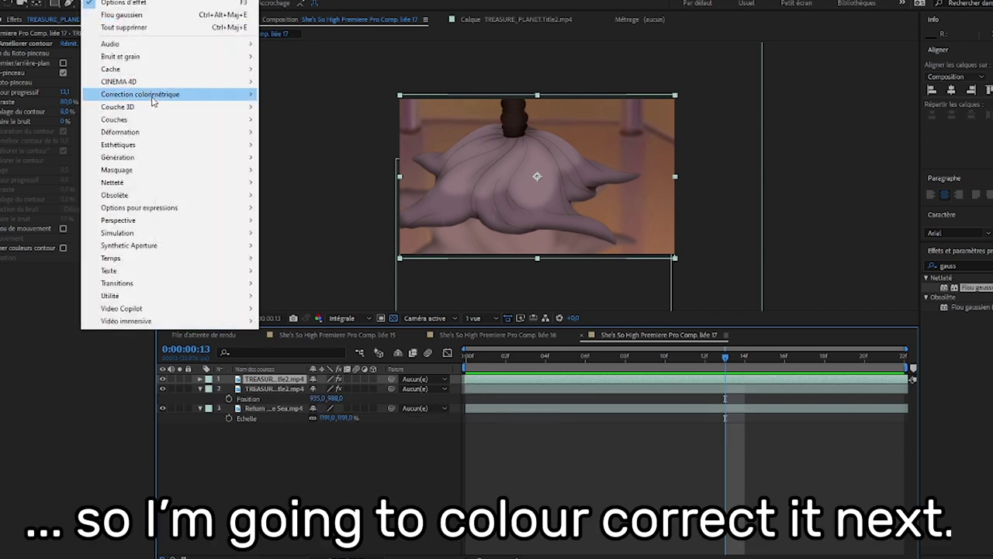
mouse_move(153, 101)
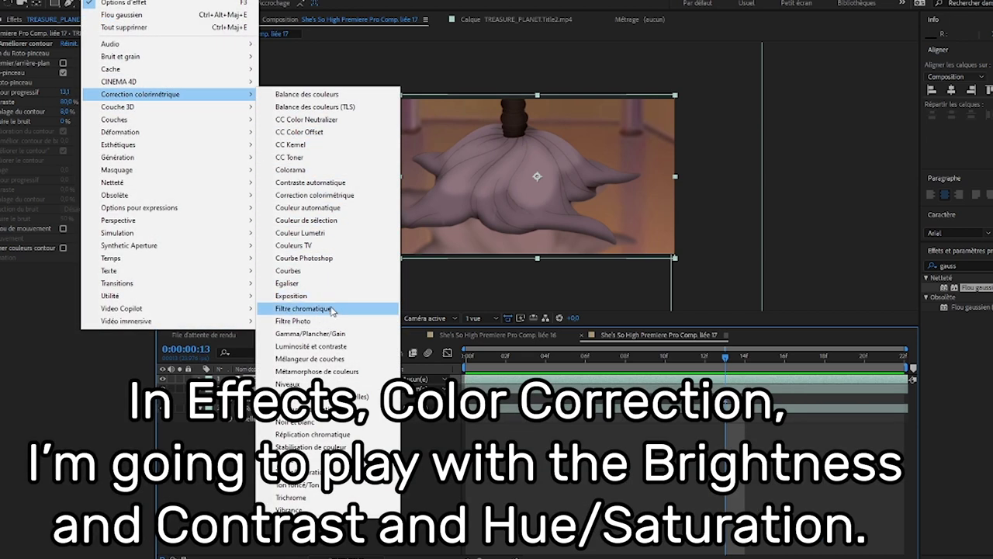
left_click(310, 346)
left_click_drag(60, 276, 81, 270)
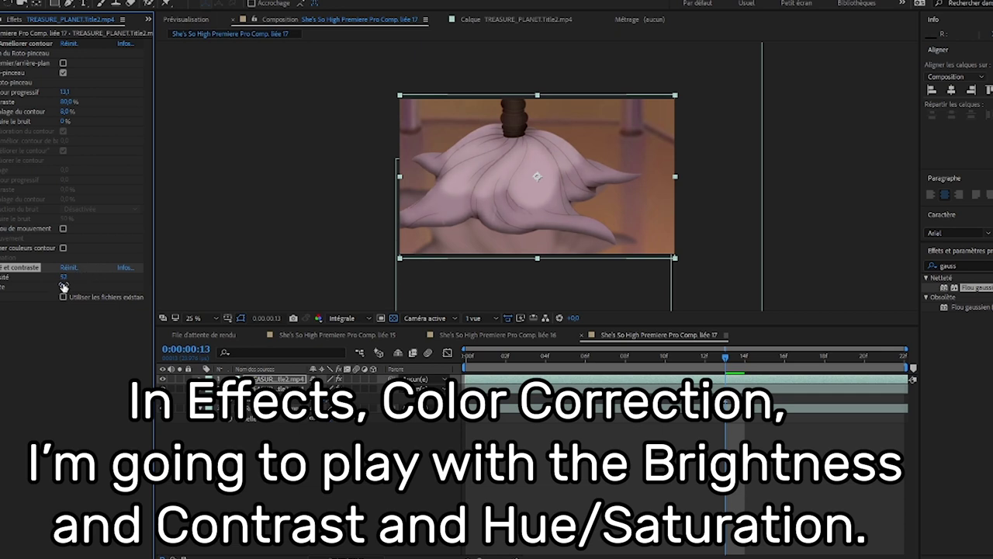
left_click(39, 287)
left_click_drag(62, 286, 32, 285)
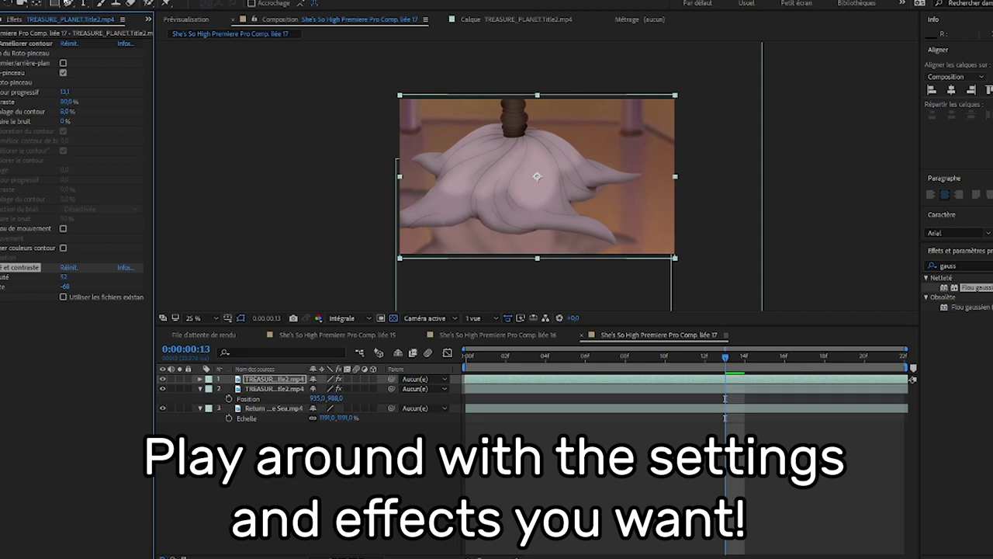
Add a Hue/Saturation effect to the original mop layer and set the master hue to 21°.
left_click(66, 0)
mouse_move(92, 0)
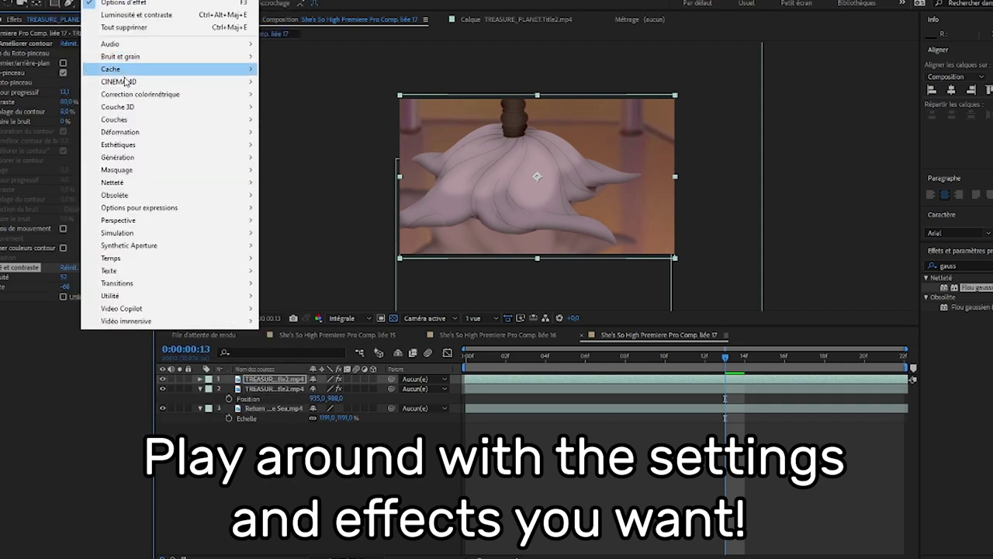
mouse_move(155, 93)
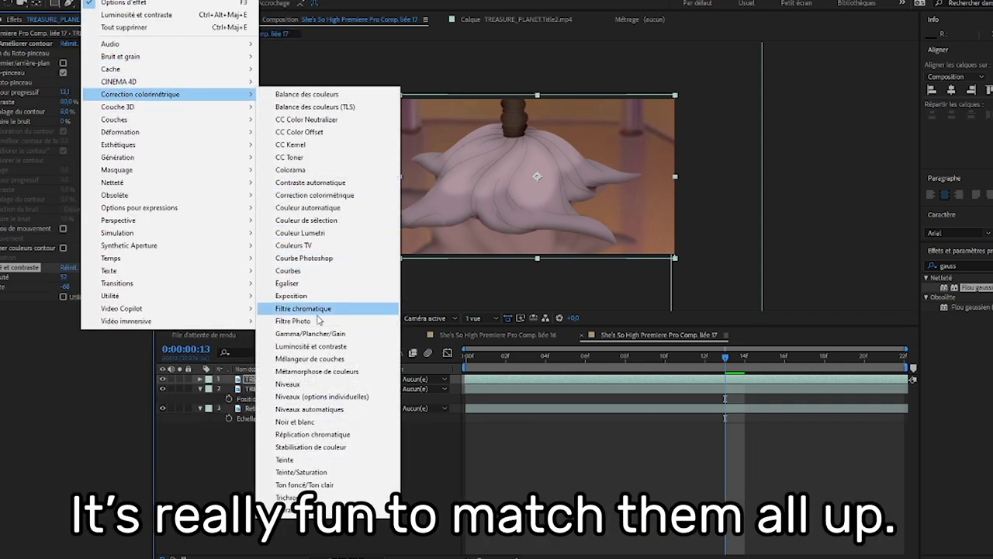
left_click(319, 471)
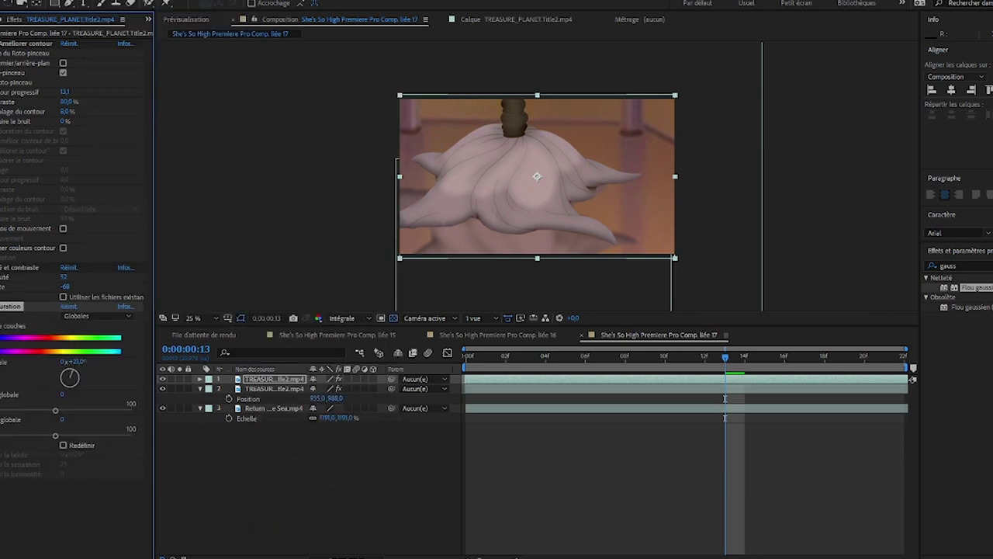
Copy the Brightness and Contrast and Hue/Saturation effects from the original mop layer to the flipped mop layer.
left_click(6, 268)
left_click(2, 307, "ctrl")
key("ctrl+c")
left_click(268, 387)
key("ctrl+v")
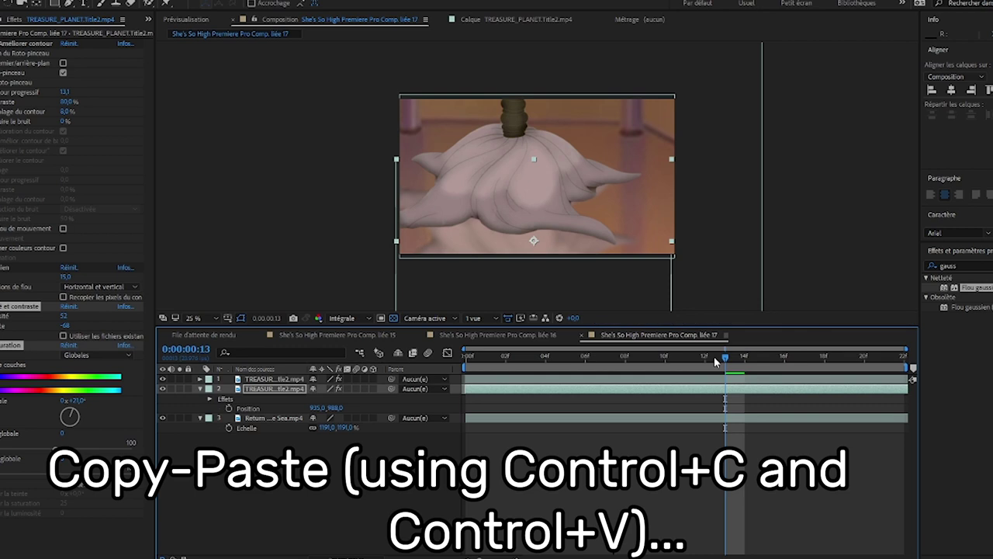
Preview the colour-corrected composite from the start and set the flipped mop layer's opacity to 75%.
left_click_drag(716, 358, 382, 378)
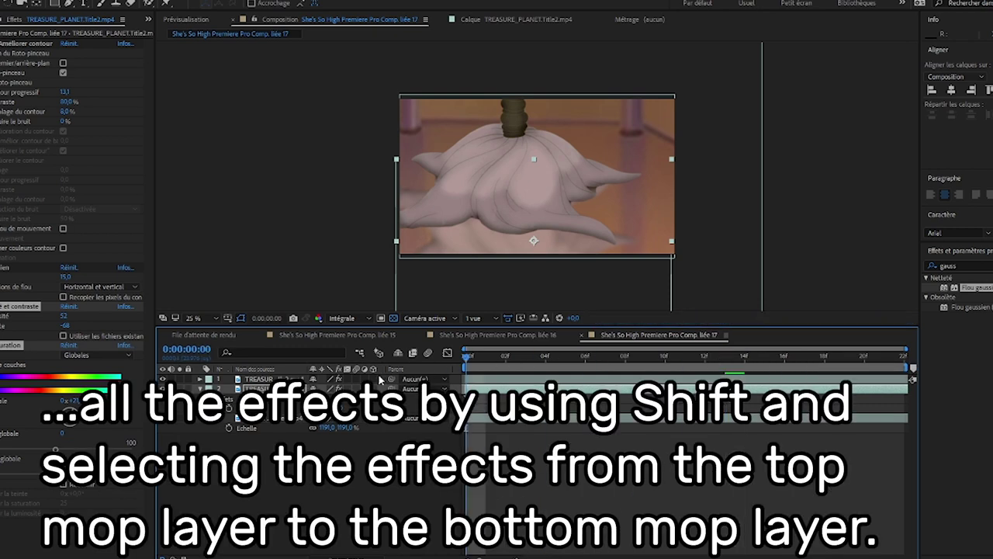
key("space")
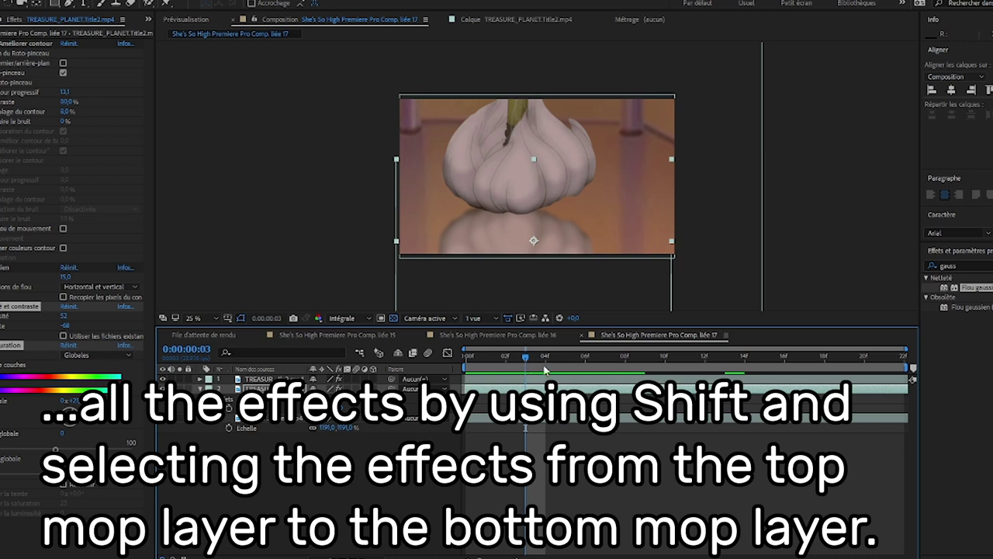
mouse_move(600, 375)
left_mouse_down()
mouse_move(523, 384)
mouse_move(593, 389)
left_mouse_up()
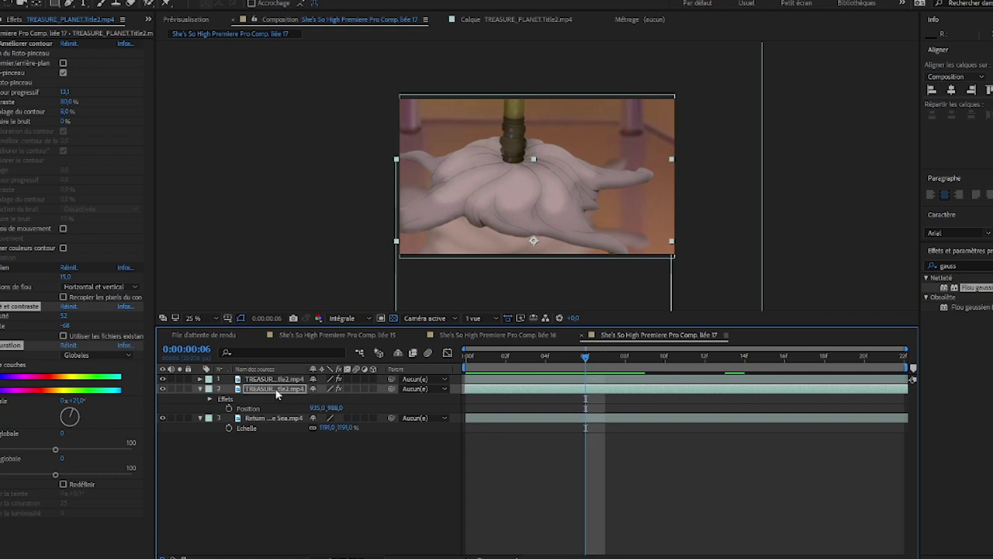
left_click(276, 389)
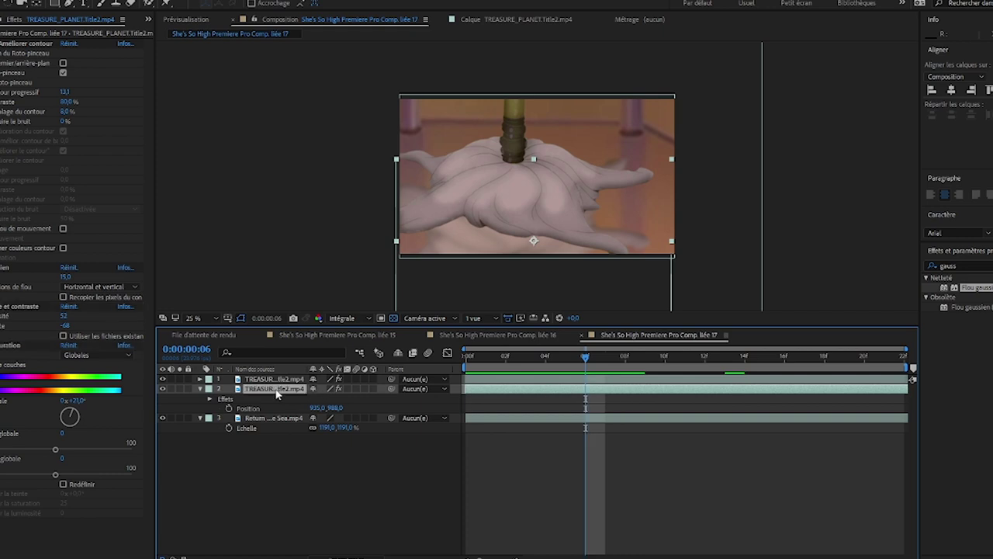
key("t")
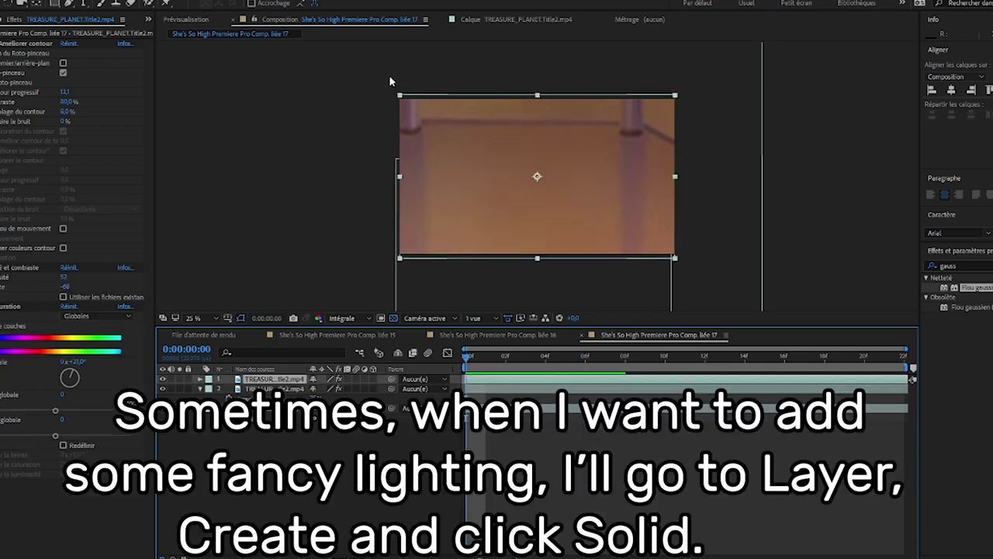
Create a 1920 × 1080 px solid layer in a pale orange colour above the mop layers.
left_click(27, 1)
mouse_move(65, 1)
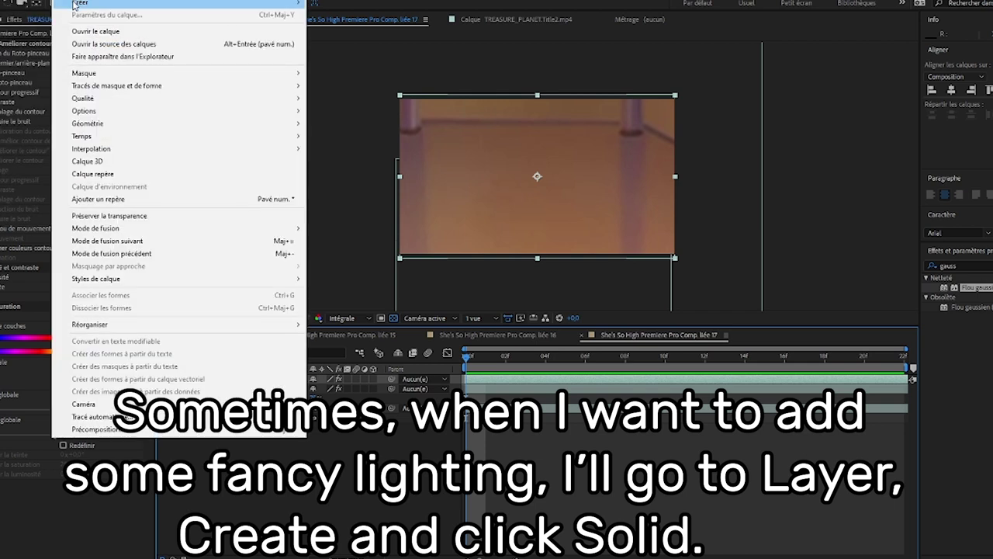
left_click(332, 15)
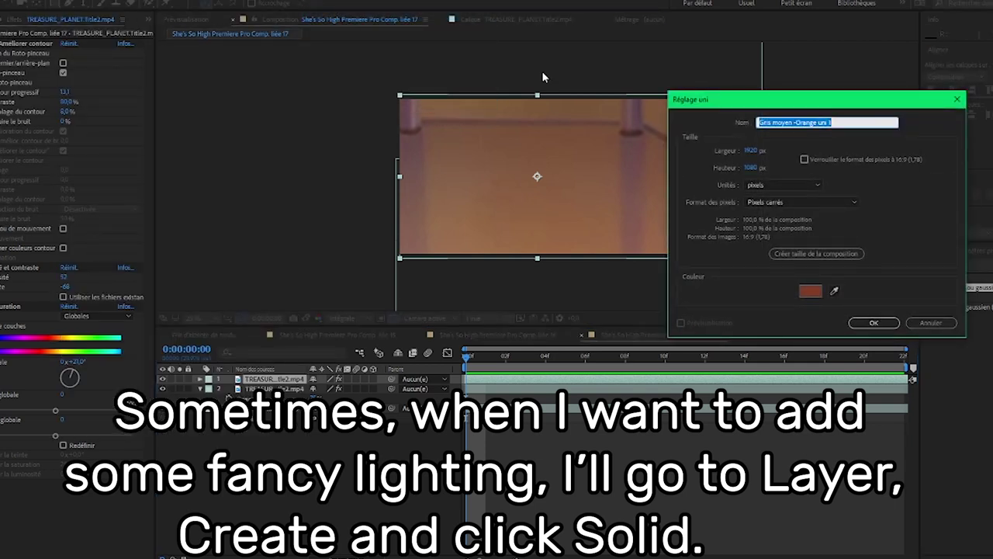
left_click(834, 293)
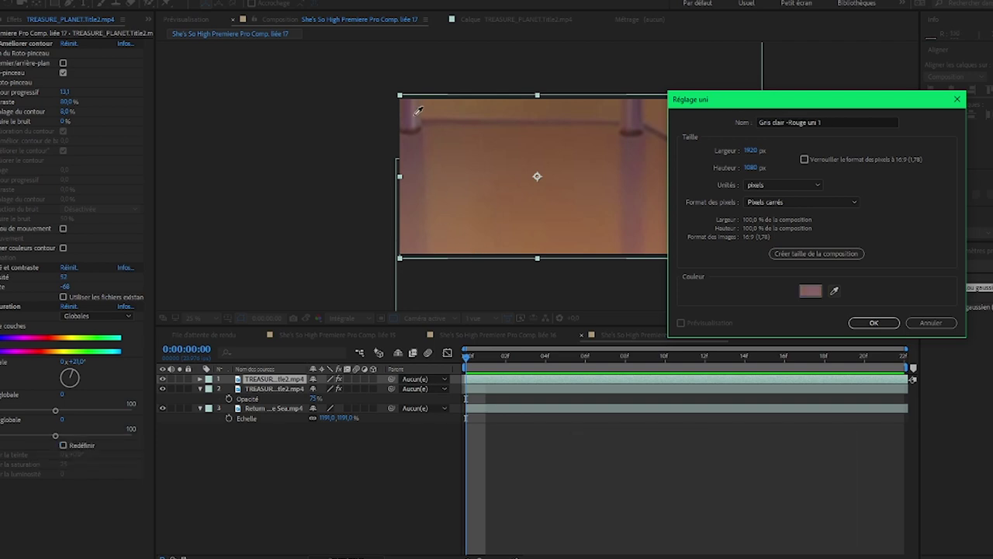
left_click(814, 295)
mouse_move(120, 239)
left_mouse_down()
mouse_move(91, 163)
mouse_move(111, 159)
mouse_move(75, 157)
left_mouse_up()
left_click(279, 163)
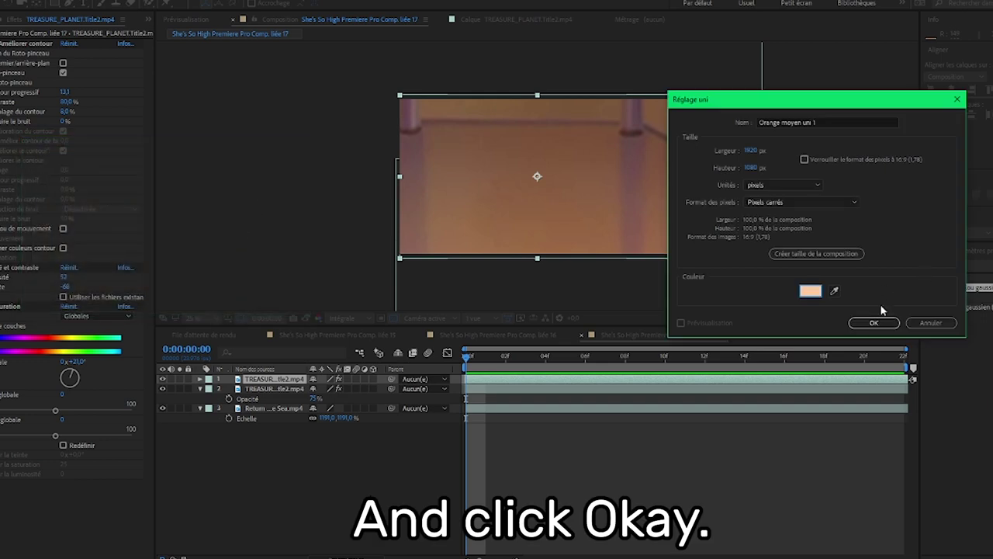
left_click(874, 323)
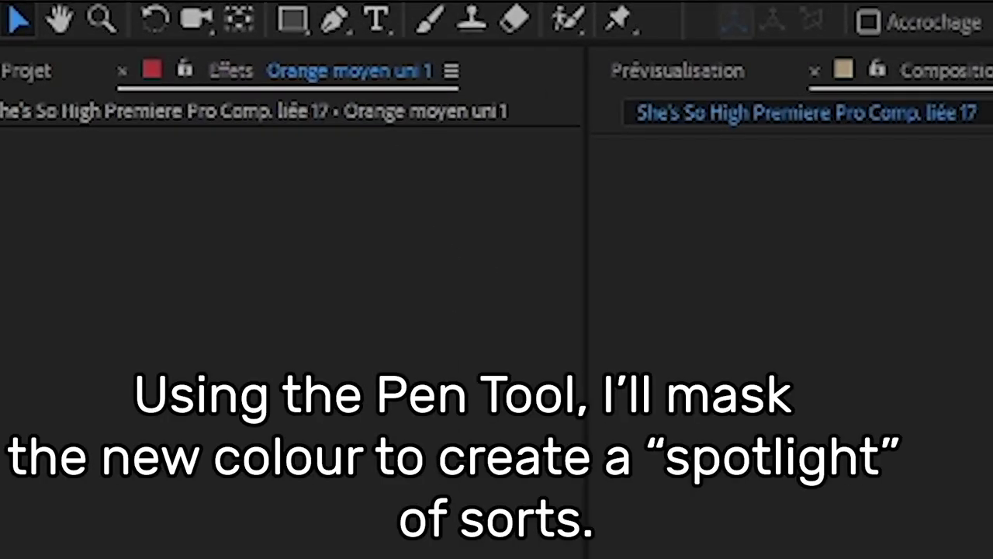
Mask the pale orange solid with the Pen tool, cutting the upper-left corner off along a diagonal curve to form a spotlight.
left_click(335, 22)
left_click(904, 1)
left_click(1, 414)
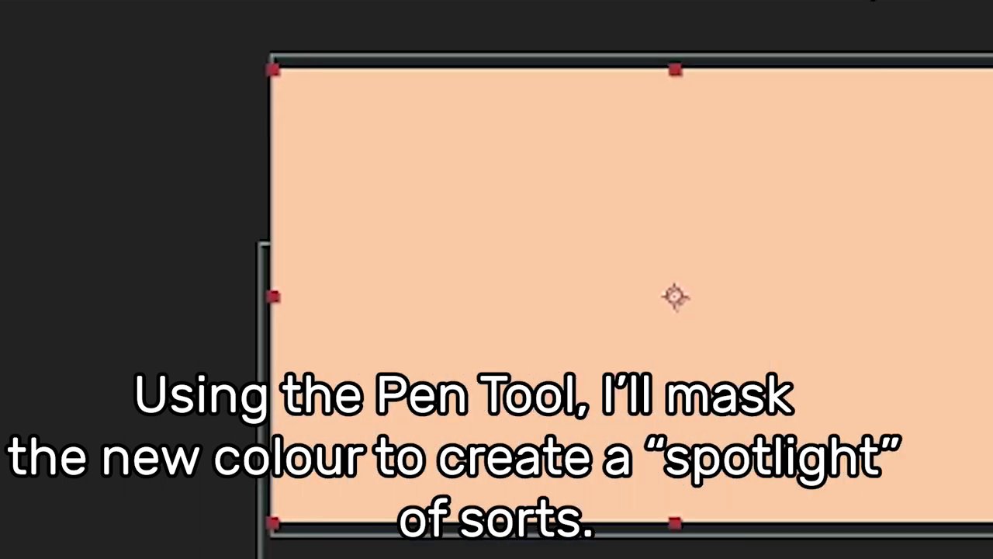
left_click_drag(0, 439, 78, 423)
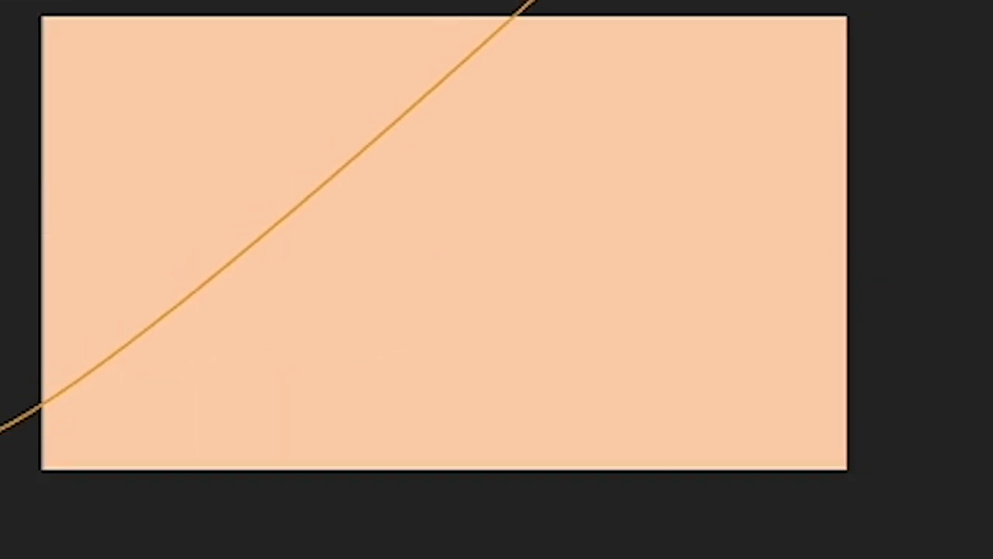
left_click(972, 528)
left_click(894, 1)
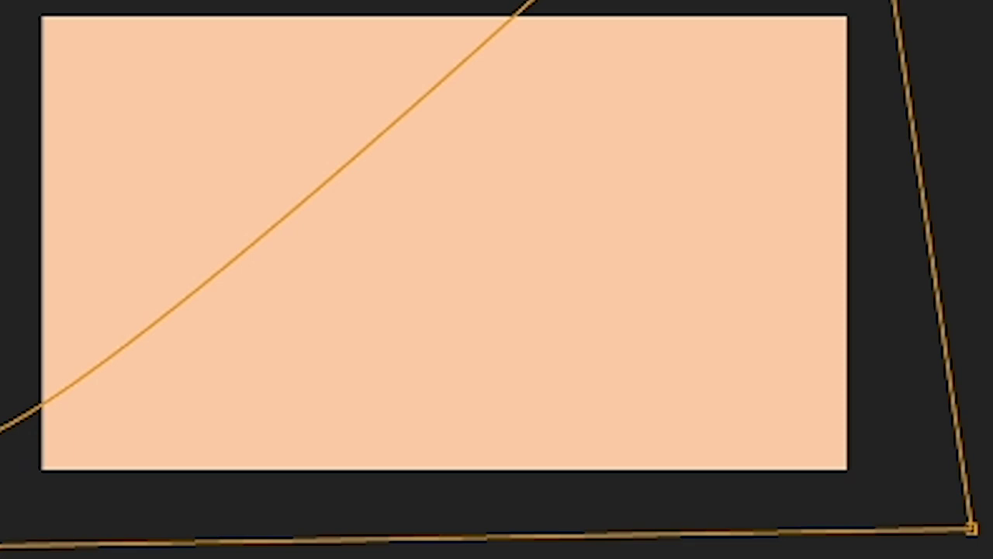
left_click(892, 1)
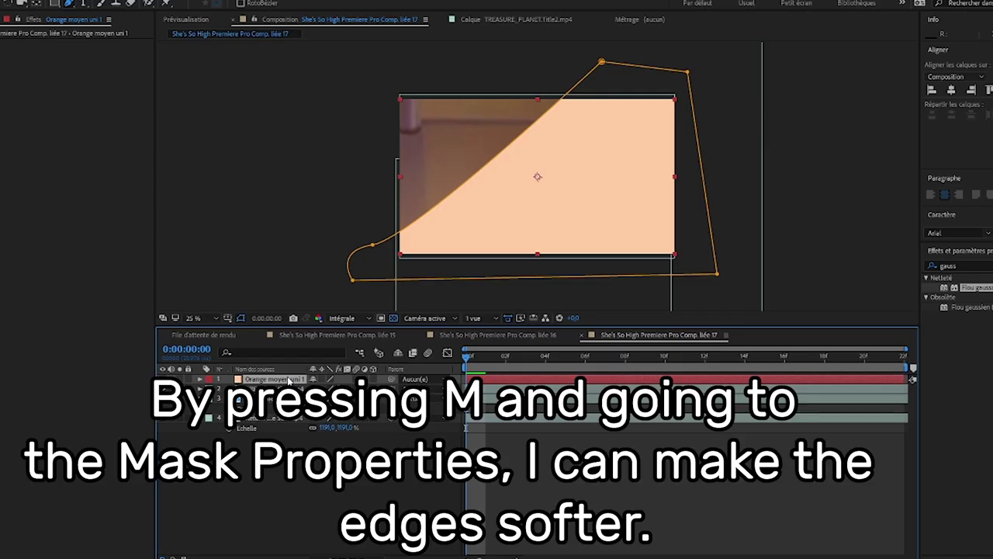
Soften the edges of the orange solid's mask by setting its feather to 124 pixels.
key("m")
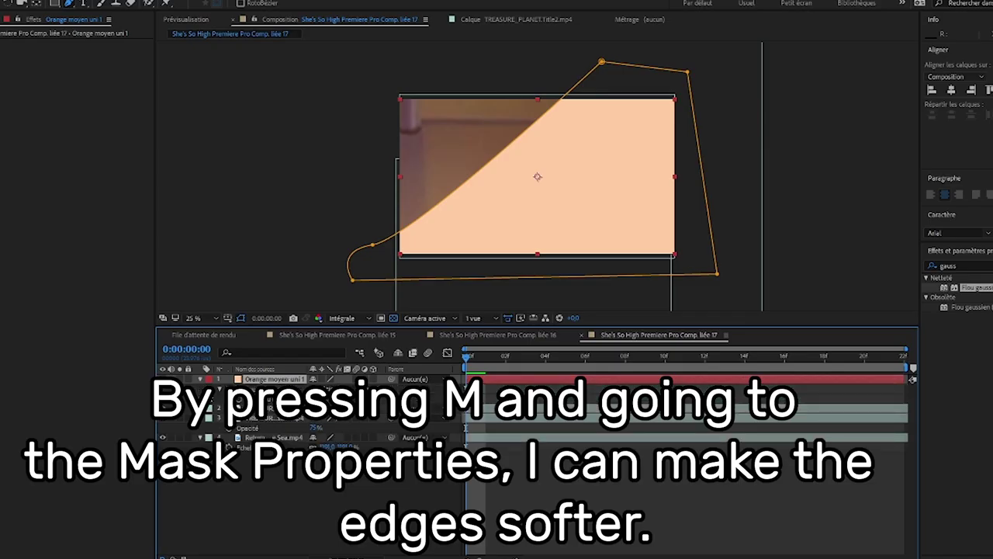
left_click(220, 390)
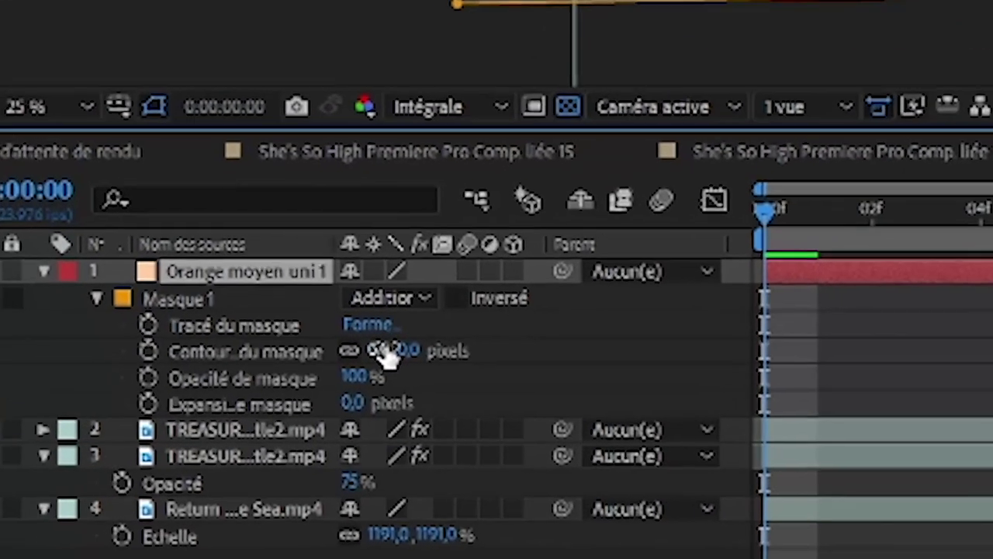
left_click_drag(366, 366, 502, 351)
left_click_drag(594, 313, 614, 311)
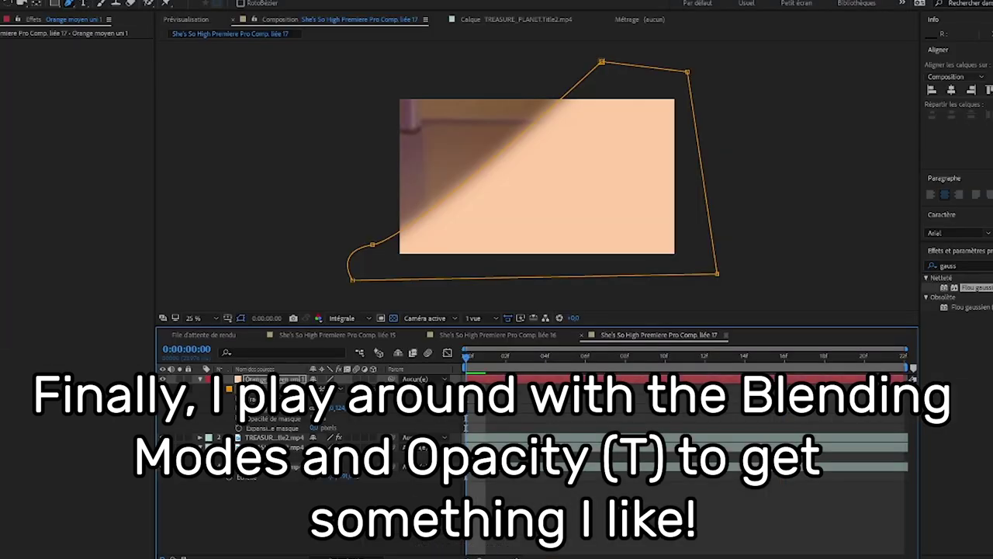
Try the Ecran and Lumière crue blending modes on the orange solid and settle on Lumière douce.
key("F4")
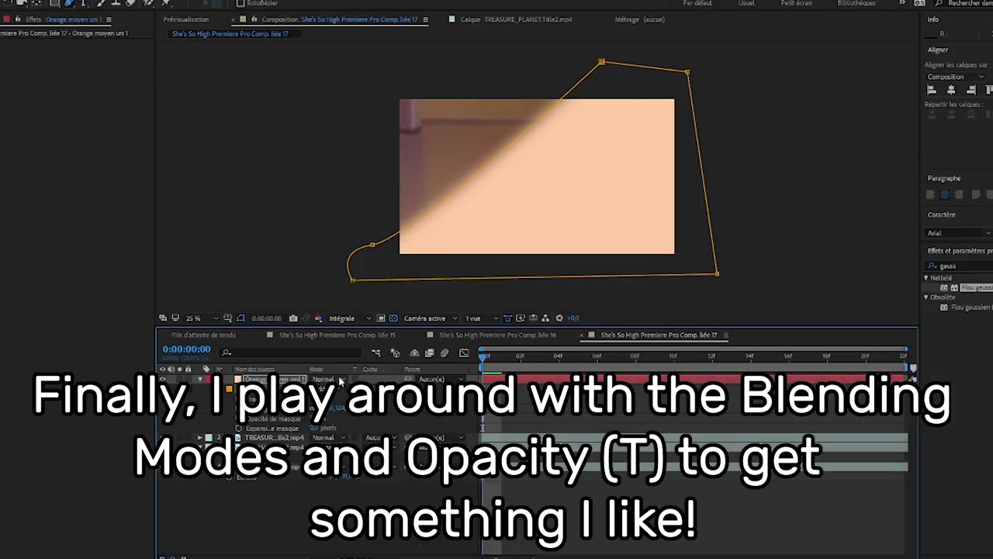
left_click(339, 380)
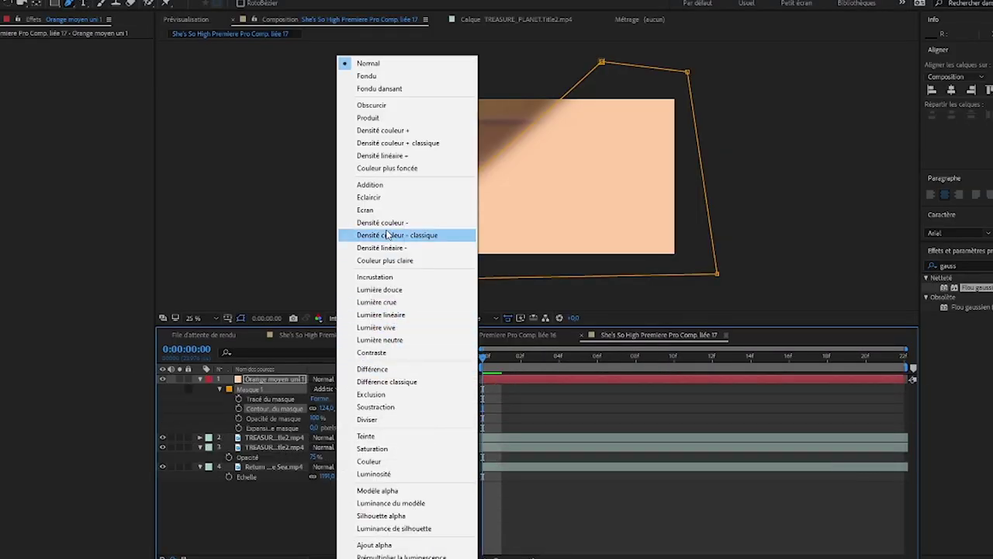
left_click(384, 211)
left_click(334, 379)
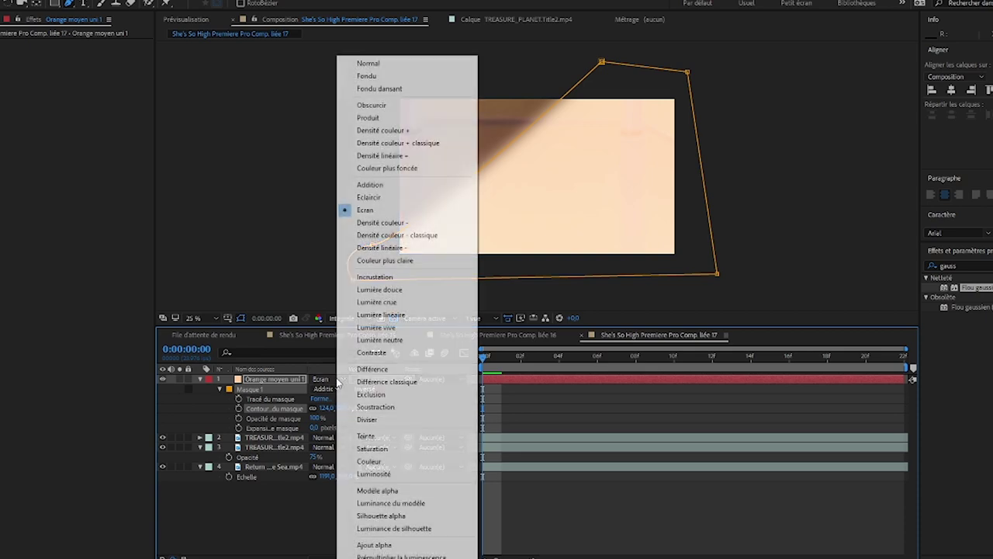
left_click(384, 302)
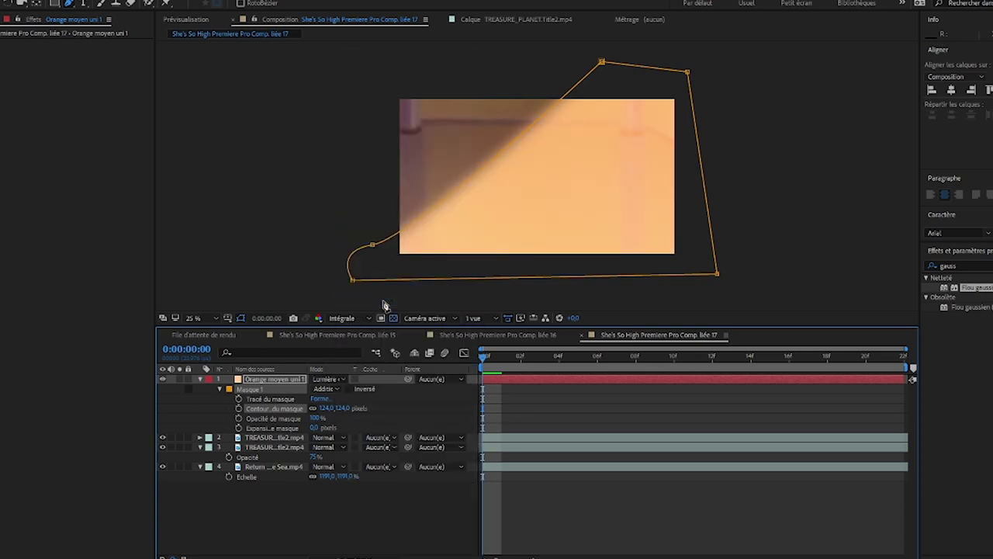
left_click(342, 378)
left_click(375, 290)
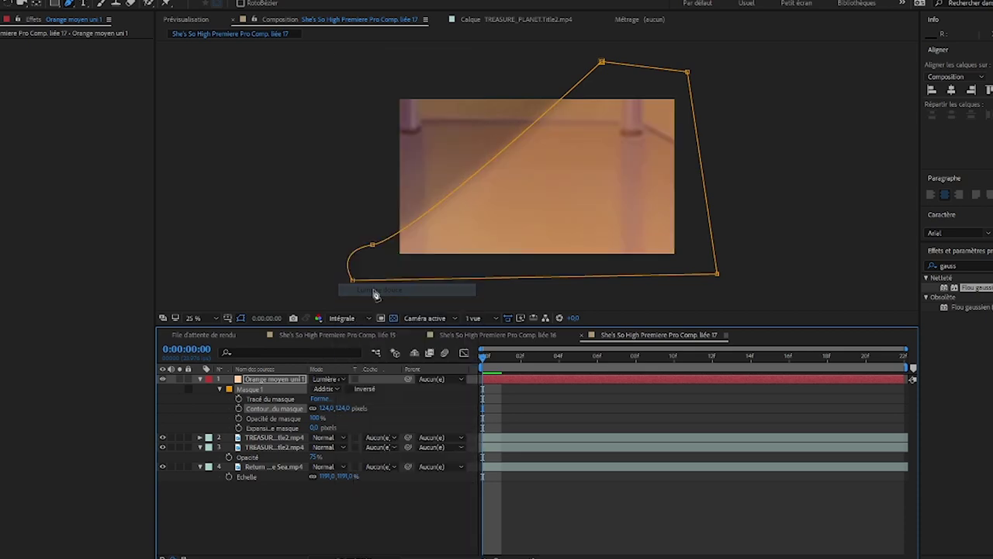
Set the orange solid's opacity to 88% and preview the spotlight composite from the first frame.
left_click(264, 383)
key("t")
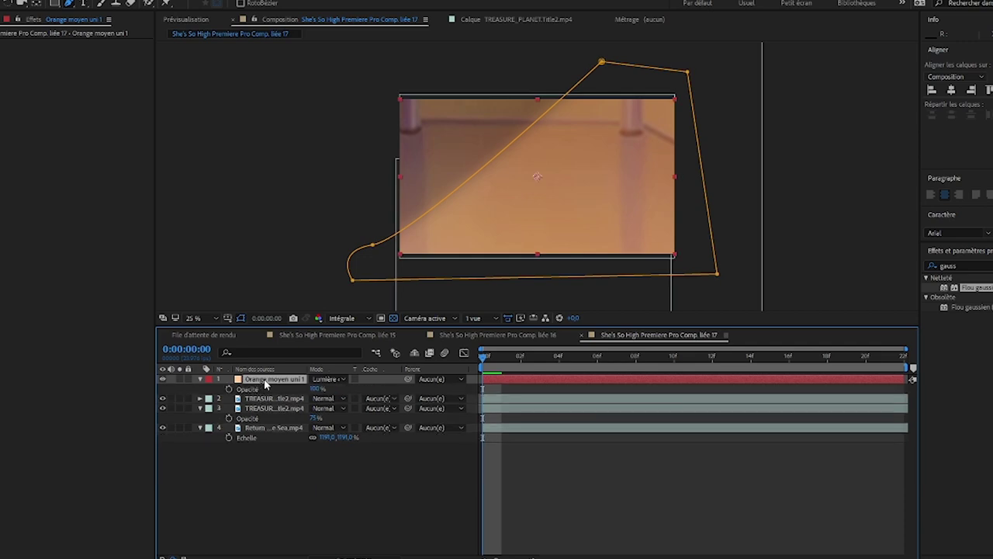
mouse_move(313, 389)
left_mouse_down()
mouse_move(289, 386)
mouse_move(304, 384)
left_mouse_up()
key("space")
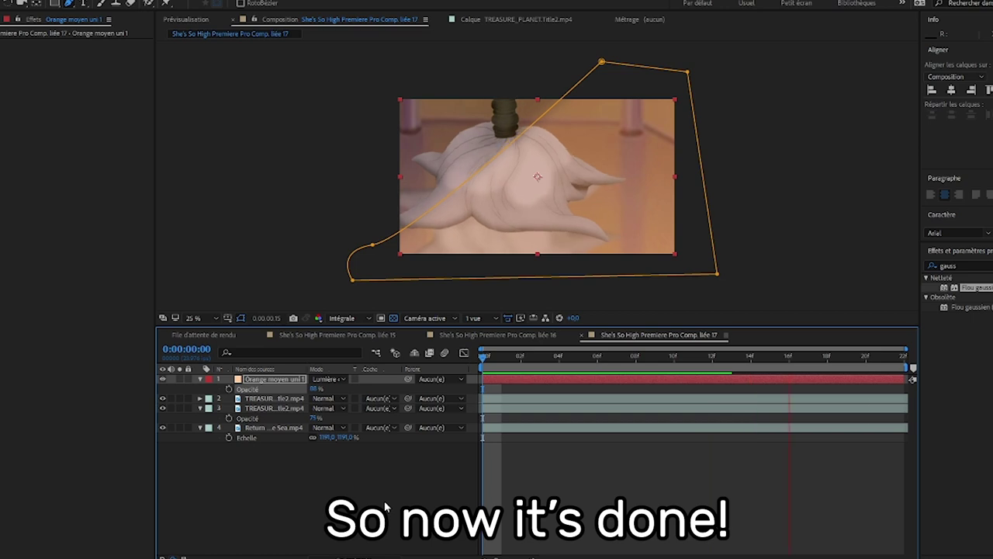
key("space")
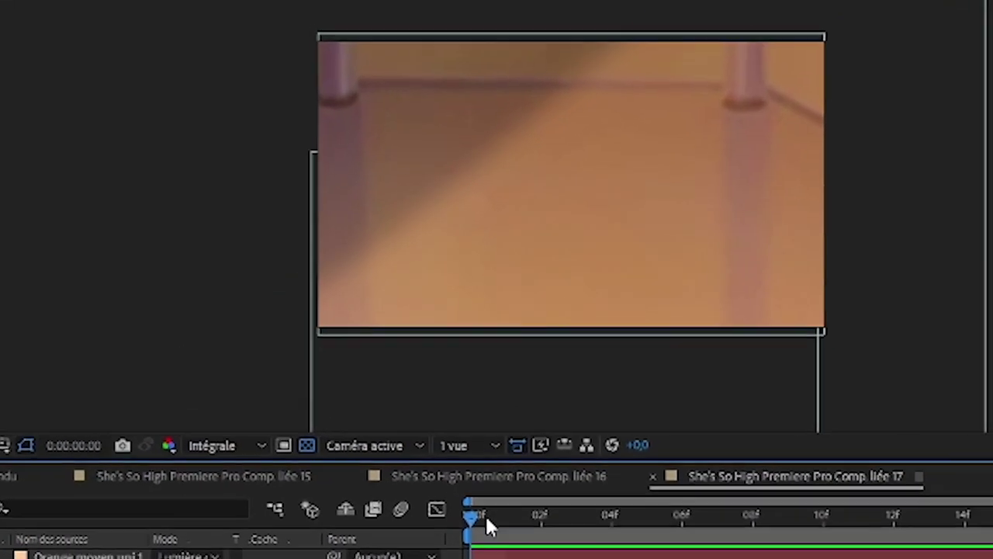
left_click_drag(485, 518, 469, 533)
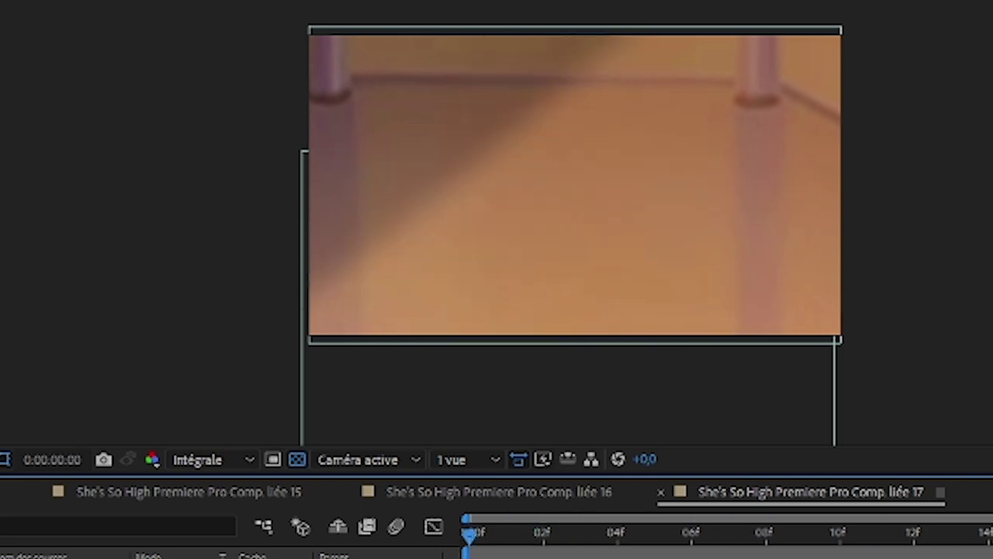
key("space")
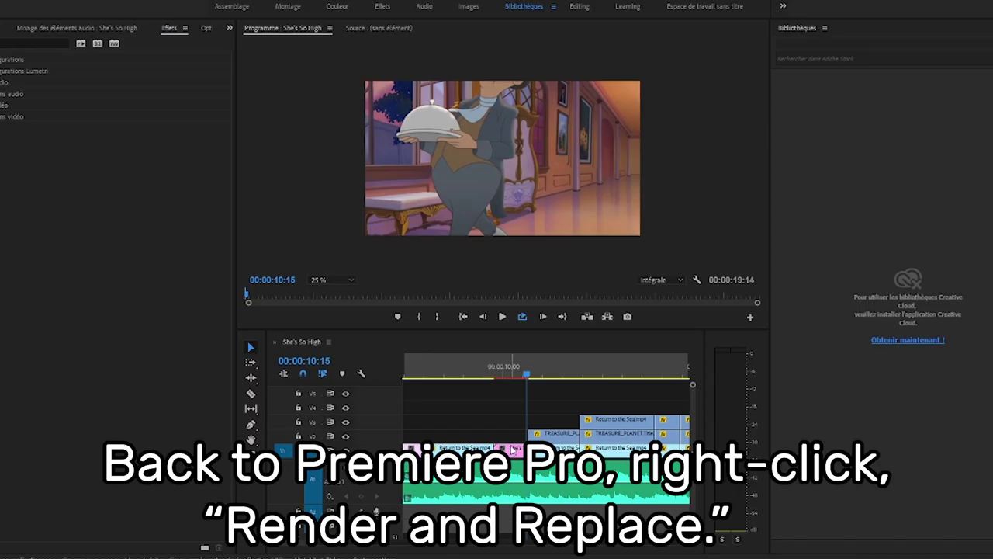
Switch to Premiere Pro and render and replace the linked mop composition as DNxHR/DNxHD MXF OP1a with 30-frame handles.
right_click(512, 449)
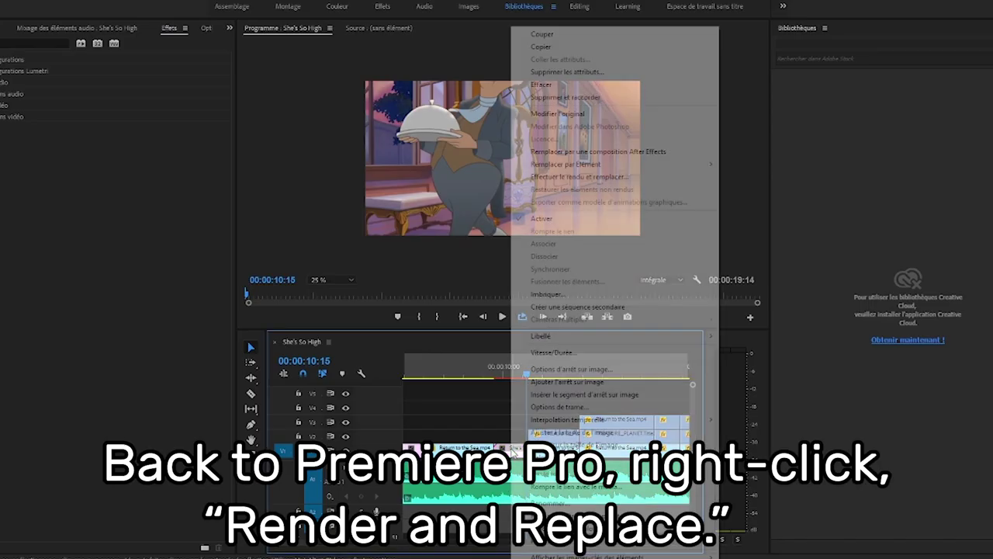
left_click(614, 178)
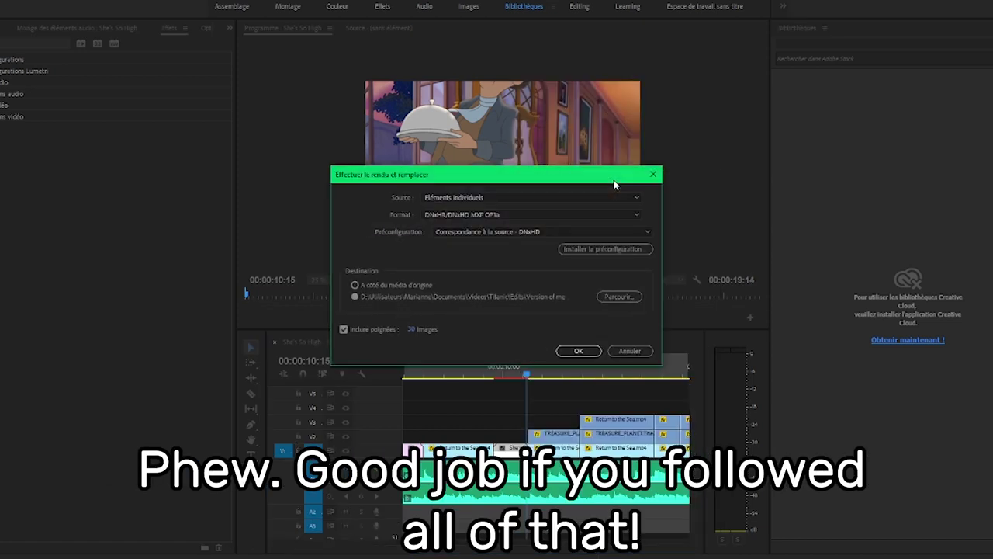
left_click(578, 351)
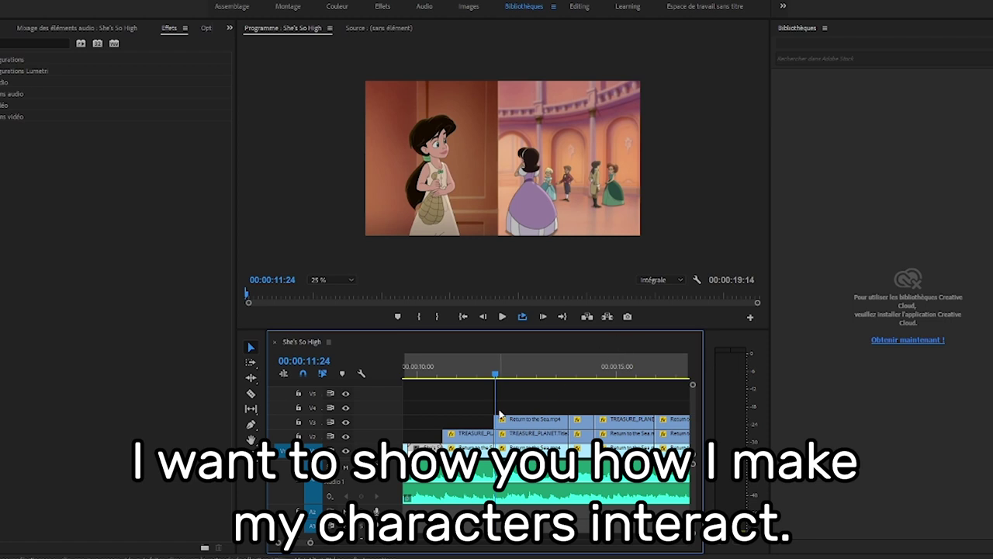
Review the character interaction scene layer by layer and put the two overlay clips back above the background clip.
left_click_drag(496, 371, 540, 373)
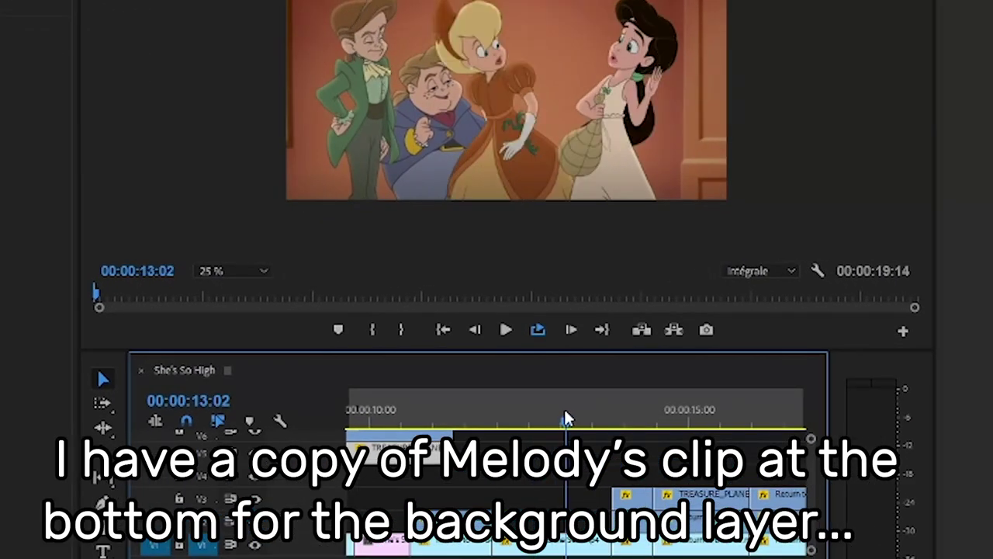
left_click_drag(565, 411, 570, 412)
left_click_drag(371, 454, 543, 528)
left_click_drag(574, 422, 604, 424)
left_click_drag(382, 436, 548, 503)
mouse_move(608, 427)
left_mouse_down()
mouse_move(494, 439)
mouse_move(596, 425)
left_mouse_up()
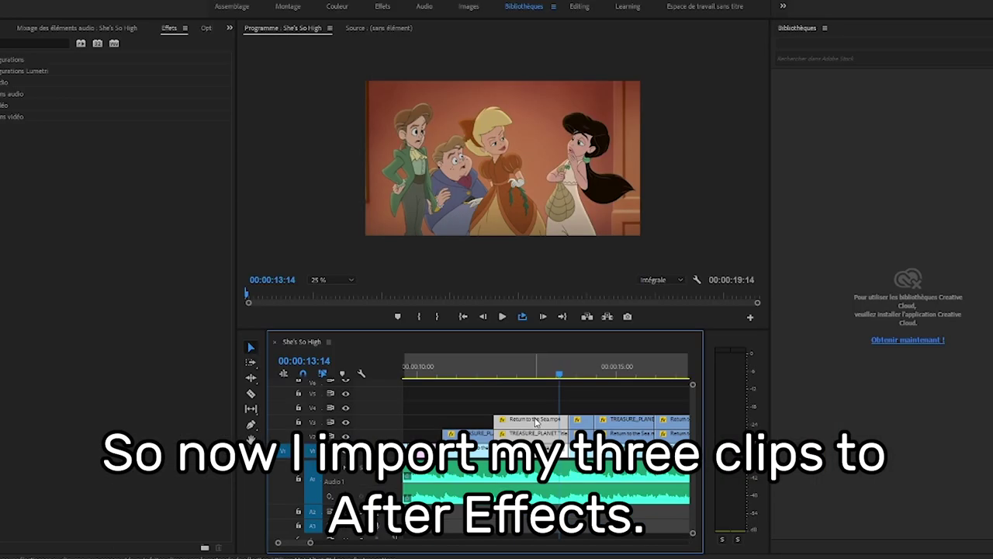
Replace the scene's three stacked clips with an After Effects composition and switch to After Effects.
right_click(552, 496)
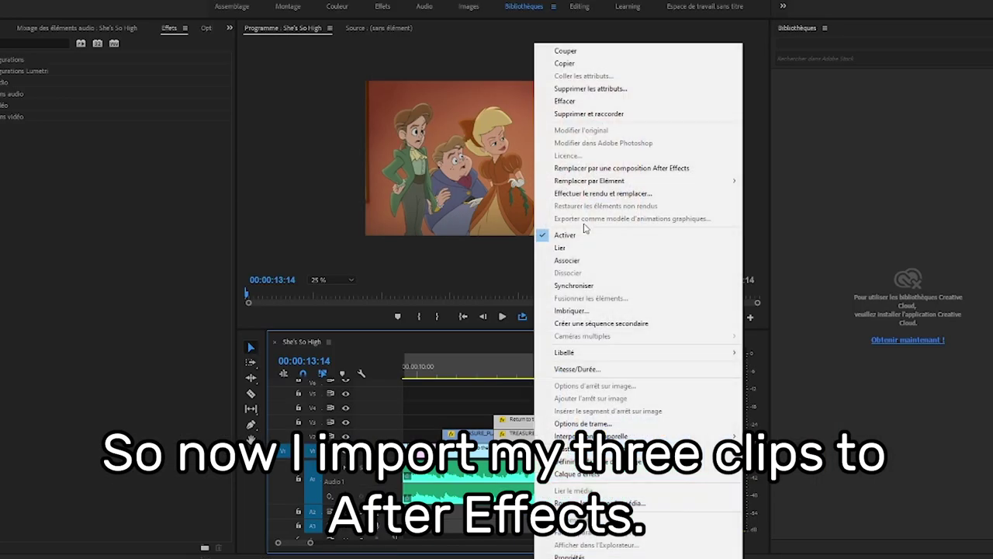
left_click(594, 168)
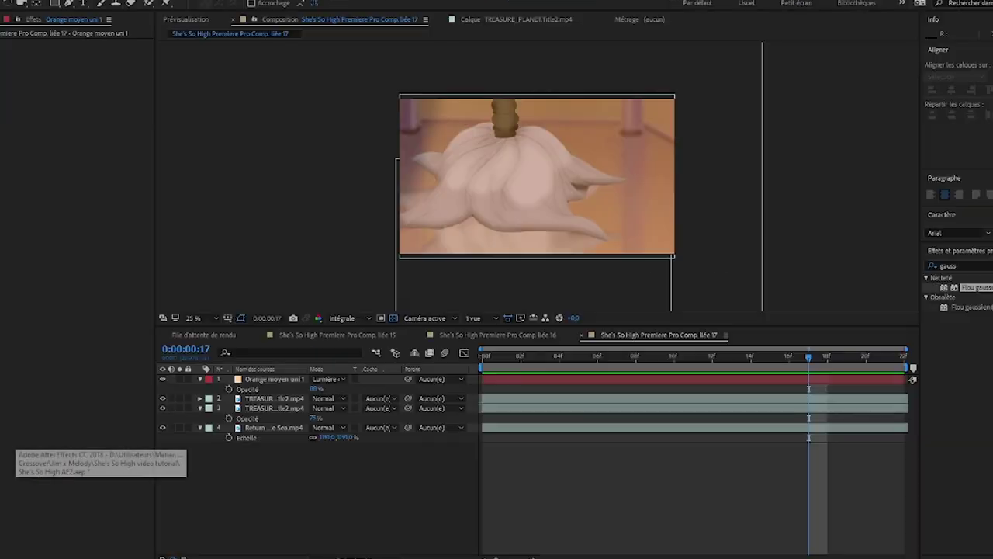
left_click(101, 518)
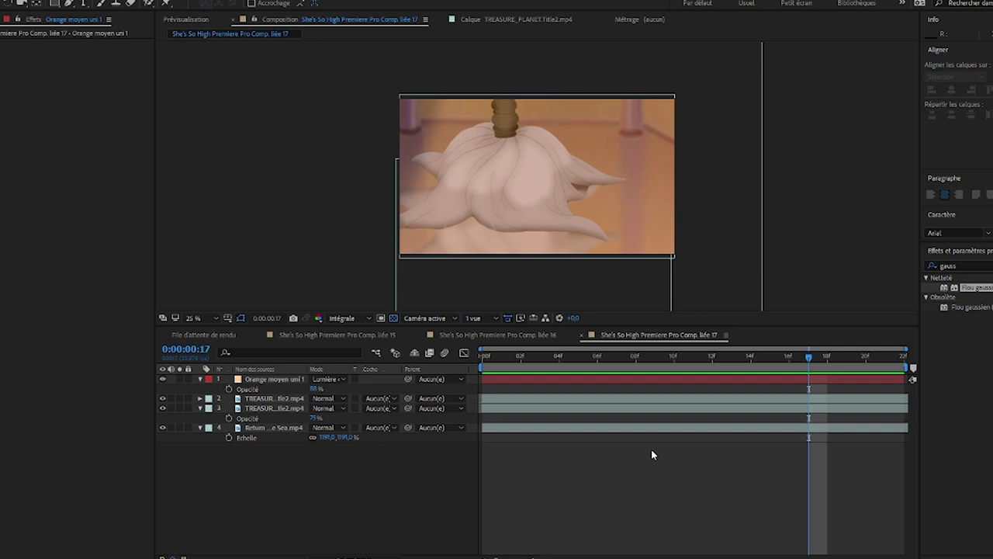
Open the top Return to the Sea layer and paint a Roto Brush foreground stroke over Melody's hair and body.
left_click(295, 378)
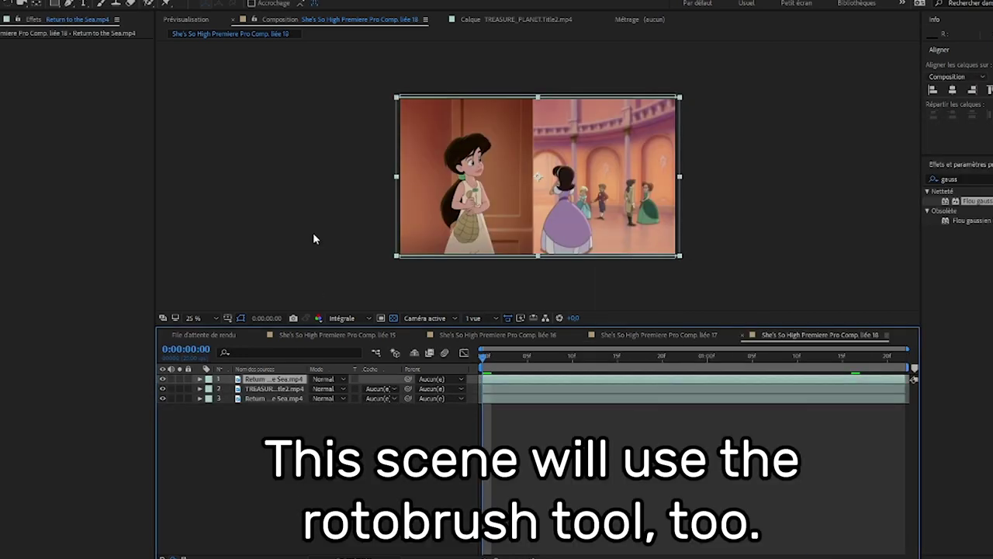
left_click(148, 4)
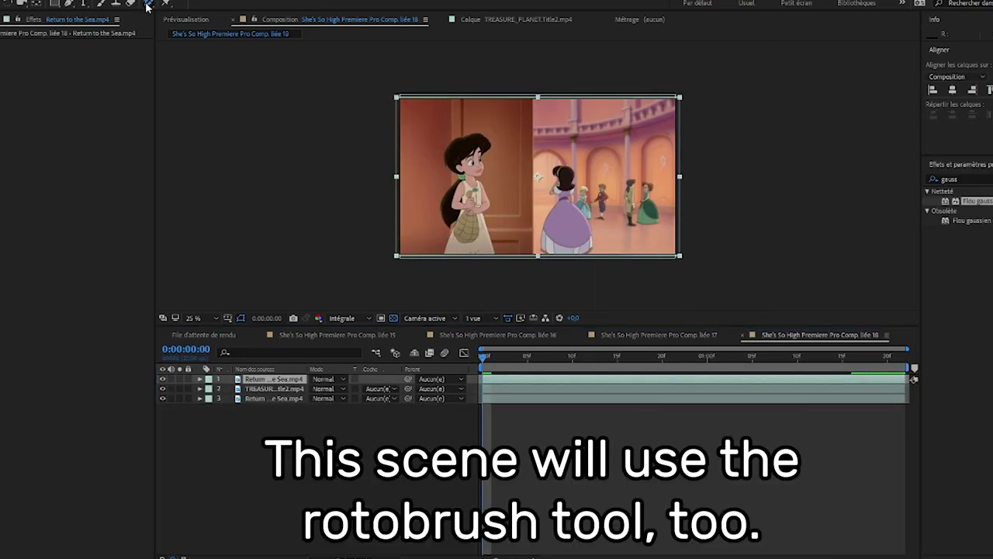
double_click(294, 380)
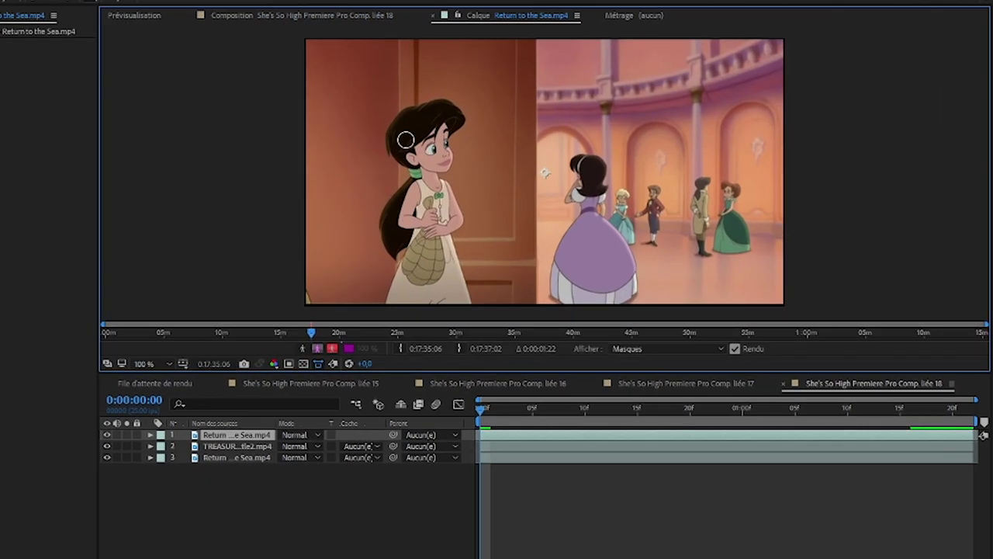
left_click_drag(418, 134, 438, 252)
left_click_drag(161, 284, 332, 284)
left_click_drag(918, 284, 344, 284)
left_click_drag(497, 299, 515, 298)
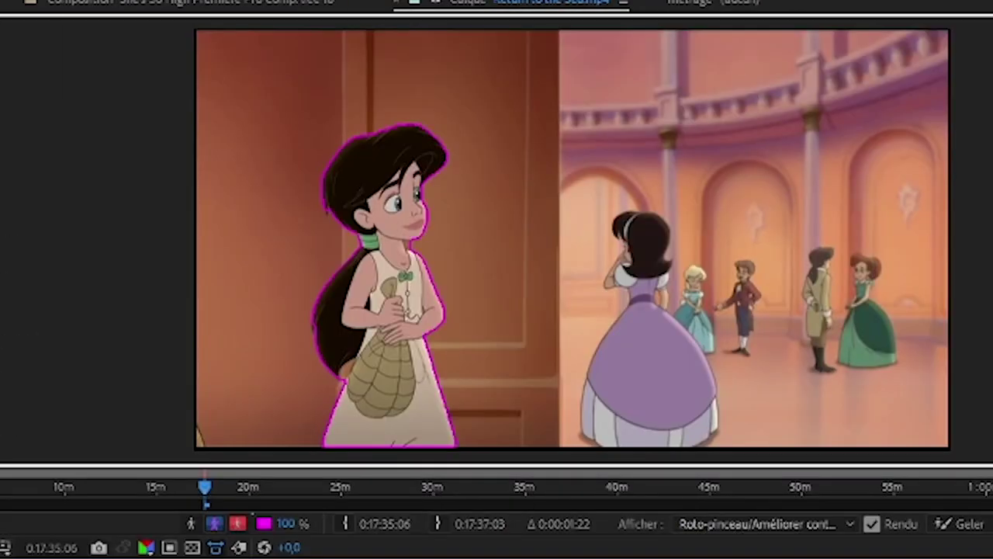
Exclude the background gap between Melody's hair and her shell-patterned bag from the Roto Brush selection.
scroll(740, 495, "up", 3)
scroll(780, 337, "up", 4)
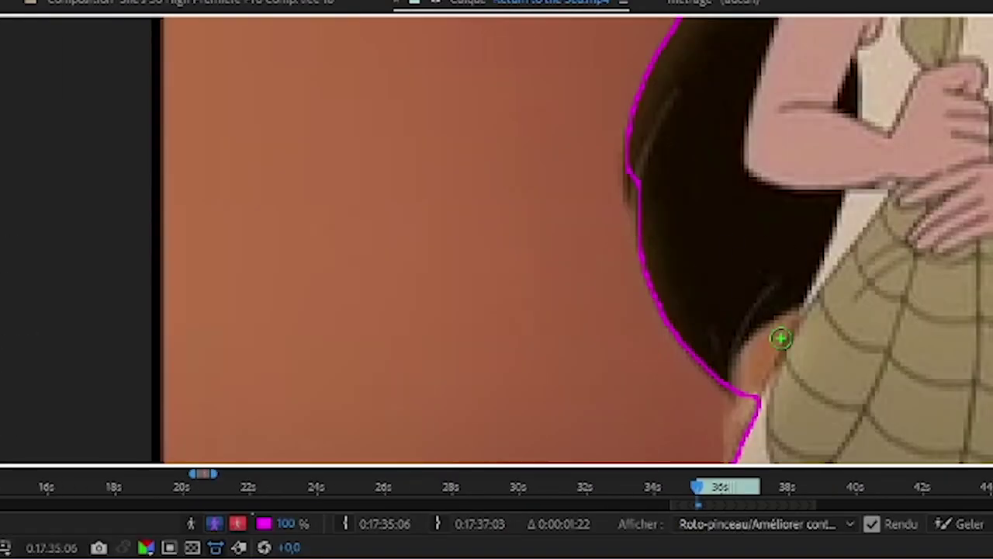
left_click_drag(780, 338, 749, 388)
scroll(765, 372, "down", 1)
scroll(639, 113, "down", 1)
scroll(583, 334, "up", 2)
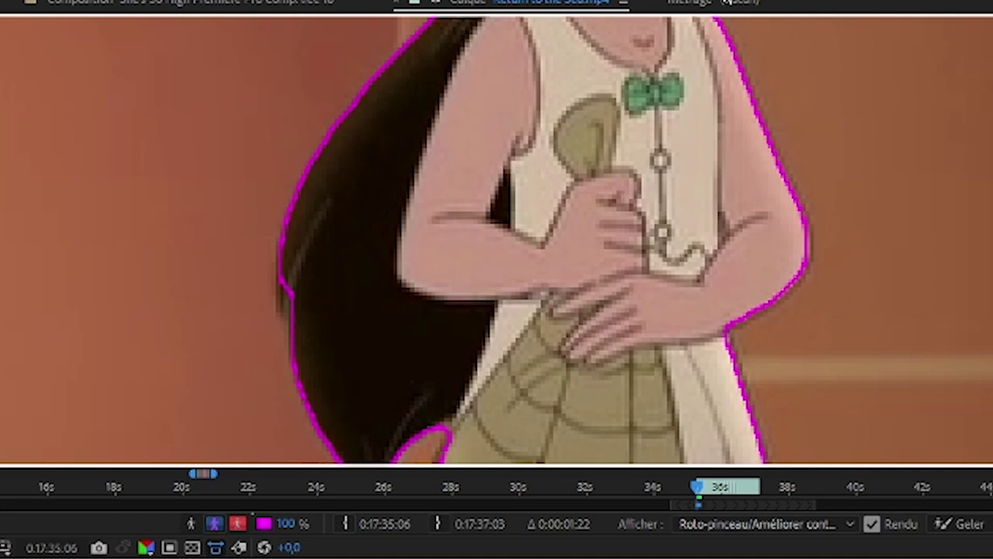
Propagate Melody's Roto Brush outline frame by frame to 0:17:35:11 and check her cutout.
key("Page_Down")
key("Page_Down")
key("Page_Down")
key("Page_Down")
left_click_drag(719, 326, 716, 31)
key("Page_Down")
scroll(731, 238, "down", 1)
left_click_drag(729, 85, 782, 311)
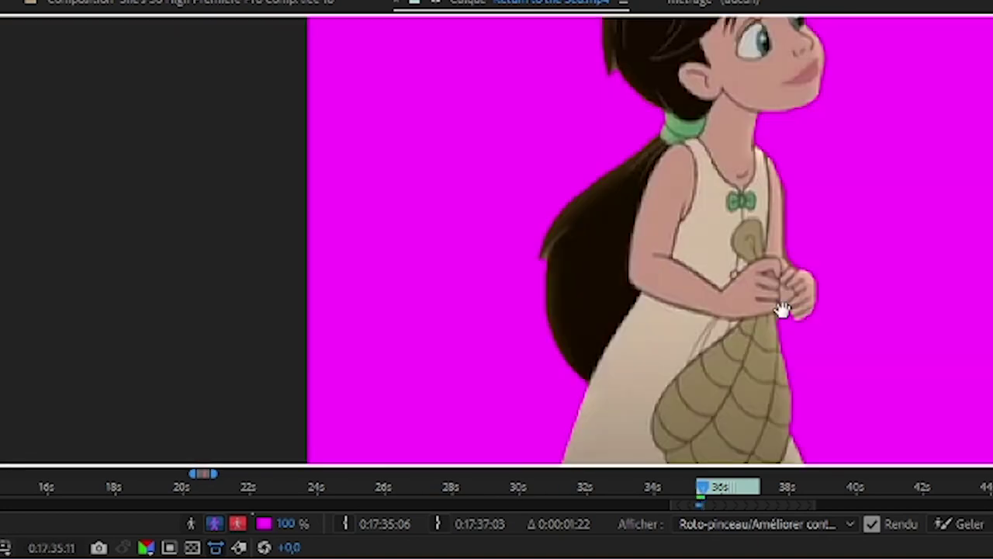
Continue Melody's Roto Brush outline to 0:17:35:15, checking the edges around her arms, dress and bag.
scroll(776, 312, "down", 1)
key("Page_Down")
scroll(907, 171, "up", 1)
left_click_drag(720, 315, 652, 248)
scroll(904, 170, "down", 1)
scroll(730, 206, "up", 2)
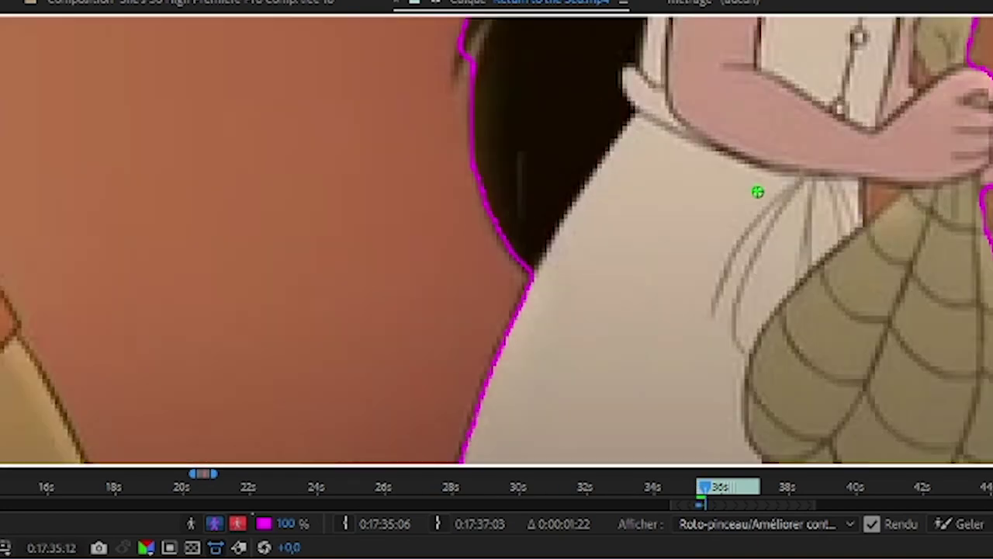
scroll(892, 193, "down", 3)
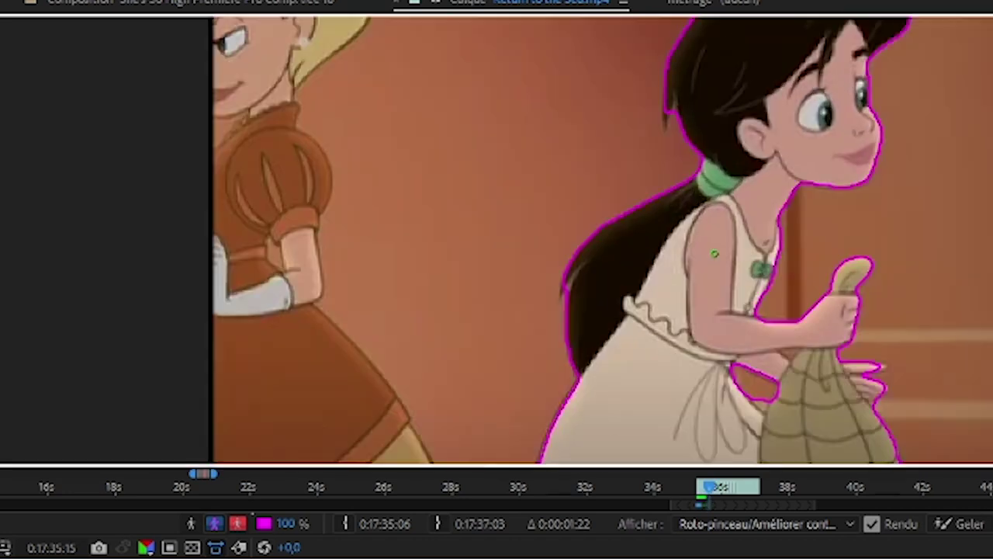
scroll(776, 365, "up", 1)
left_click_drag(776, 365, 802, 163)
scroll(620, 334, "down", 2)
key("Page_Down")
scroll(620, 273, "up", 1)
key("Page_Up")
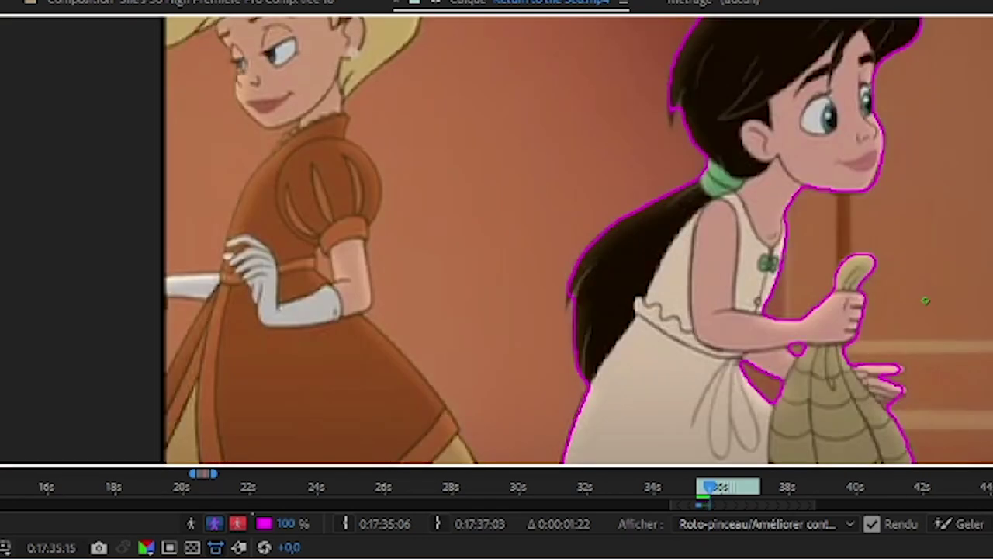
Carry Melody's Roto Brush outline on to 0:17:35:22, keeping the gap between her dress and bag excluded.
scroll(893, 279, "up", 1)
scroll(836, 234, "down", 1)
scroll(836, 235, "down", 3)
scroll(776, 231, "up", 5)
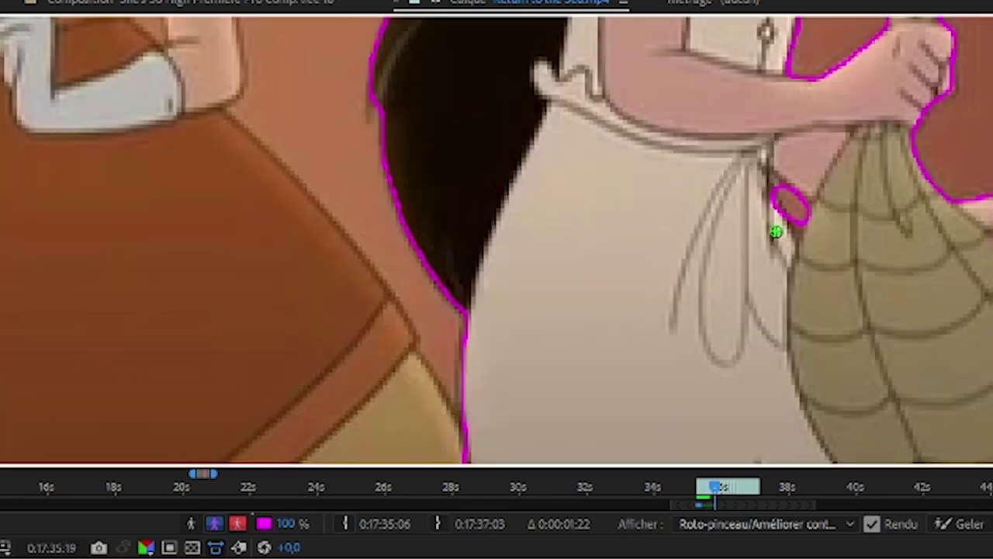
scroll(665, 295, "down", 5)
scroll(623, 250, "up", 1)
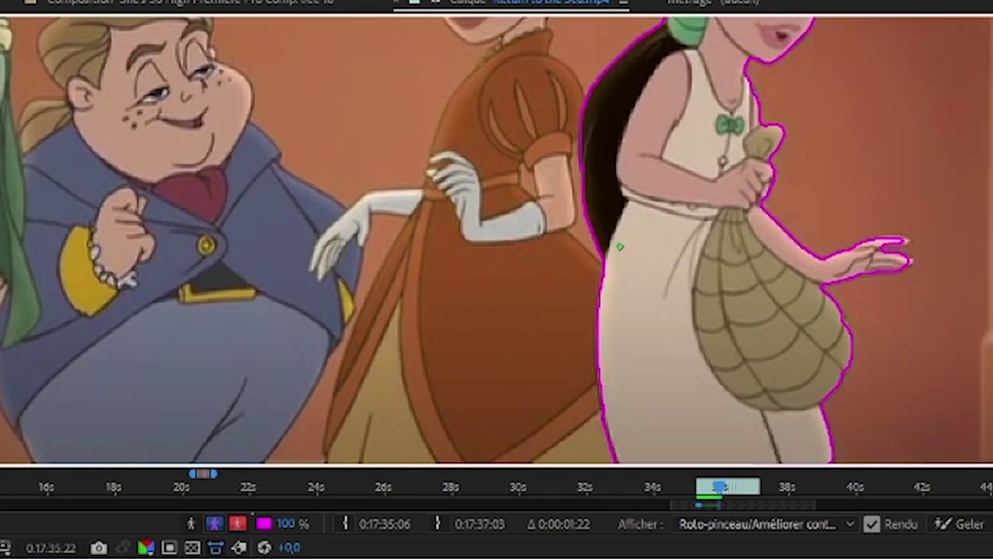
scroll(623, 251, "down", 1)
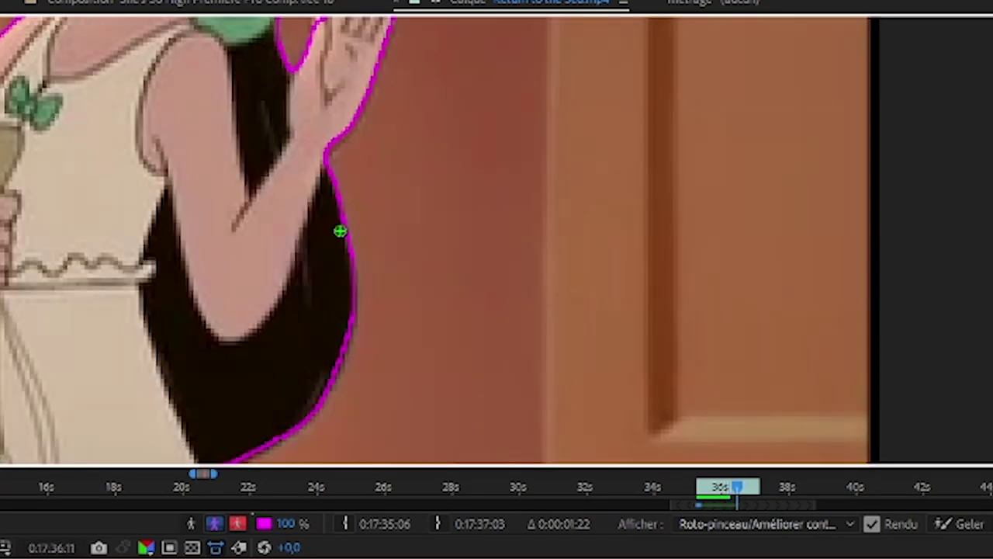
Continue Melody's Roto Brush outline frame by frame to 0:17:36:16, checking the edges around her raised arm, hair and bag.
scroll(340, 231, "down", 3)
key("Page_Down")
key("Page_Down")
scroll(457, 192, "up", 3)
key("Page_Down")
key("Page_Down")
left_click_drag(625, 344, 565, 134)
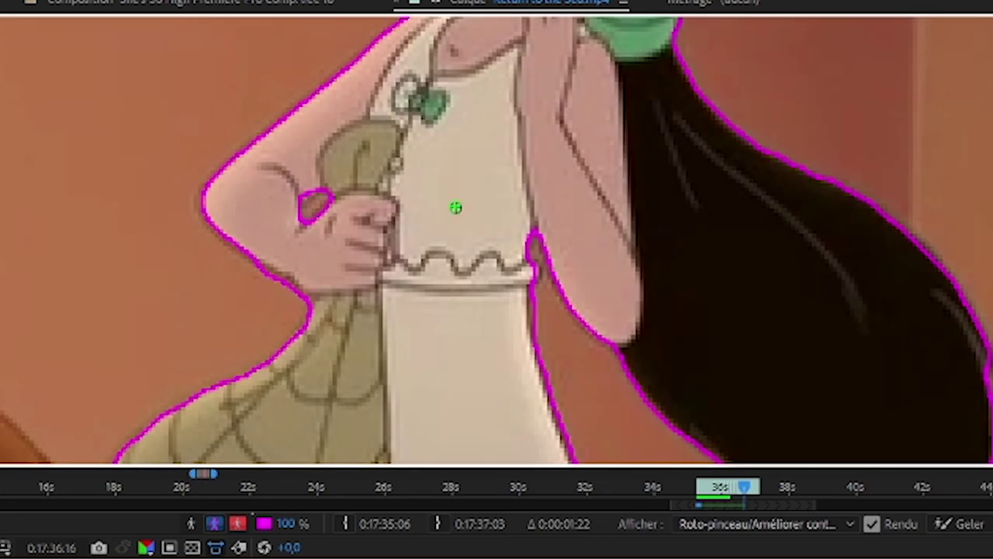
Propagate Melody's Roto Brush outline to 0:17:36:22 and check her full cutout against the solid background.
scroll(334, 188, "down", 3)
key("Page_Down")
key("Page_Down")
key("Page_Down")
key("Page_Down")
scroll(612, 233, "up", 3)
scroll(612, 232, "down", 3)
key("Page_Down")
key("Page_Down")
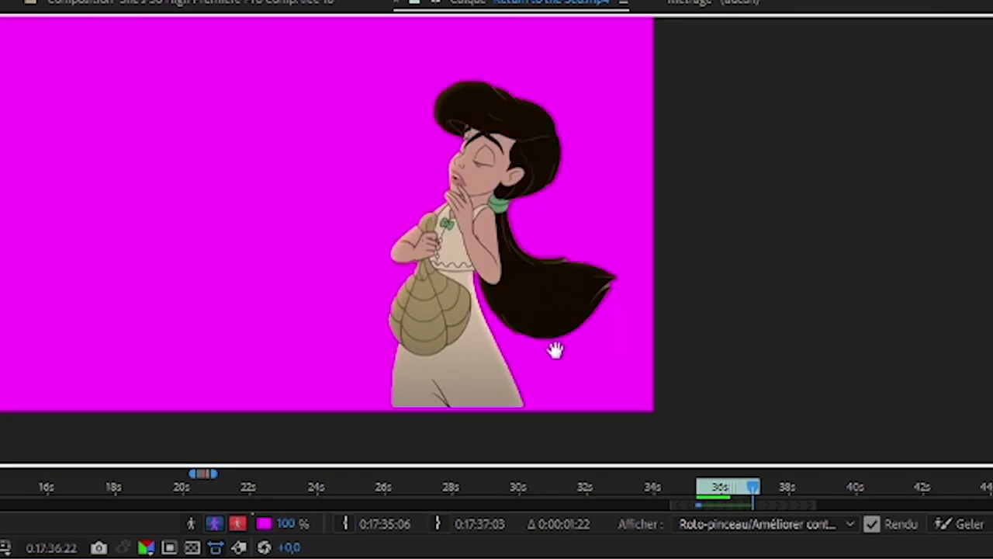
scroll(556, 350, "down", 3)
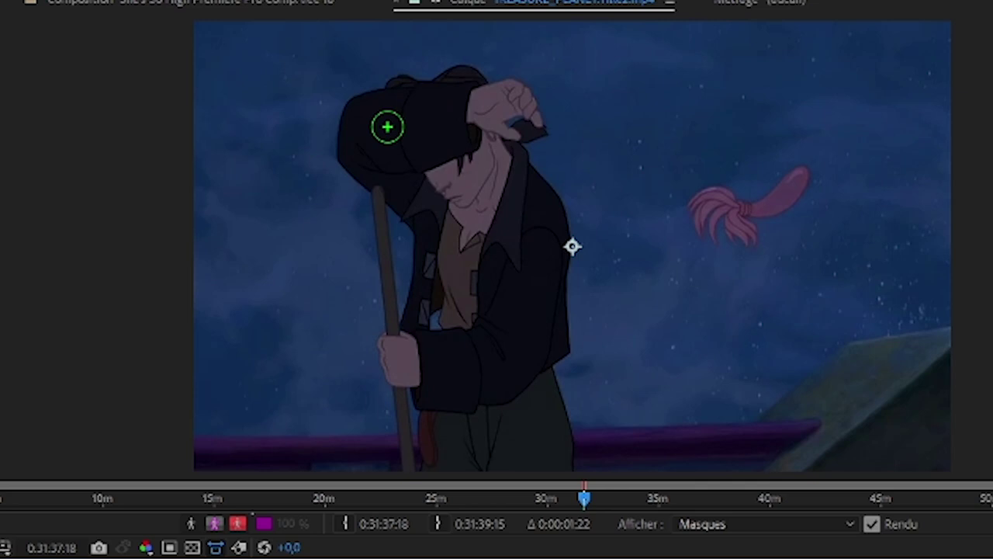
Select Jim and his staff with Roto Brush foreground strokes on the TREASURE_PLANET layer at 0:31:37:18.
left_click_drag(387, 126, 457, 349)
mouse_move(409, 355)
left_mouse_down()
mouse_move(419, 357)
mouse_move(481, 191)
mouse_move(699, 419)
left_mouse_up()
scroll(419, 357, "up", 2)
left_click_drag(474, 365, 489, 468)
scroll(575, 322, "down", 1)
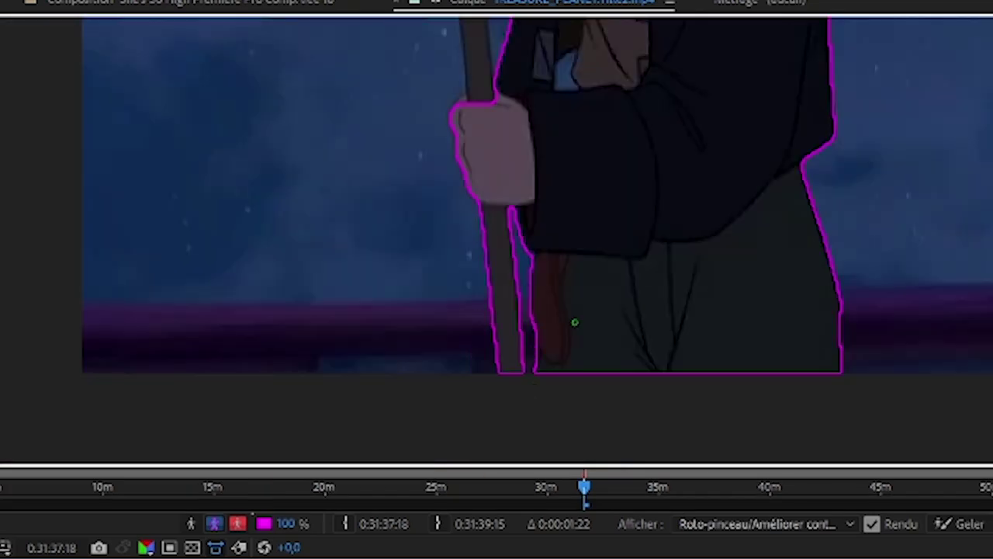
Refine Jim's Roto Brush selection around his staff, coat and legs, and check his cutout.
left_click_drag(566, 67, 556, 307)
left_click_drag(435, 94, 463, 318)
scroll(574, 243, "down", 1)
scroll(609, 39, "up", 2)
left_click_drag(718, 270, 776, 239)
scroll(541, 81, "down", 2)
key("alt+6")
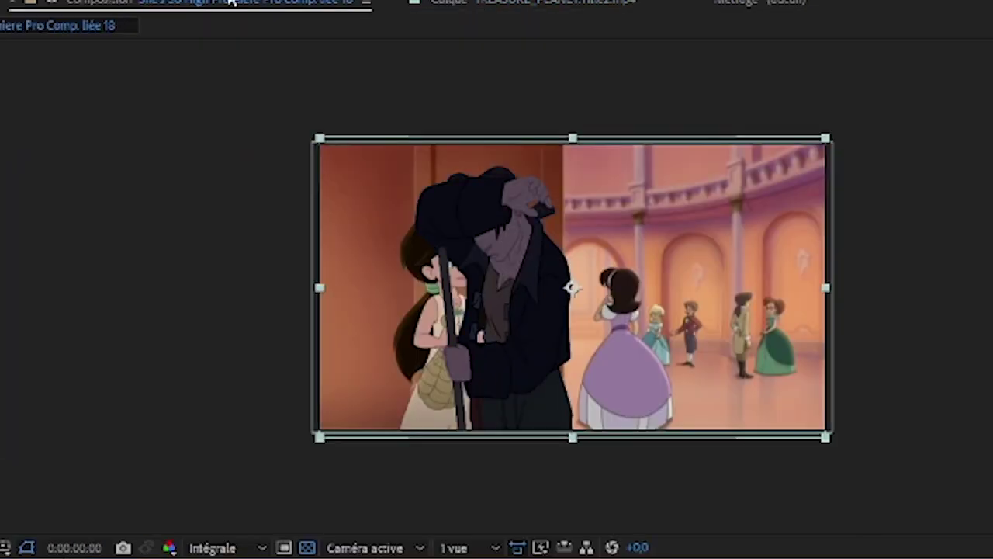
Propagate Jim's Roto Brush outline to 0:31:37:22, excluding the background gap between his staff and coat.
left_click(496, 17)
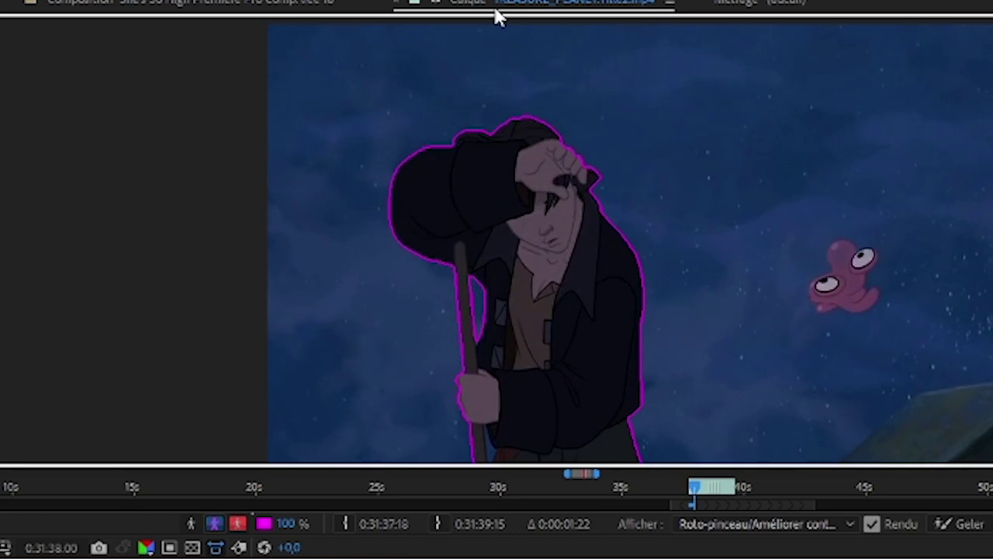
key("space")
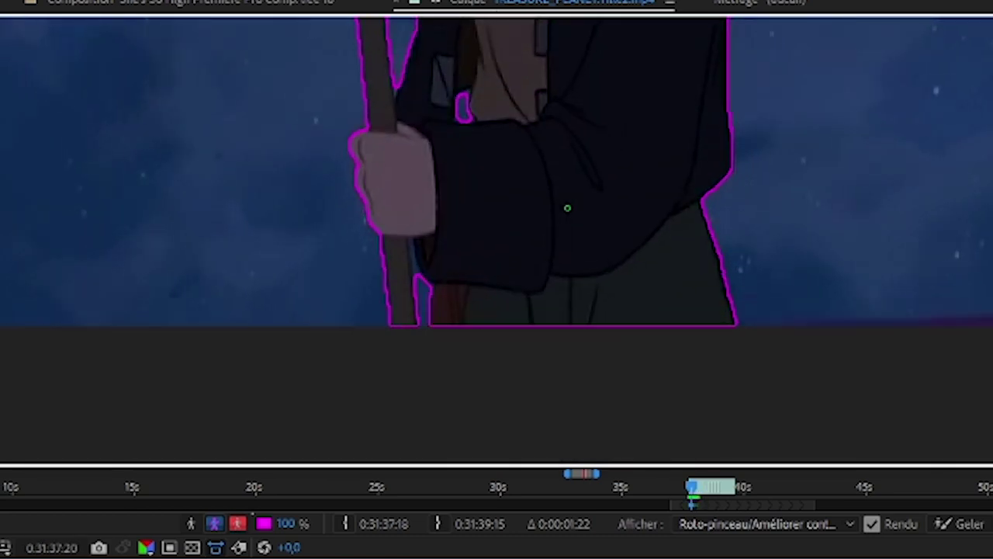
scroll(375, 333, "up", 1)
key("Page_Down")
key("Page_Down")
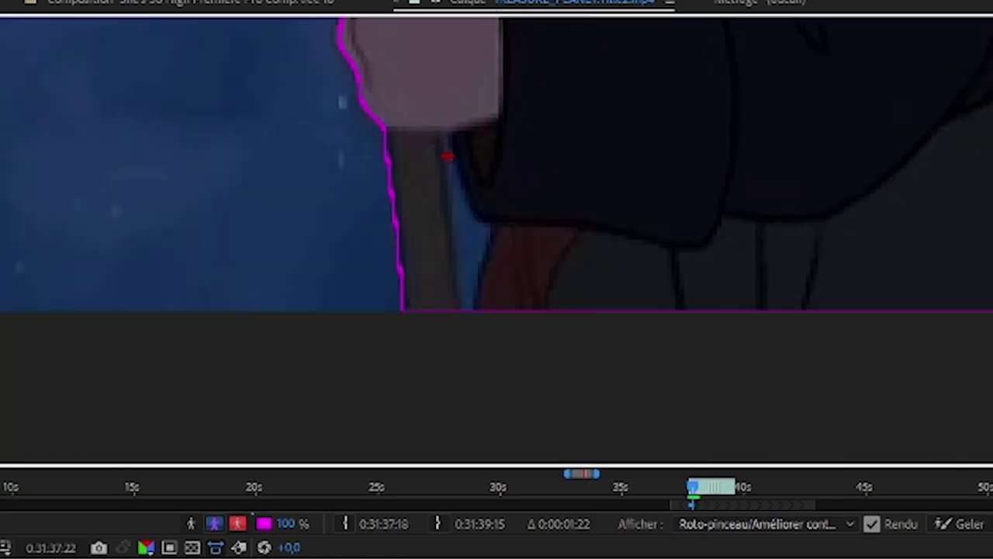
scroll(543, 193, "down", 4)
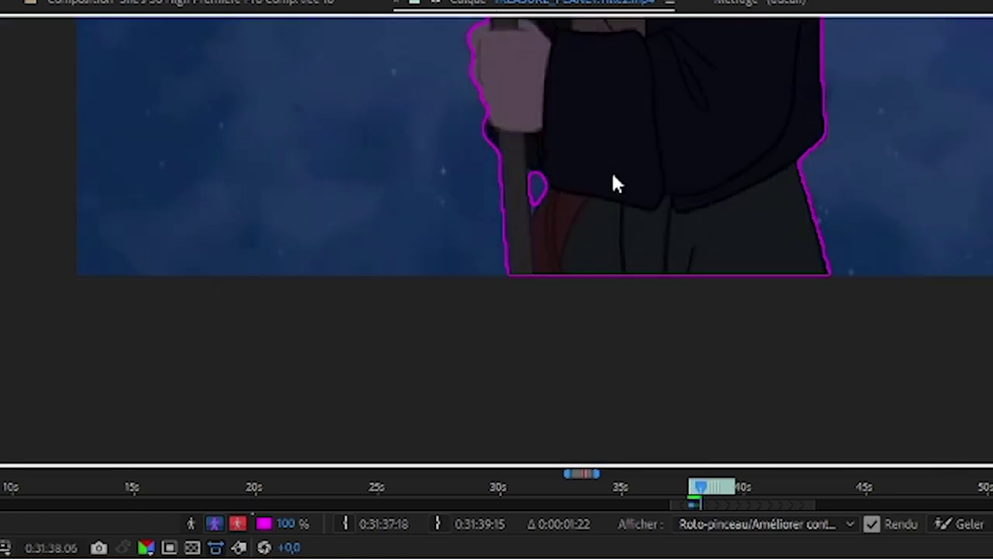
Carry Jim's Roto Brush outline on to 0:31:38:16, checking his hair and the small gaps between staff, coat and sash.
scroll(485, 211, "up", 5)
scroll(620, 244, "down", 3)
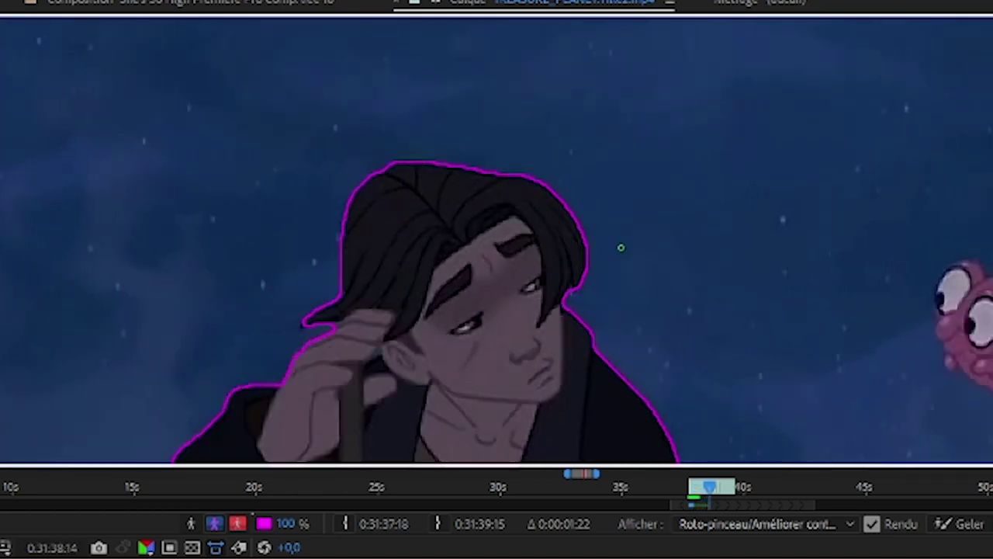
scroll(543, 225, "down", 2)
scroll(528, 216, "up", 6)
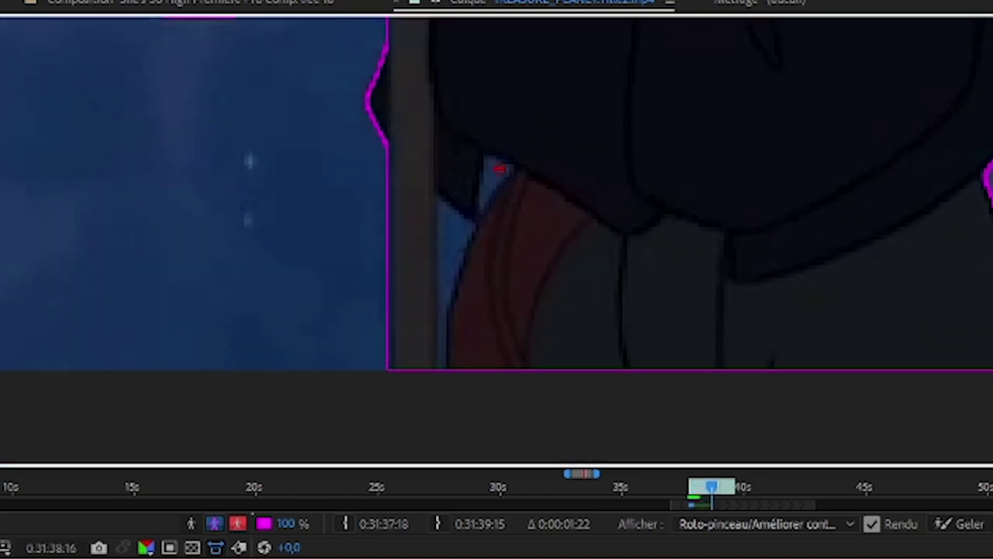
scroll(547, 279, "down", 4)
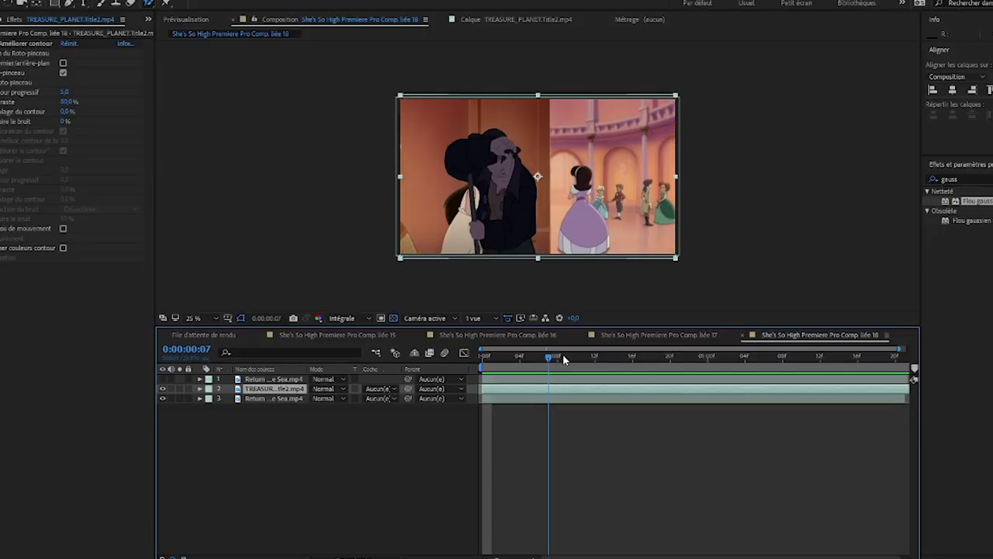
Create a Position keyframe on Jim's layer at 0:00:00:18 and shift him horizontally so he stands right beside Melody.
left_click_drag(563, 353, 652, 356)
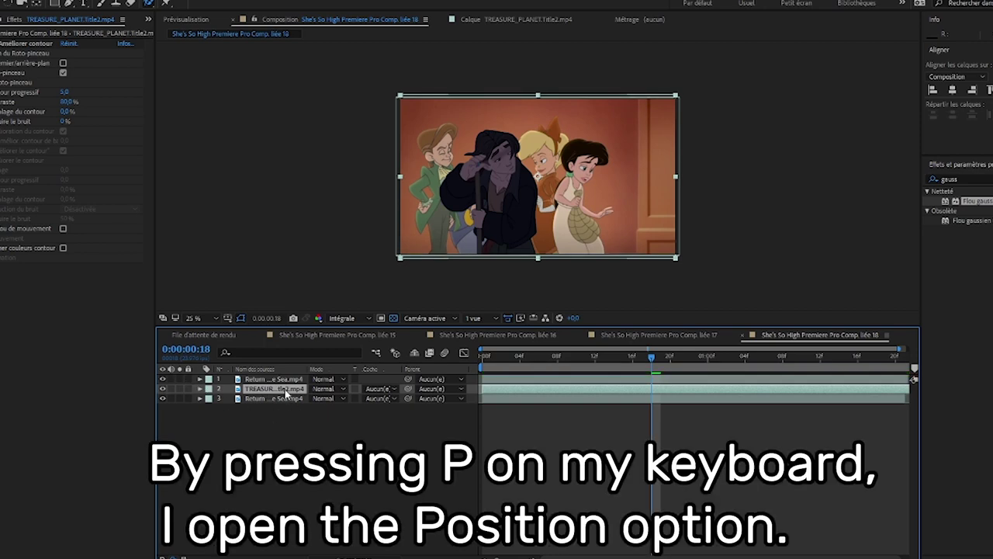
key("p")
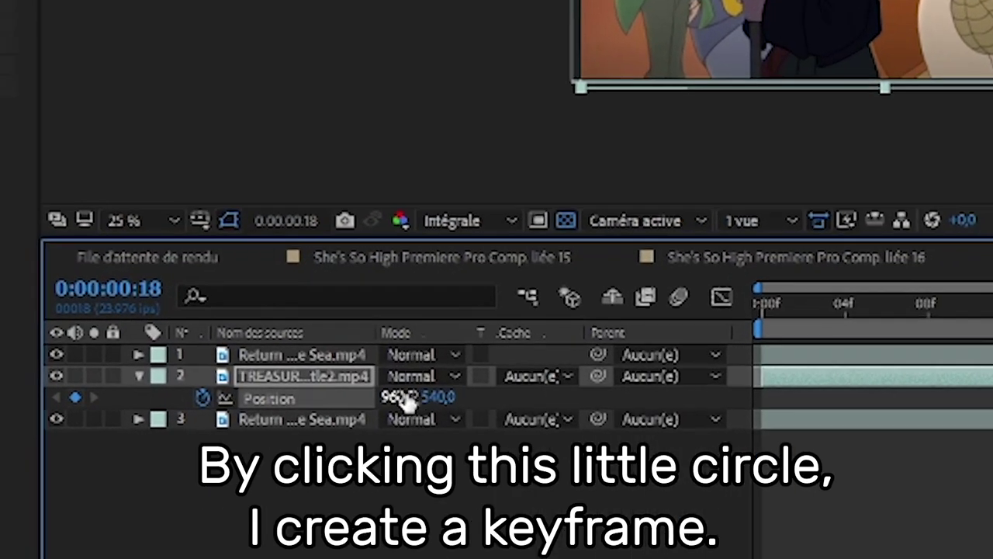
left_click_drag(318, 397, 367, 391)
left_click_drag(659, 371, 785, 370)
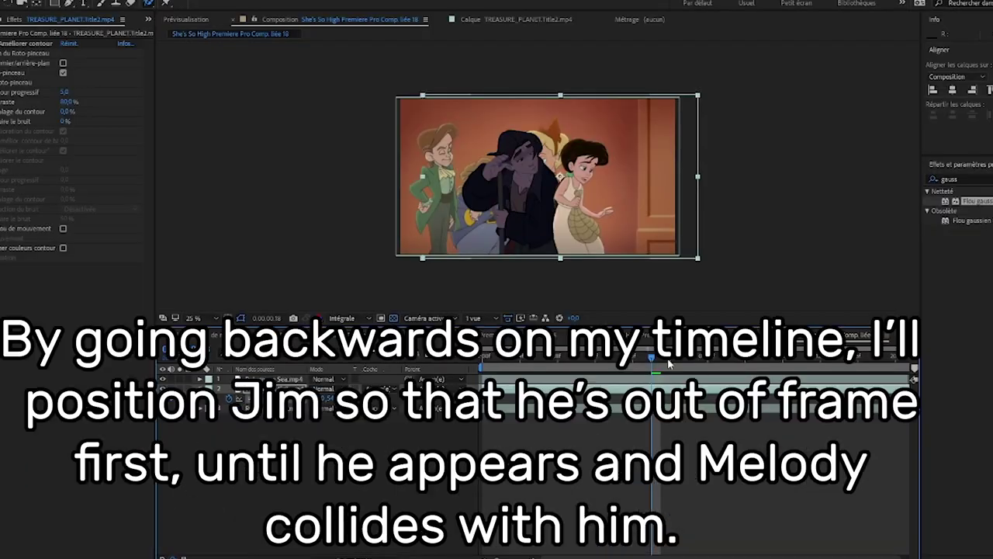
Keyframe Jim's horizontal position at 0:00:00:10 so he stands behind Melody near the frame's left edge.
left_click_drag(655, 358, 576, 394)
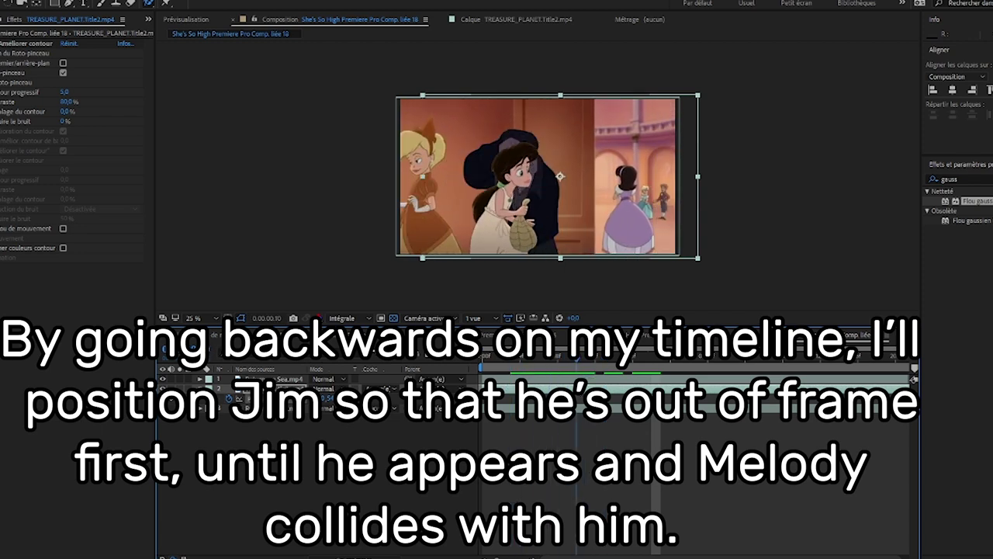
left_click_drag(325, 400, 56, 420)
left_click_drag(317, 398, 238, 398)
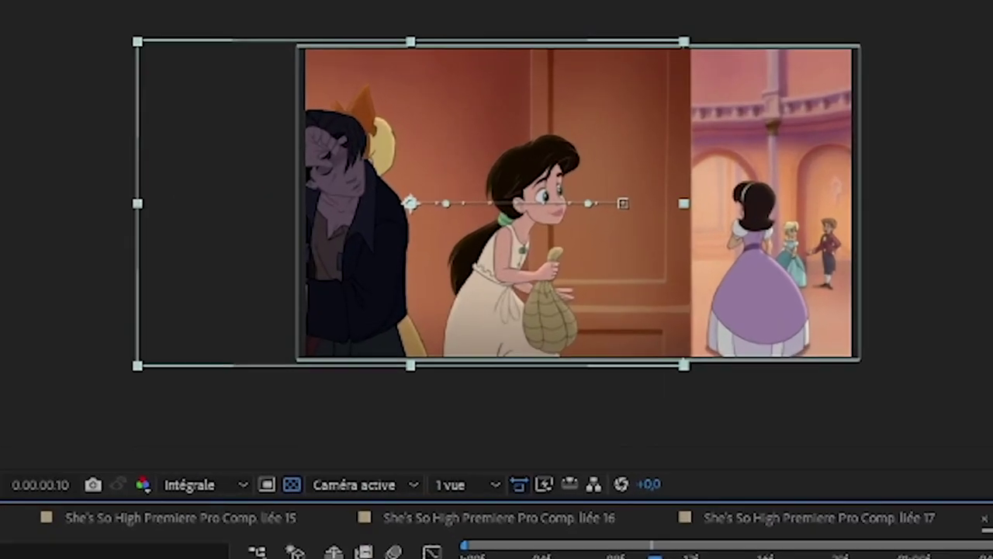
Adjust Jim's horizontal position with keyframes at 0:00:00:14 and 0:00:00:17 to follow the camera movement.
left_click_drag(577, 359, 615, 359)
left_click_drag(238, 557, 256, 558)
left_click_drag(616, 558, 645, 558)
left_click_drag(237, 558, 248, 558)
left_click_drag(645, 557, 528, 558)
Step through Jim's movement and keyframe him mostly out of frame at 0:00:00:07.
key("Page_Down")
key("Page_Down")
key("Page_Down")
key("Page_Down")
key("Page_Down")
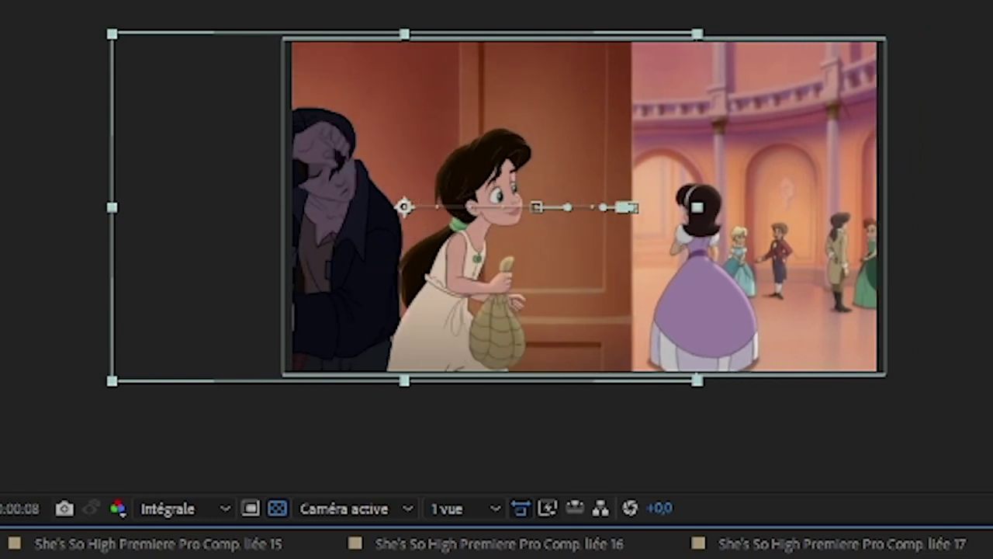
key("Page_Up")
key("Page_Down")
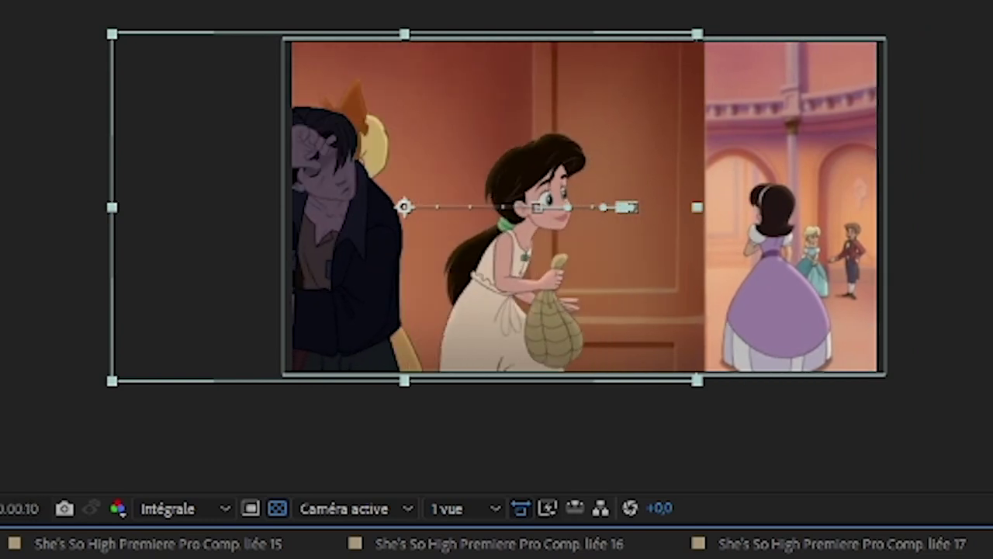
key("Page_Up")
key("Page_Up")
key("Page_Up")
left_click_drag(241, 558, 153, 558)
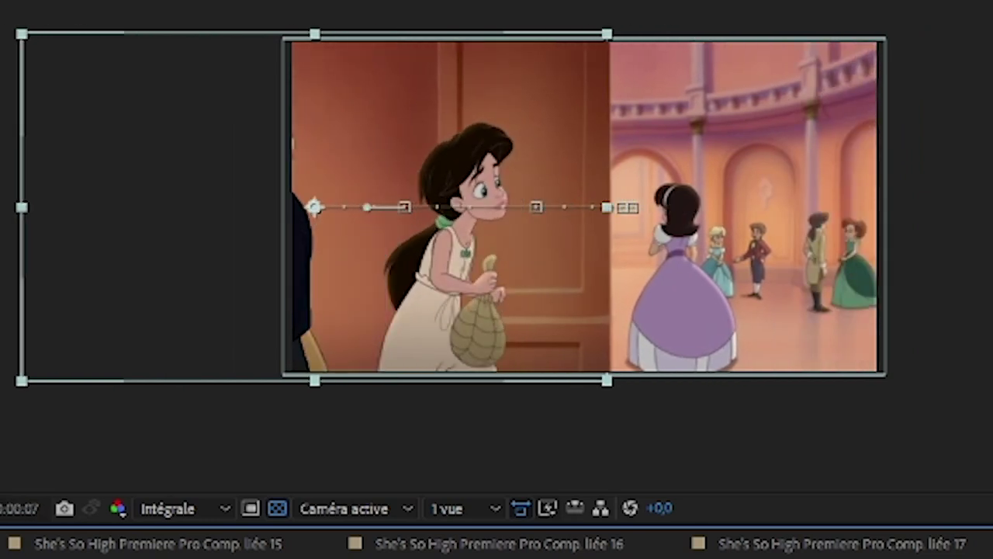
Keyframe Jim's position farther left at 0:00:00:05 and 0:00:00:04 so he starts out of frame, and scrub through the entrance.
key("Page_Up")
key("Page_Up")
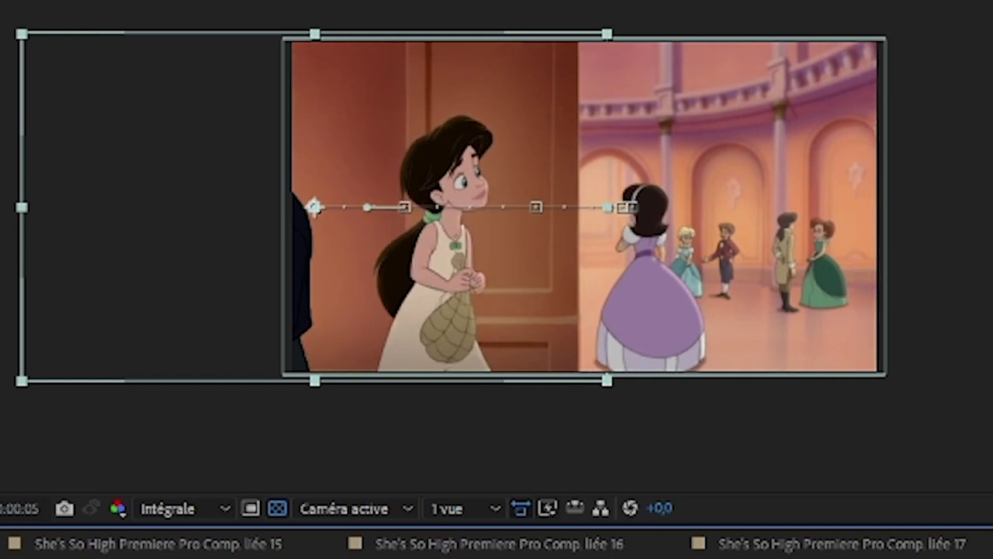
key("shift+Left")
key("Right")
key("Right")
key("Right")
key("Right")
key("Page_Up")
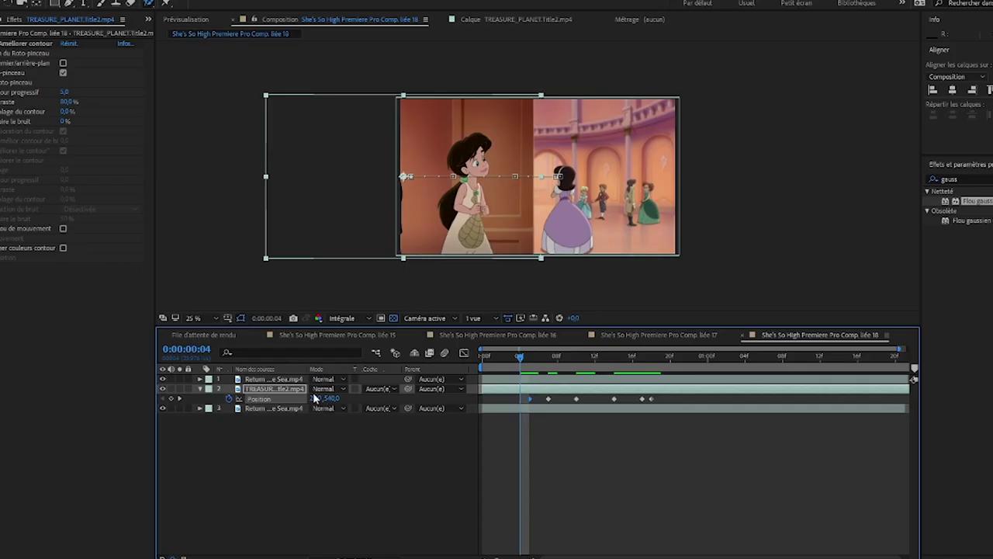
left_click_drag(311, 395, 279, 389)
left_click_drag(524, 356, 653, 376)
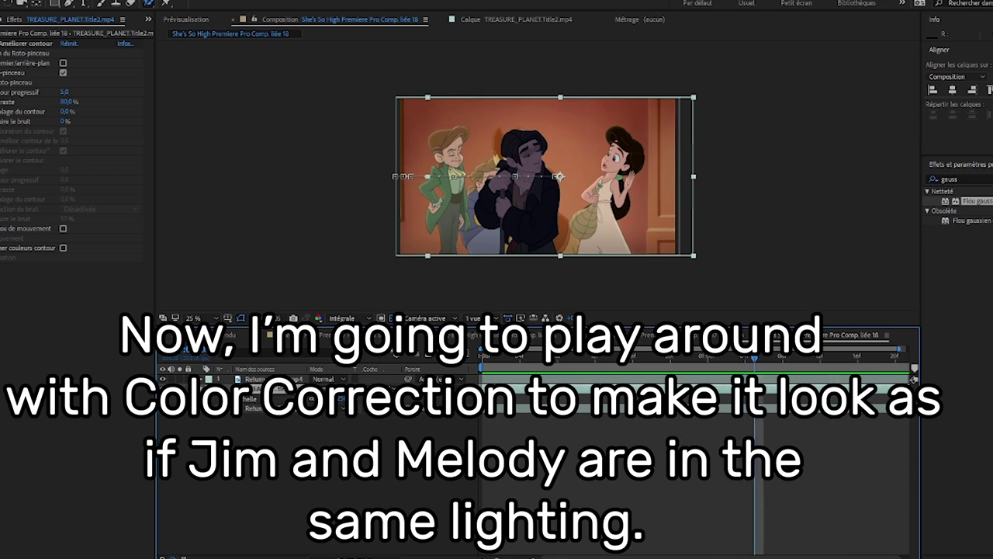
Apply color-correction effects, including Luminosité et contraste, to Jim's layer to match Melody's warm lighting.
left_click(94, 1)
mouse_move(162, 99)
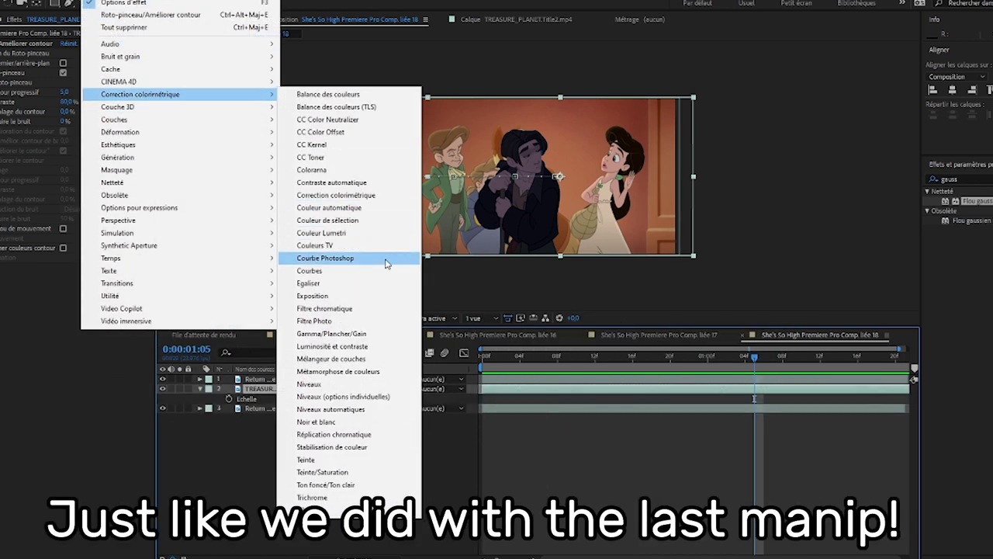
left_click(351, 346)
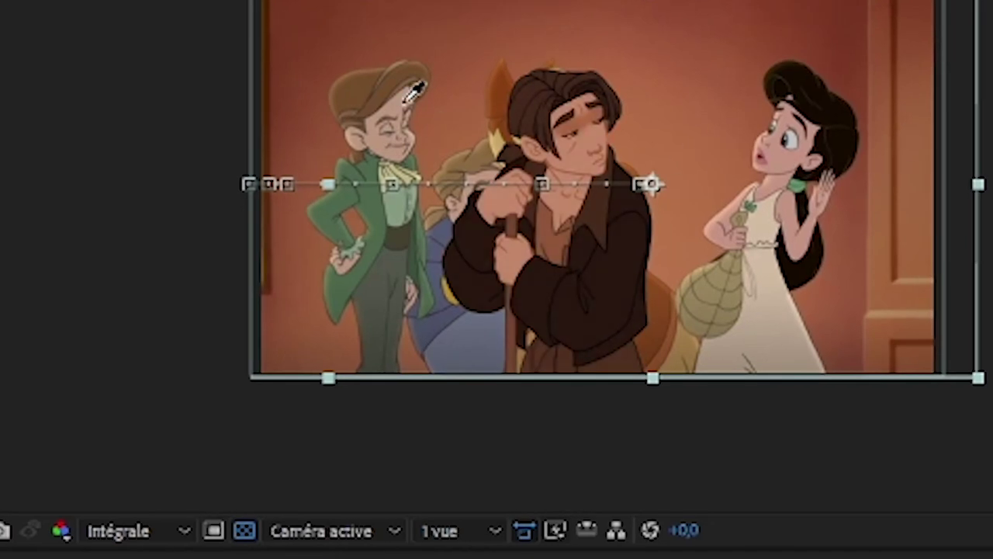
left_click(403, 104)
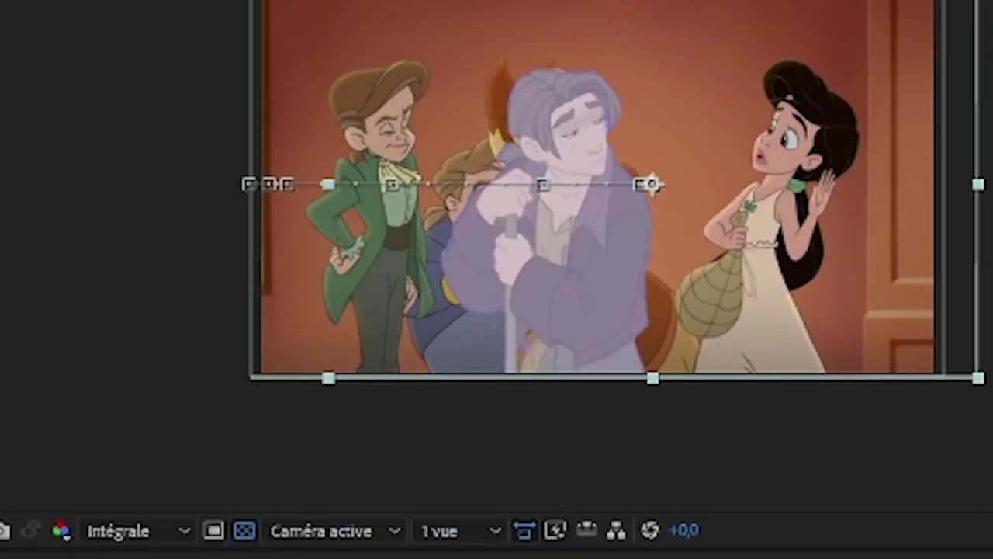
key("space")
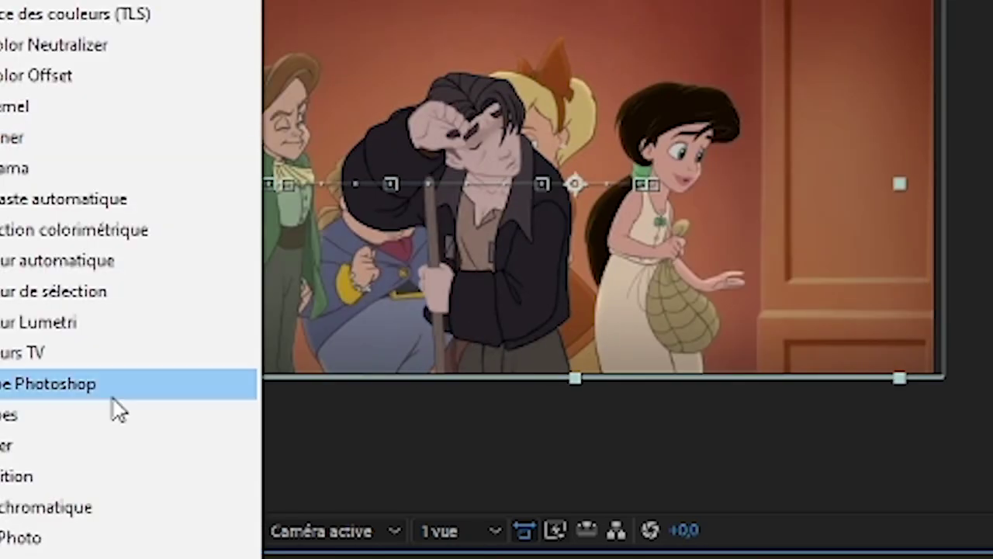
left_click(111, 334)
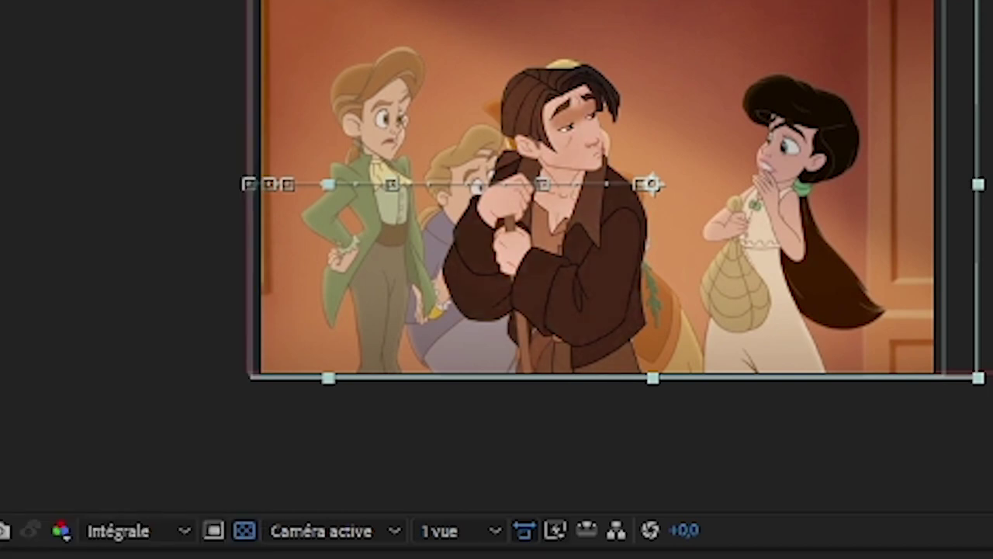
left_click(72, 434)
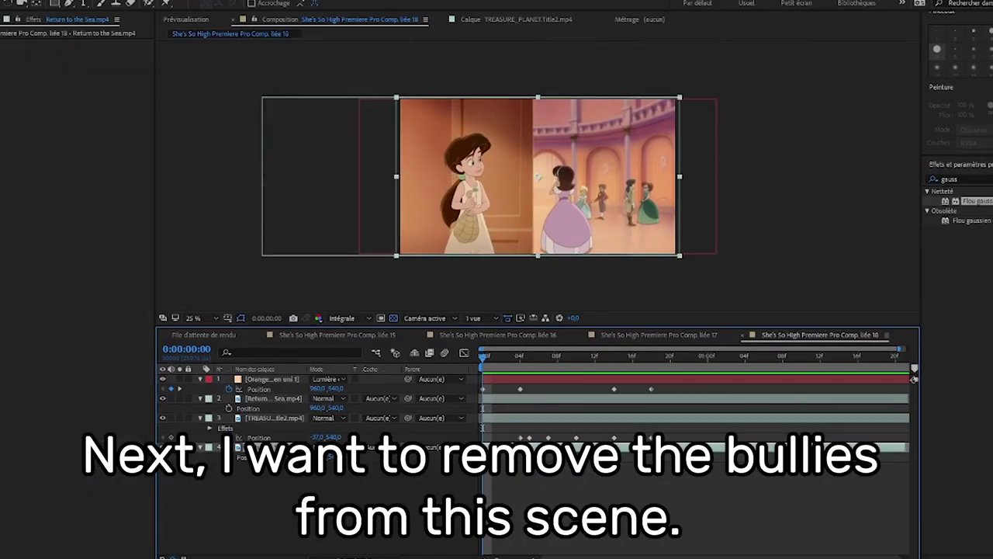
Create a 1920 x 1080 px solid at 0:00:01:03 in the reddish-orange color sampled from the background wall.
left_click_drag(484, 359, 739, 375)
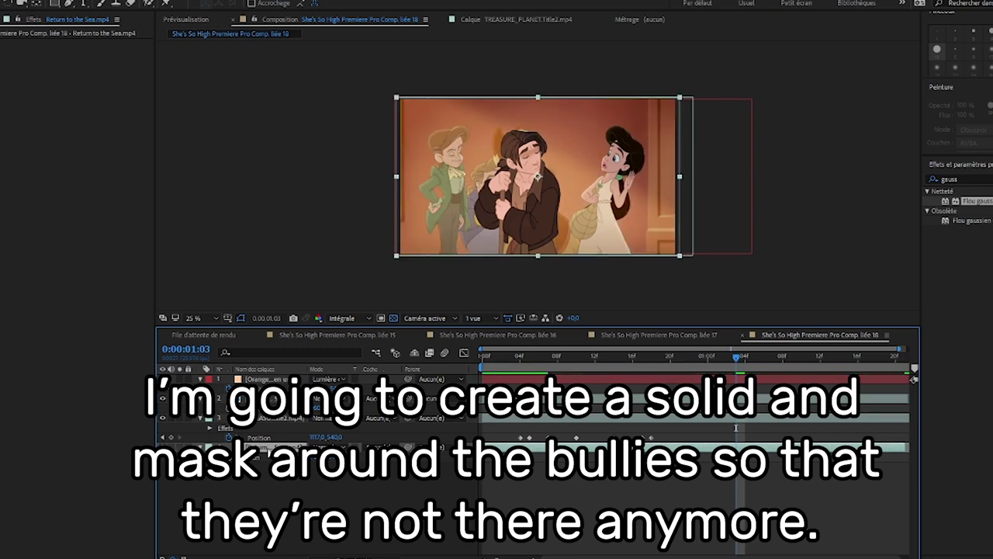
left_click(70, 2)
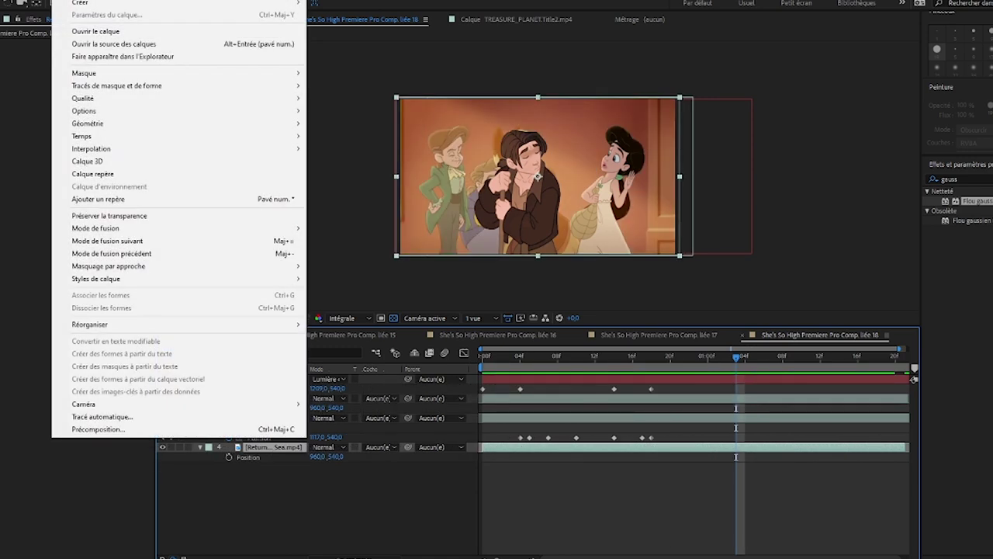
mouse_move(92, 6)
left_click(363, 15)
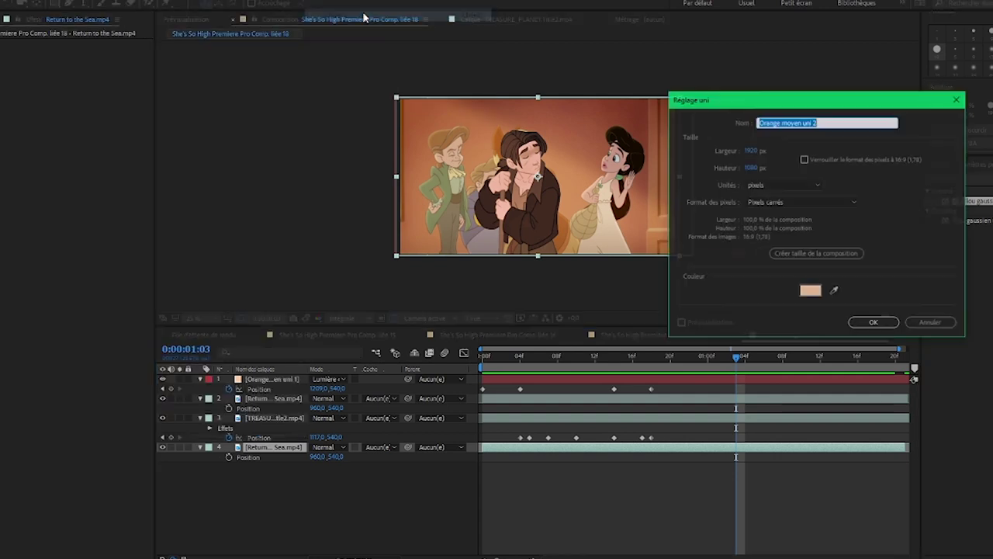
left_click(834, 291)
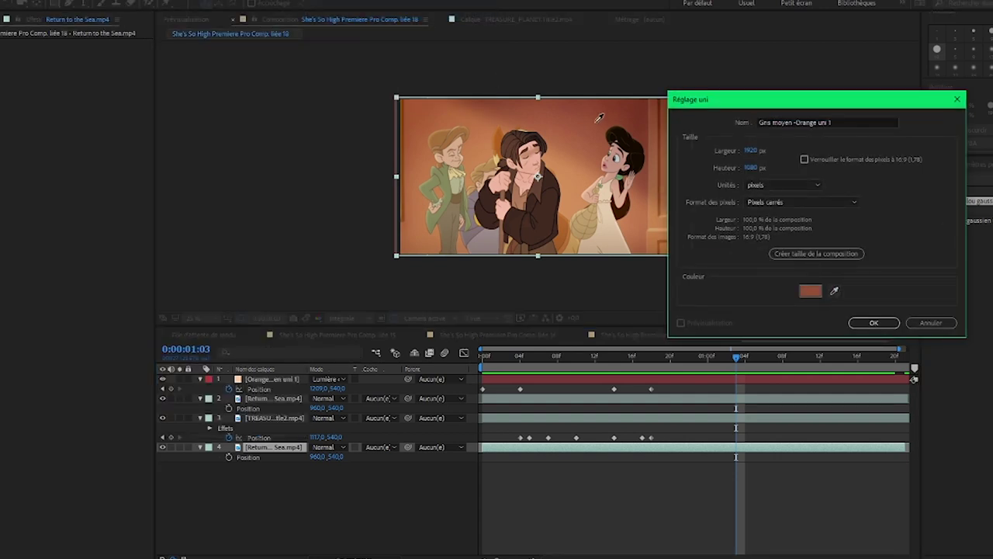
left_click(873, 323)
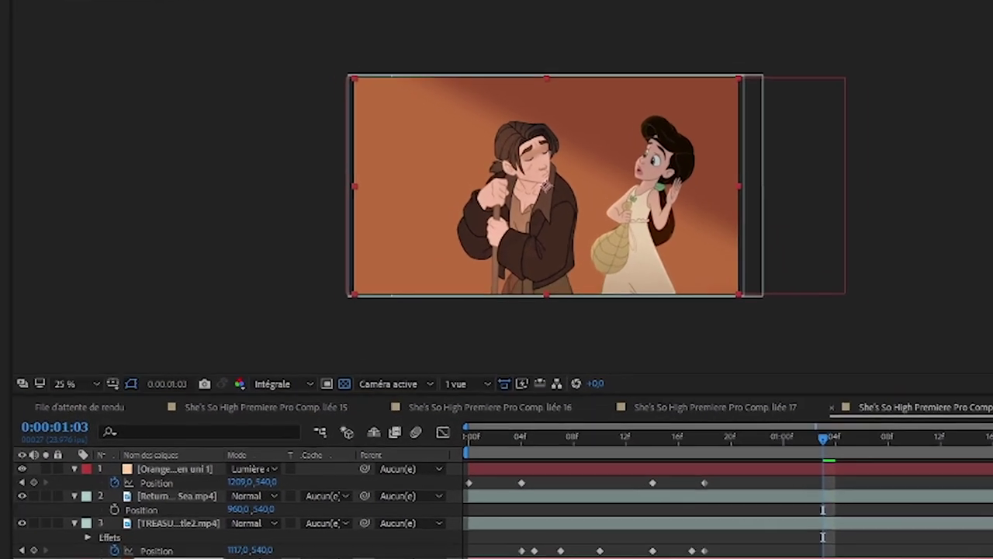
Mask the wall-colored solid with a rectangle covering the bullies' area and leaving the door at the right uncovered.
left_click_drag(344, 70, 700, 339)
left_click_drag(841, 483, 837, 481)
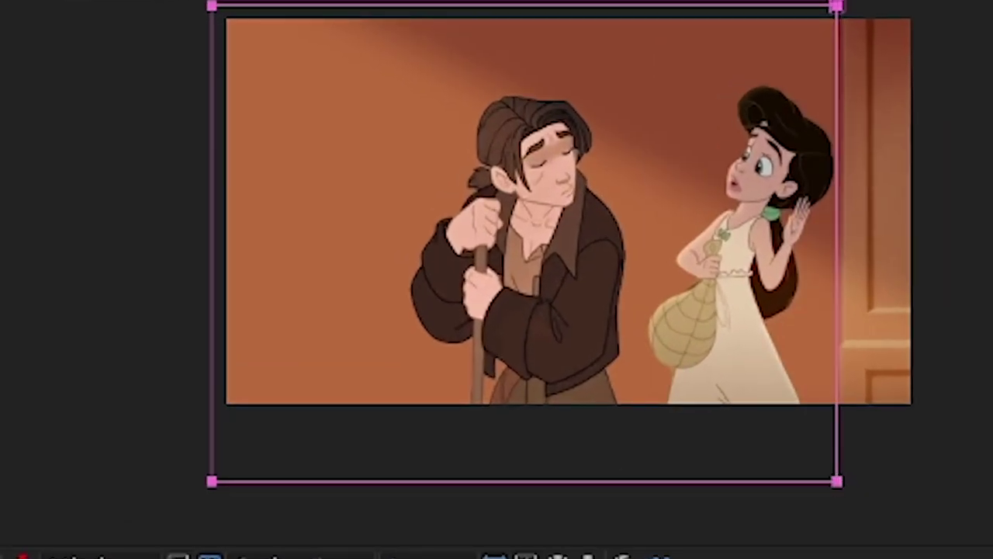
Narrow the wall solid's mask by moving its left edge inward and its right edge away from the door, and preview the shot.
left_click_drag(216, 185, 262, 190)
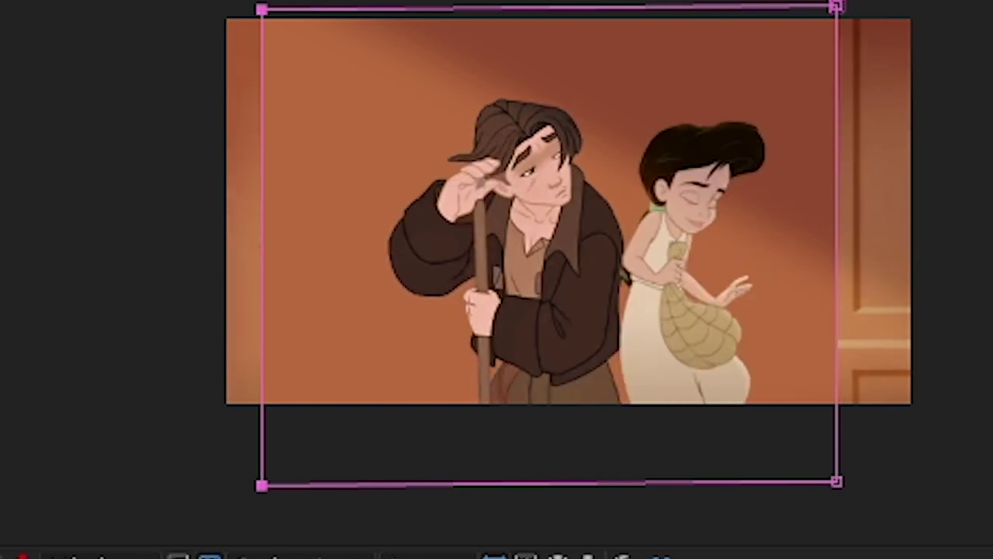
mouse_move(824, 306)
left_mouse_down()
mouse_move(776, 312)
mouse_move(809, 315)
left_mouse_up()
mouse_move(268, 290)
left_mouse_down()
mouse_move(379, 299)
mouse_move(252, 300)
left_mouse_up()
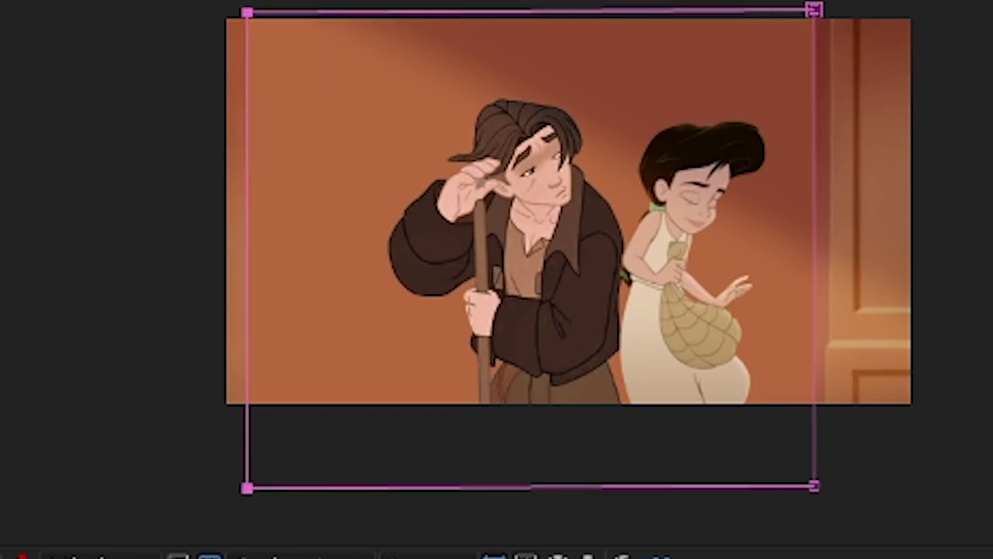
key("ctrl+a")
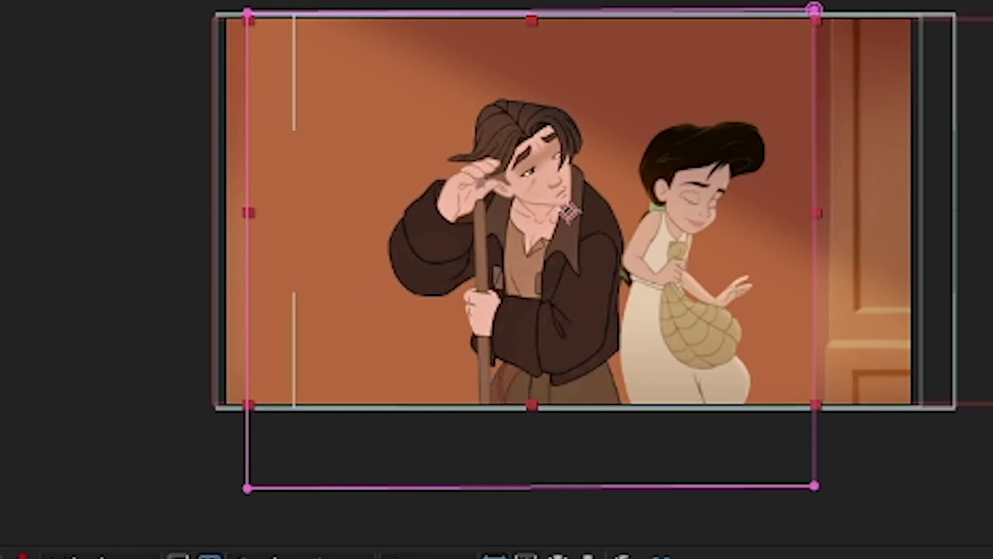
key("space")
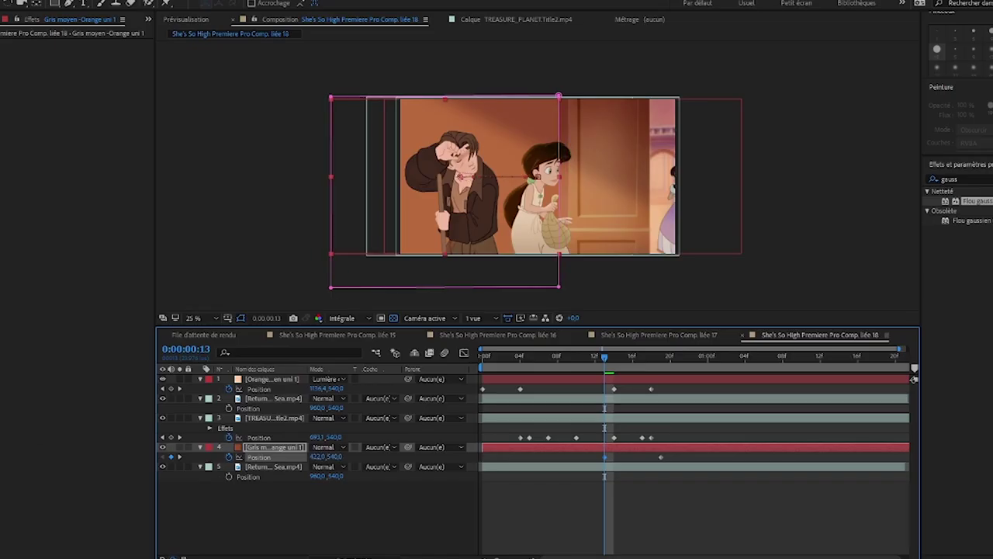
Keyframe the wall solid's horizontal position at 0:00:00:13, 0:00:00:16 (819,5), 0:00:00:19 and 0:00:00:18 to follow the camera pan.
left_click_drag(317, 457, 335, 457)
left_click_drag(607, 359, 635, 367)
left_click_drag(317, 457, 373, 456)
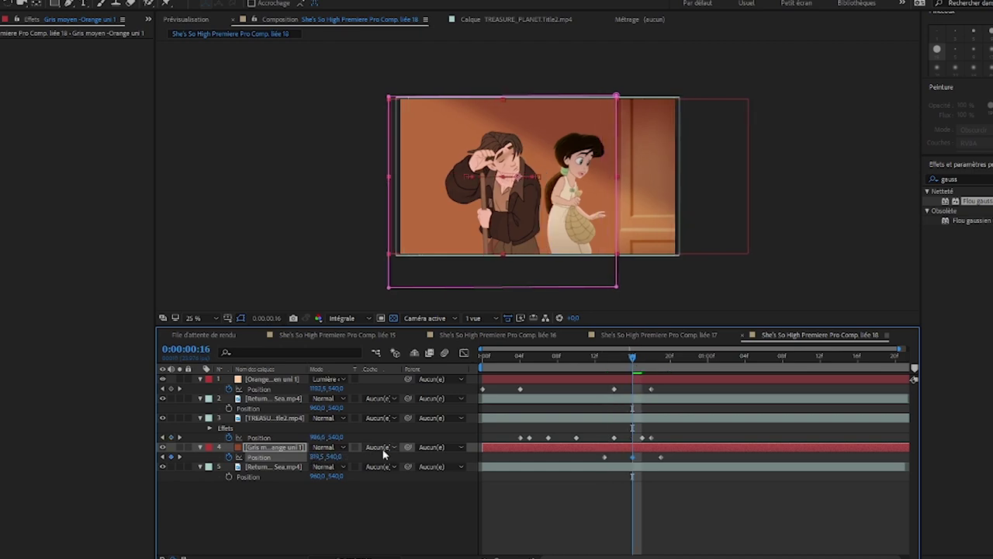
left_click(651, 358)
left_click_drag(656, 359, 660, 358)
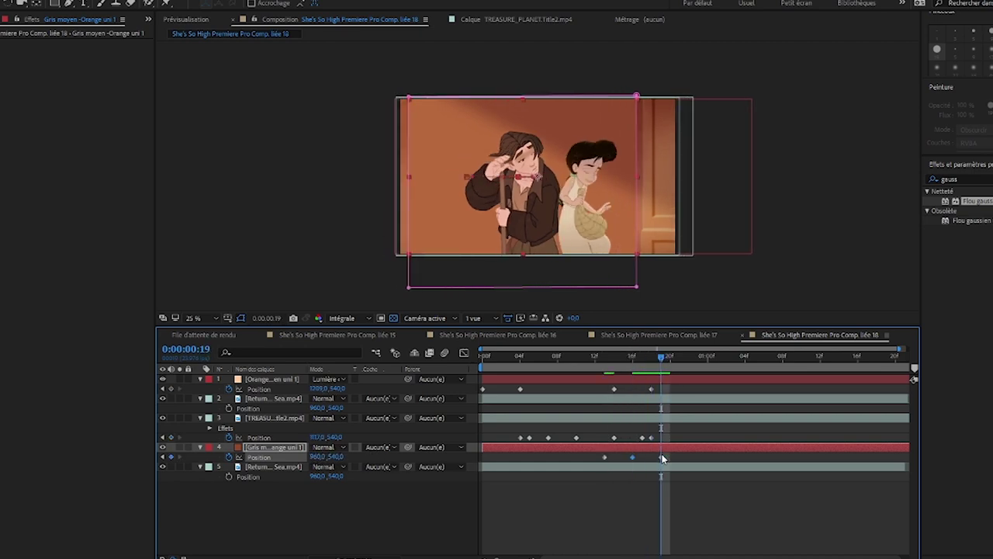
left_click_drag(324, 456, 331, 455)
left_click_drag(659, 358, 651, 359)
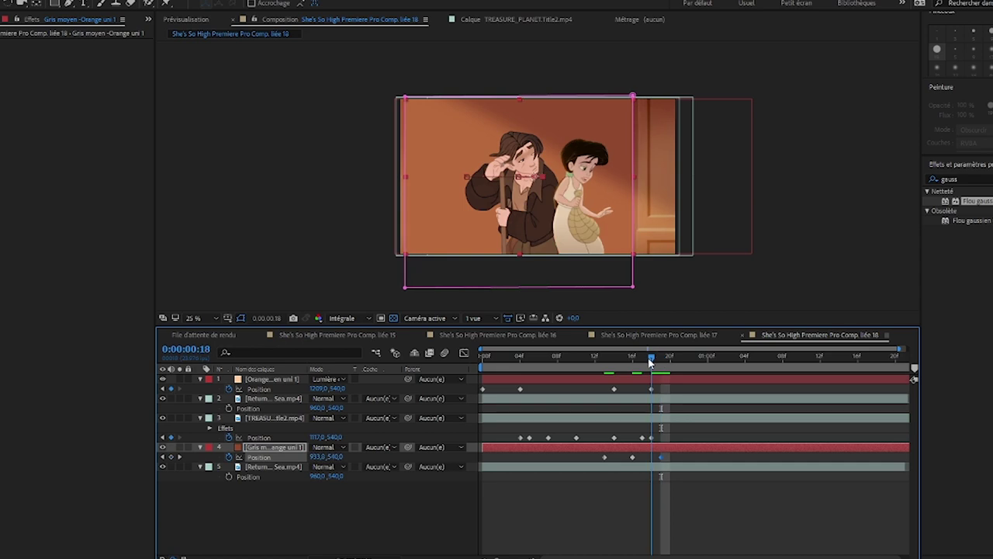
left_click_drag(316, 456, 320, 457)
Keyframe the wall solid's horizontal position at 0:00:00:08, and at 0:00:00:03 move it left to -358.
left_click_drag(652, 360, 556, 361)
mouse_move(317, 457)
left_mouse_down()
mouse_move(0, 442)
mouse_move(306, 457)
left_mouse_up()
left_click_drag(569, 360, 512, 362)
left_click_drag(316, 457, 176, 448)
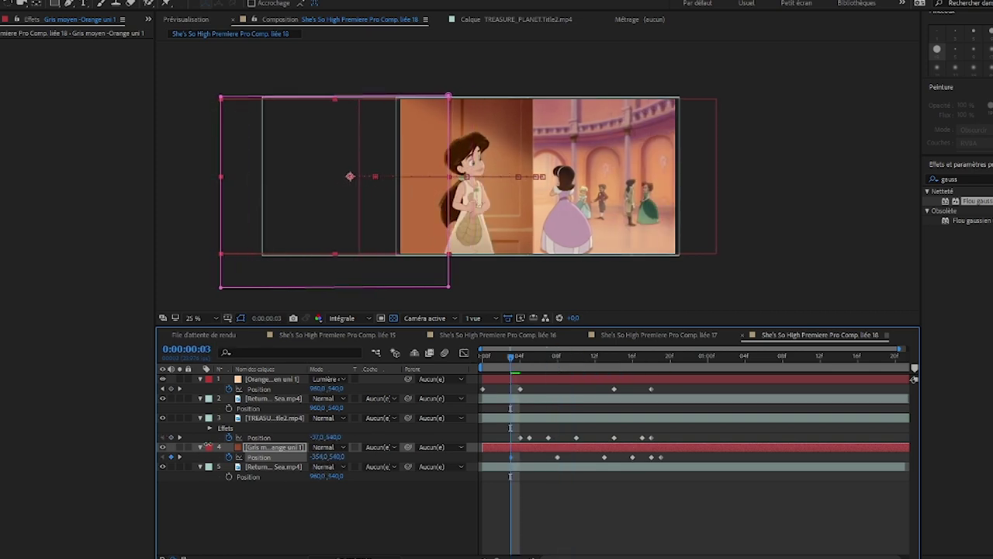
Increase the feather of the wall solid's mask to blend its edges into the background, and preview the finished shot.
key("Home")
left_click(390, 527)
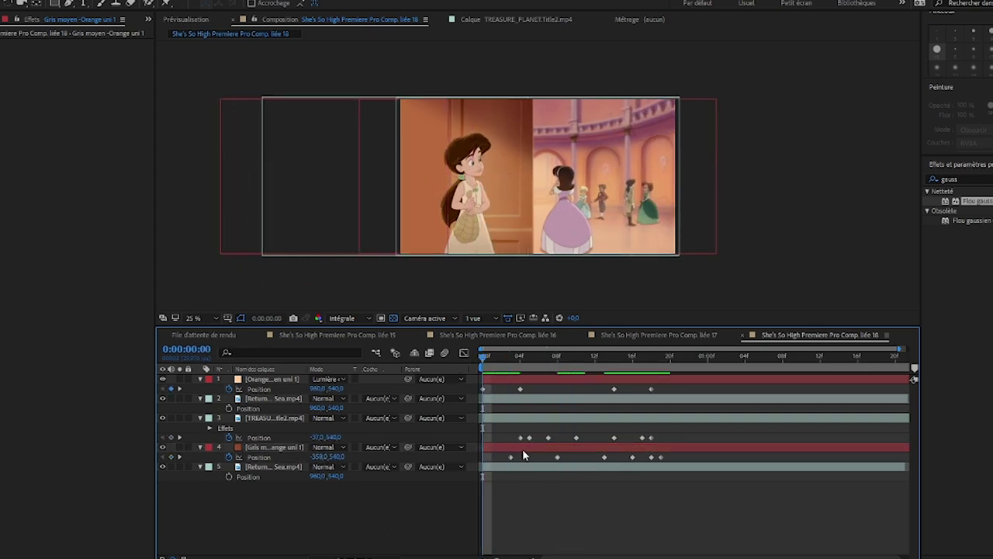
left_click(524, 451)
left_click(202, 449)
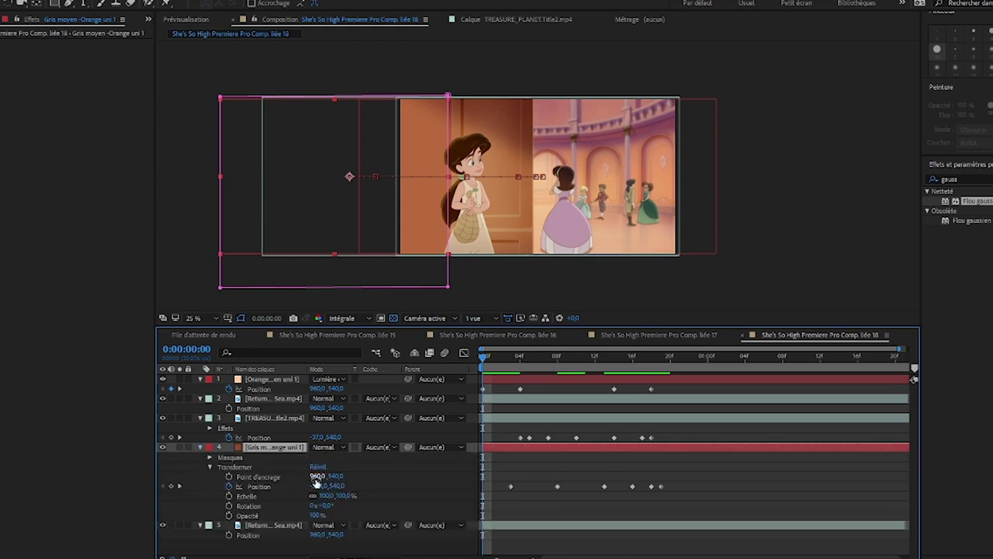
left_click(210, 457)
left_click(220, 466)
left_click(275, 486)
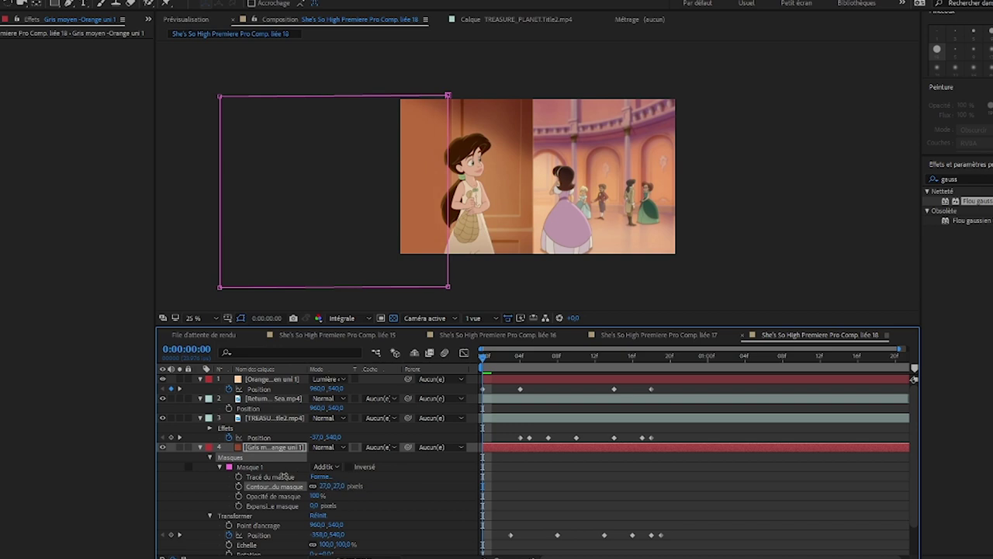
left_click_drag(284, 477, 337, 475)
left_click(200, 448)
left_click(323, 509)
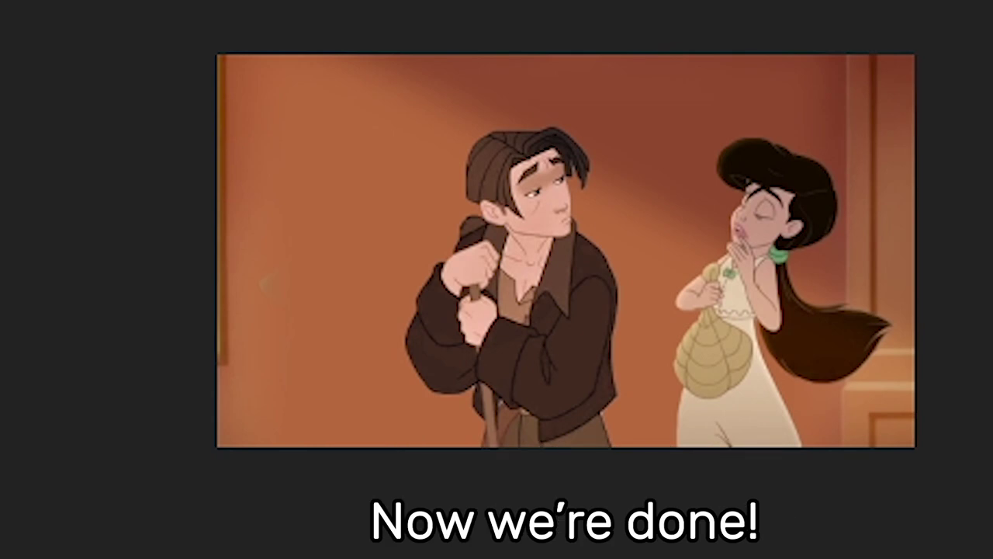
key("space")
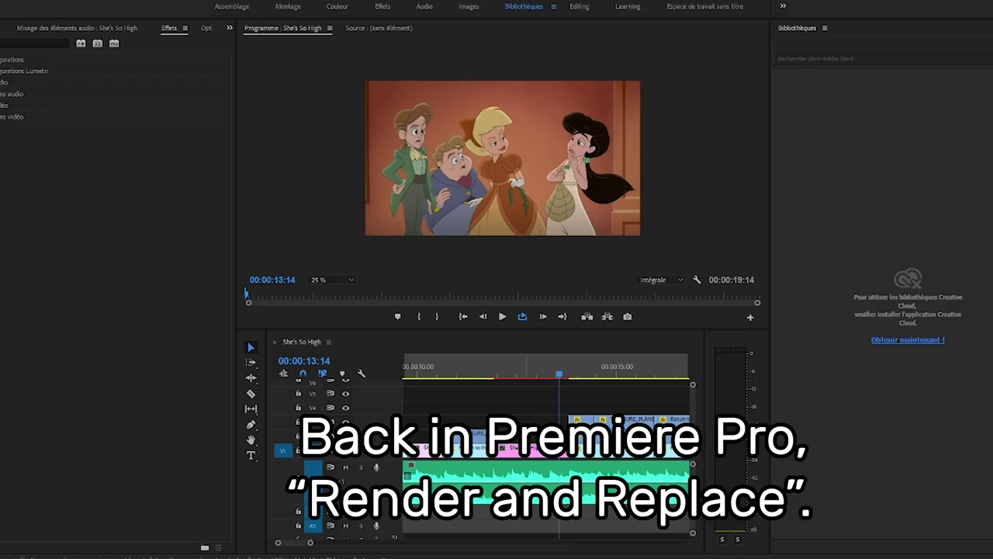
Switch to Premiere Pro and render and replace the linked composition clip at 00:00:13:14.
right_click(552, 434)
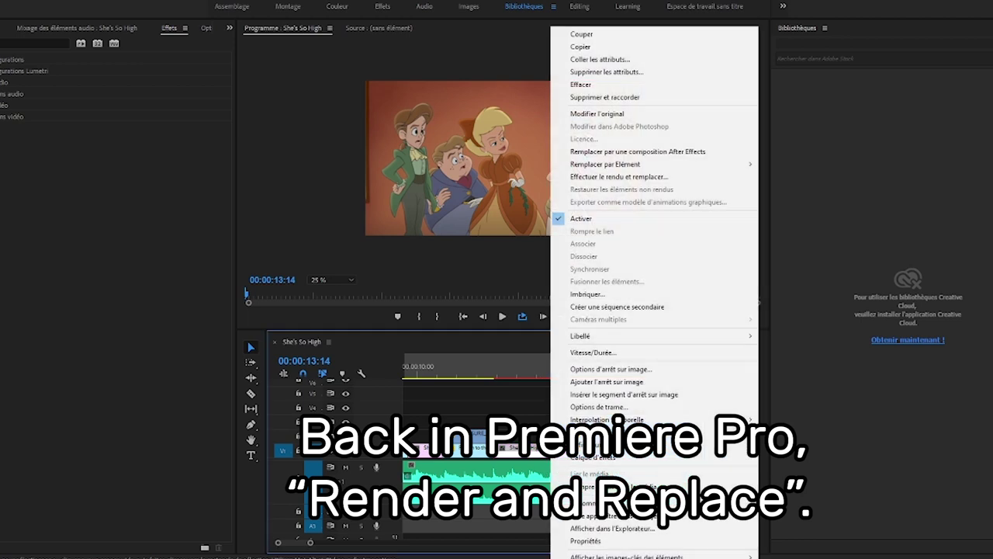
left_click(661, 176)
left_click(581, 356)
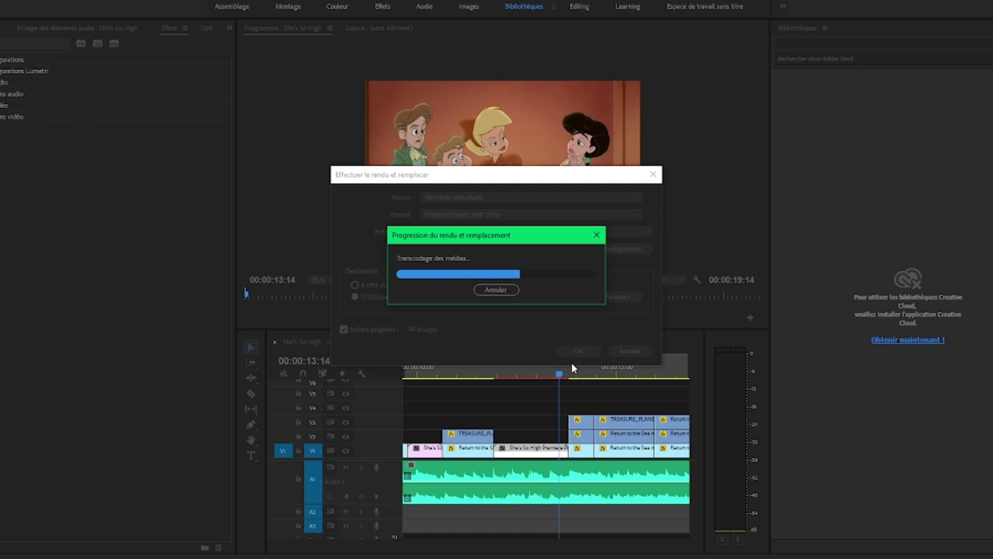
Examine the last shots of the scene frame by frame from around 00:00:18:06, including Melody's face and the necklace.
left_click_drag(551, 374, 666, 376)
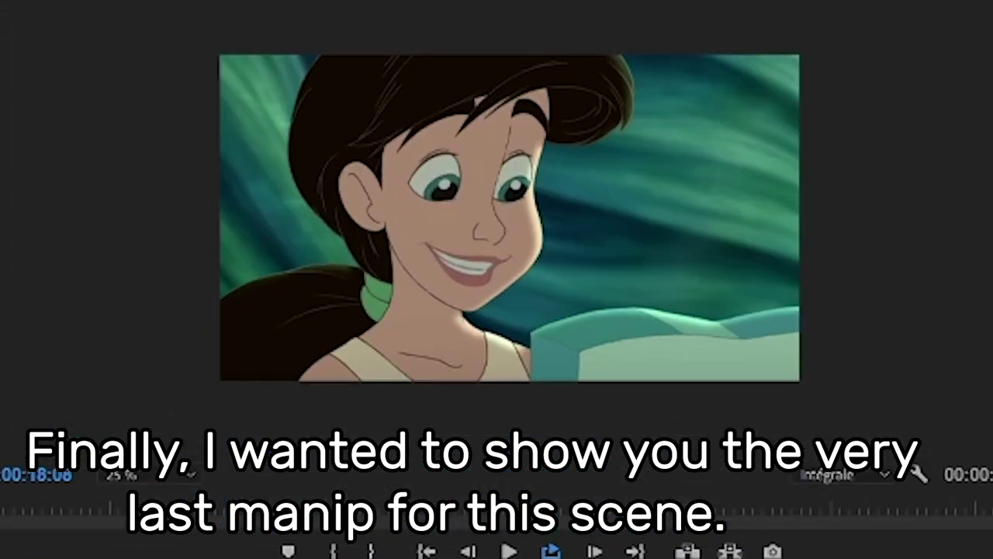
key("space")
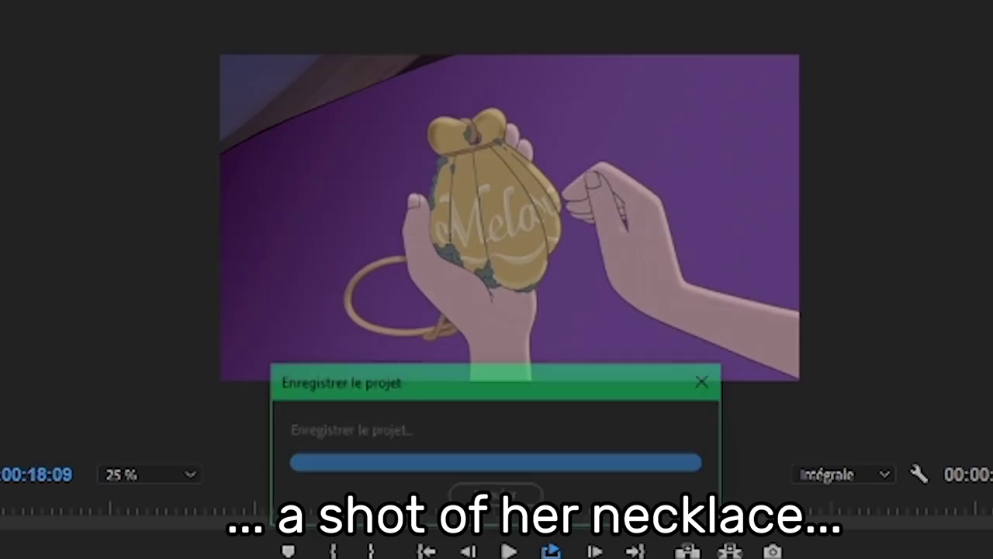
key("Right")
key("Right")
key("Right")
key("Right")
key("Right")
key("Right")
key("Right")
key("Right")
key("Right")
key("Right")
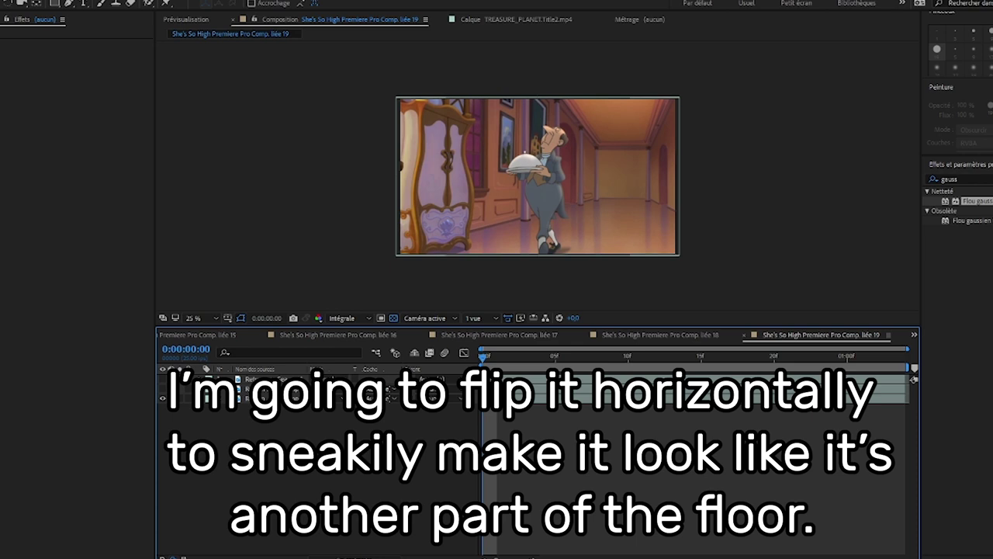
Scale the bottom hallway layer to 709% and position it so the empty far end of the corridor fills the frame.
left_click(267, 398)
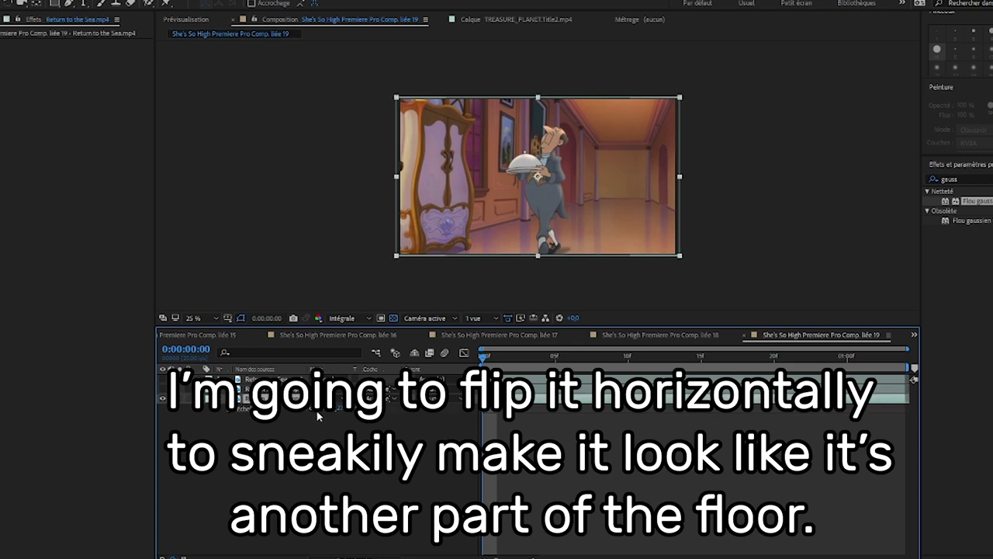
left_click_drag(333, 408, 438, 408)
left_click_drag(518, 216, 258, 255)
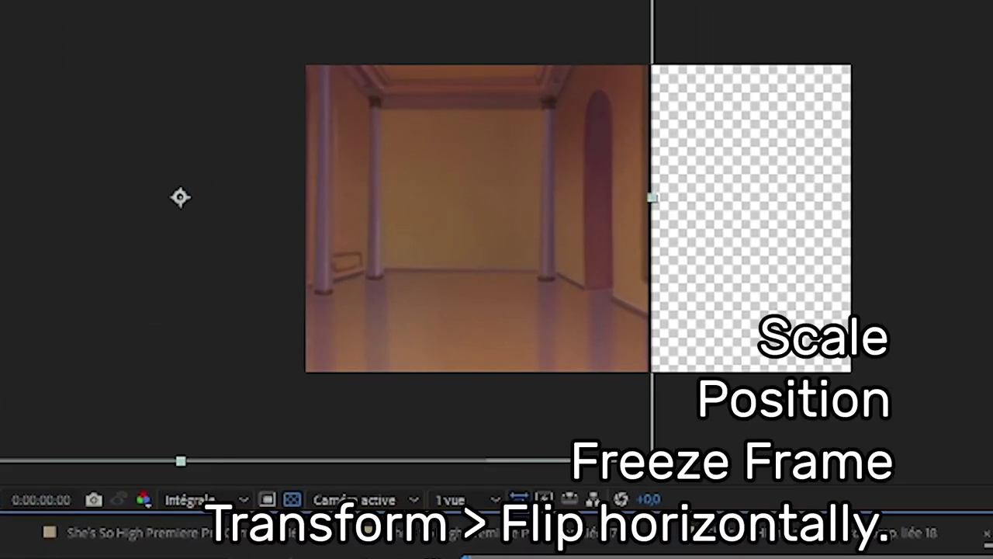
left_click_drag(233, 555, 330, 555)
left_click_drag(559, 206, 523, 133)
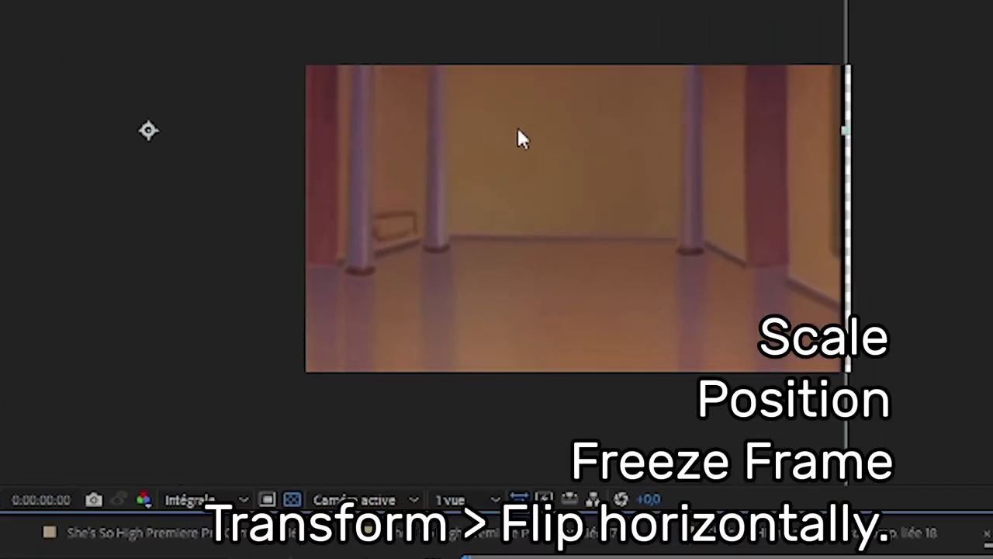
left_click_drag(330, 555, 342, 554)
left_click_drag(504, 279, 487, 278)
Freeze the enlarged hallway layer on its current frame.
right_click(64, 555)
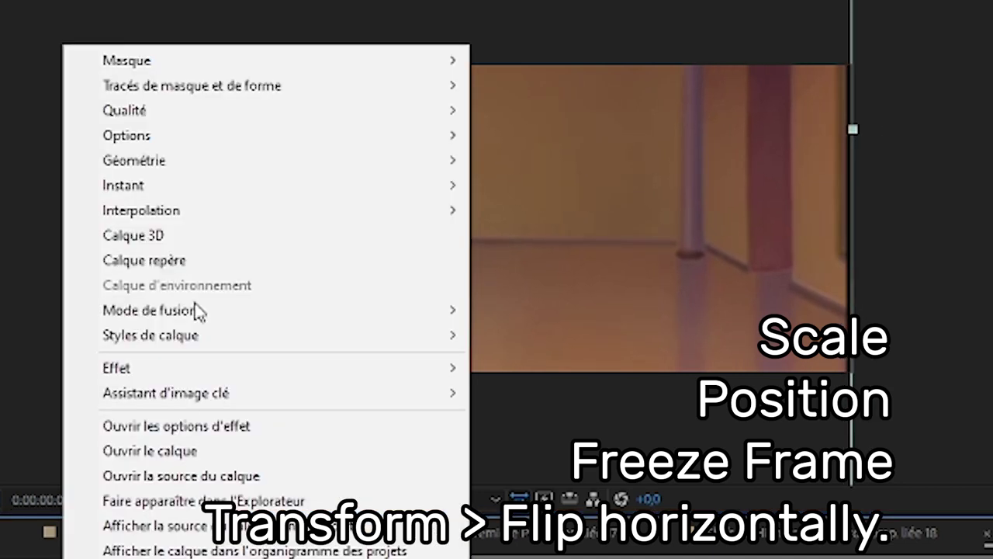
mouse_move(210, 171)
mouse_move(212, 189)
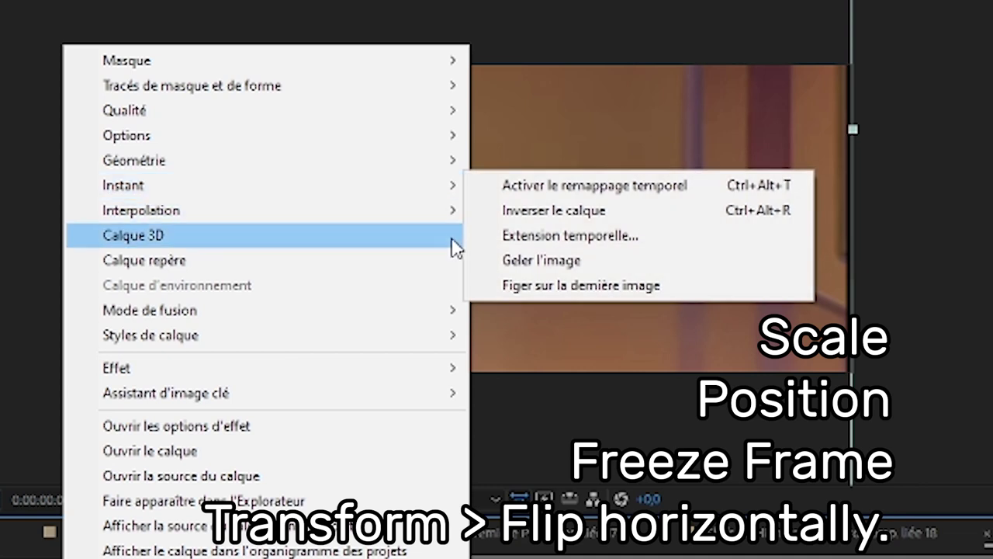
left_click(557, 260)
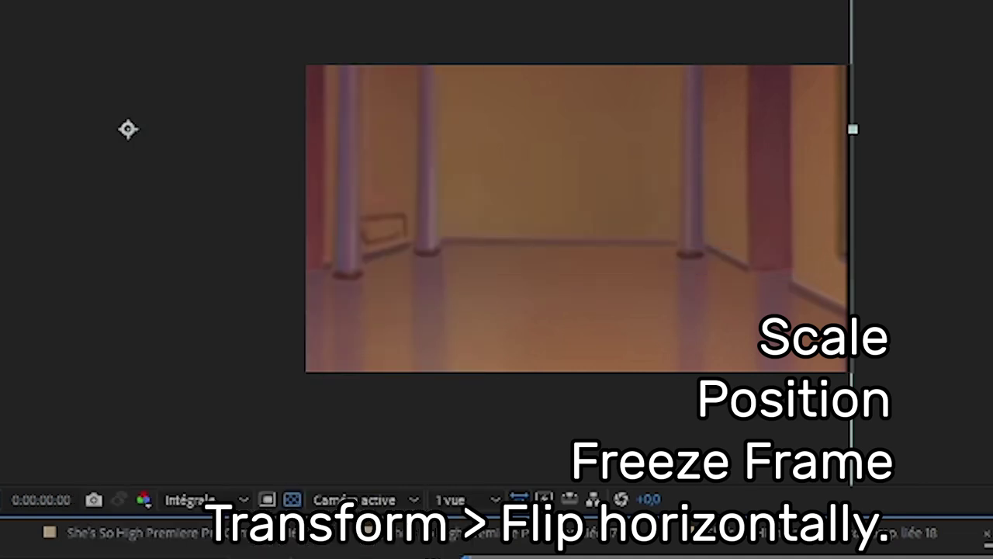
Flip the hallway layer horizontally and reposition it so the corridor's columns and floor fill the frame again.
right_click(59, 555)
mouse_move(189, 177)
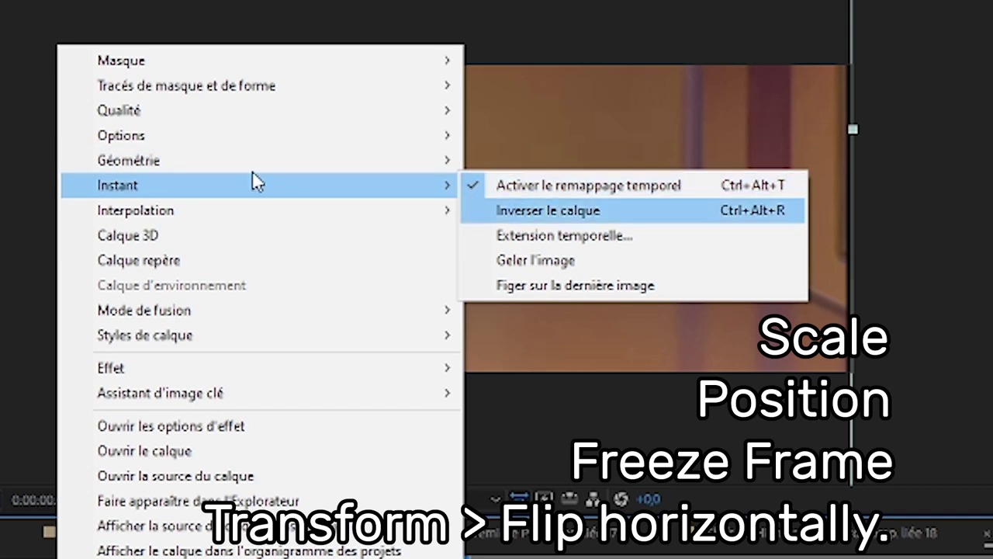
mouse_move(253, 168)
left_click(629, 350)
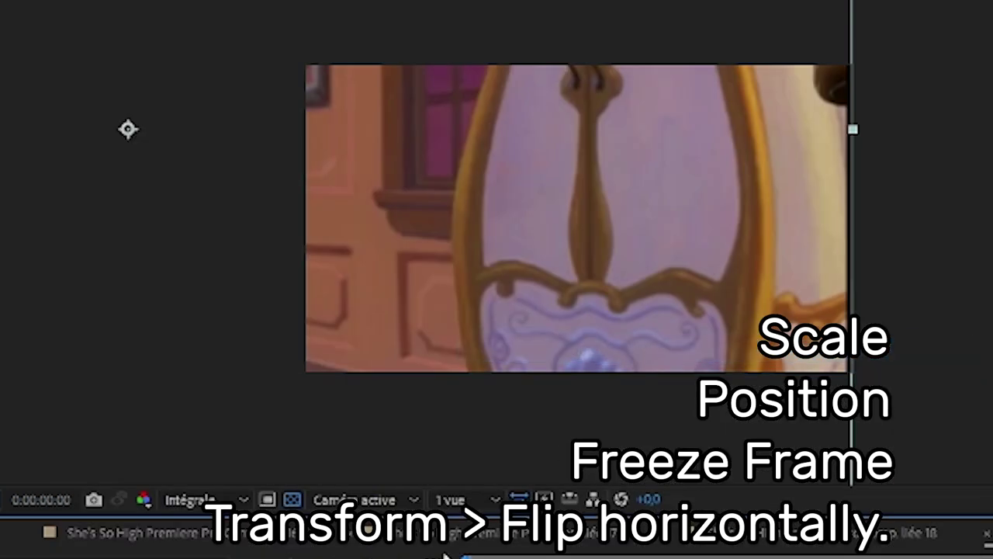
left_click_drag(447, 276, 760, 263)
left_click_drag(512, 306, 544, 304)
left_click_drag(466, 305, 664, 315)
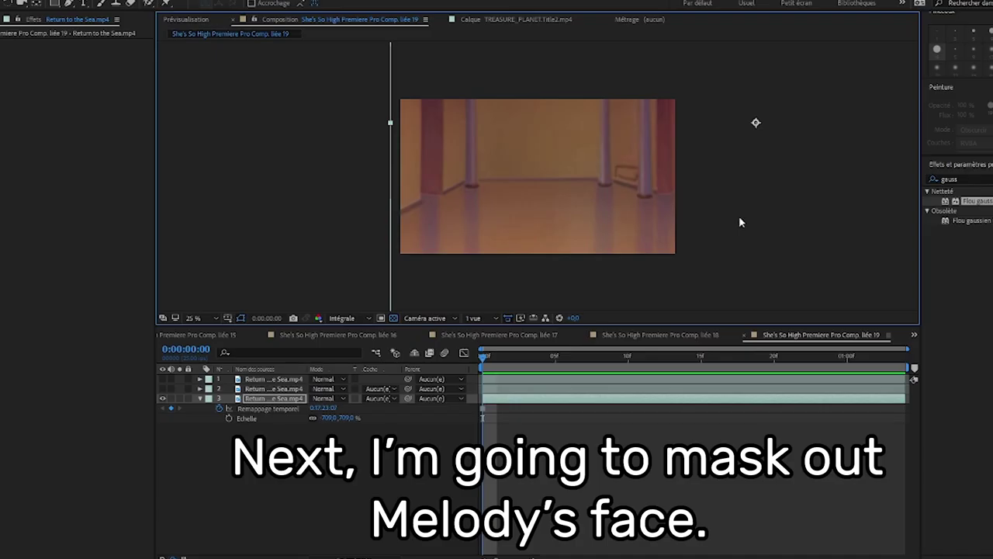
Make the top layer with Melody in the foreground visible and freeze its frame.
left_click(260, 398)
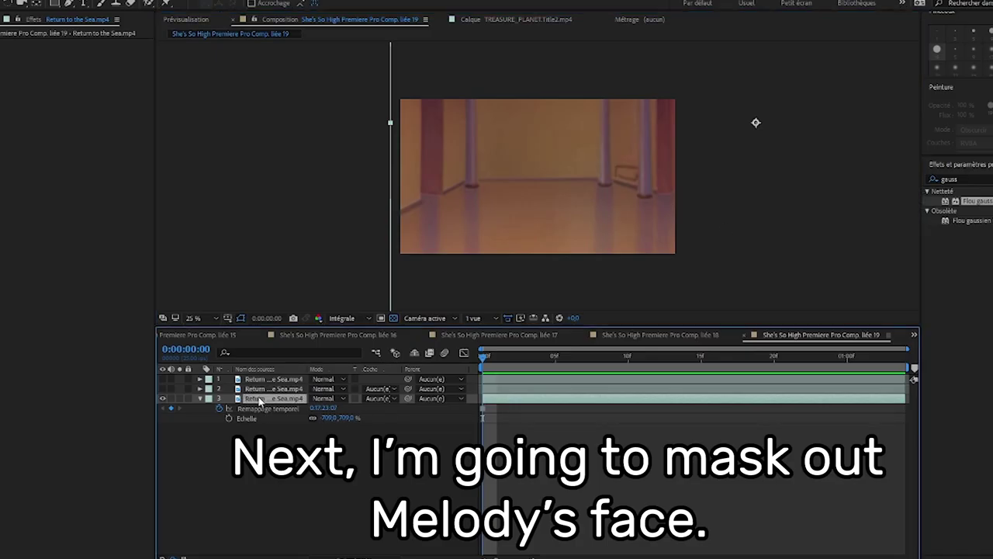
left_click(162, 379)
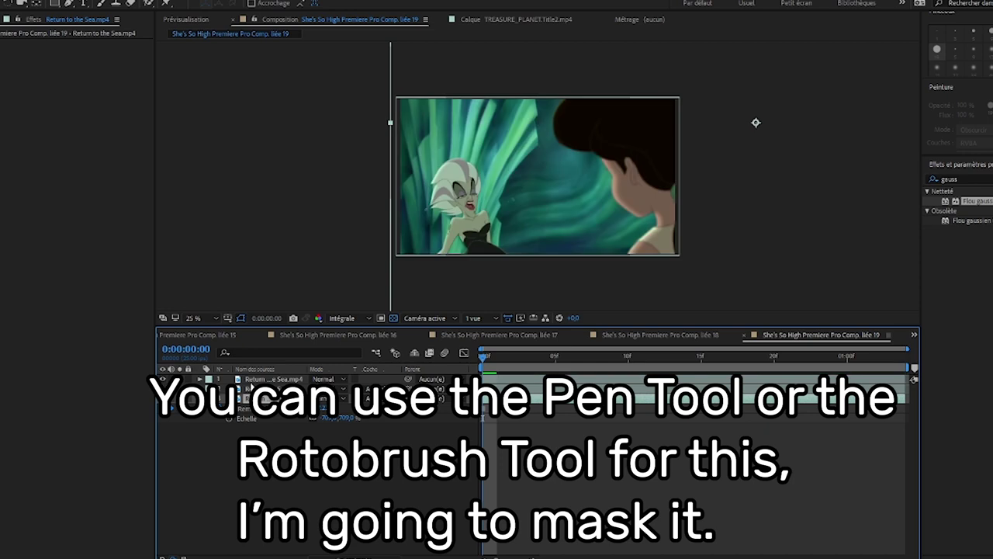
left_click(251, 380)
right_click(274, 381)
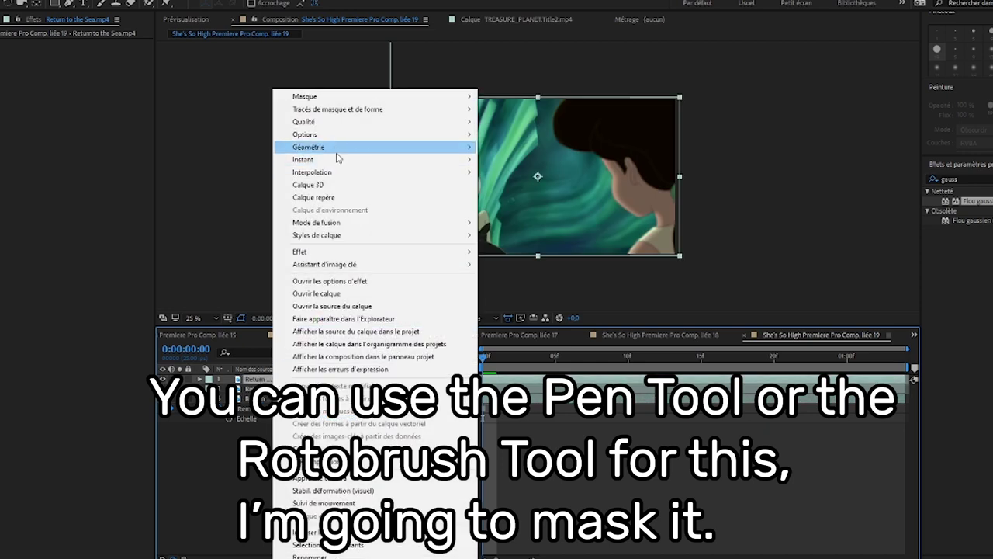
mouse_move(458, 160)
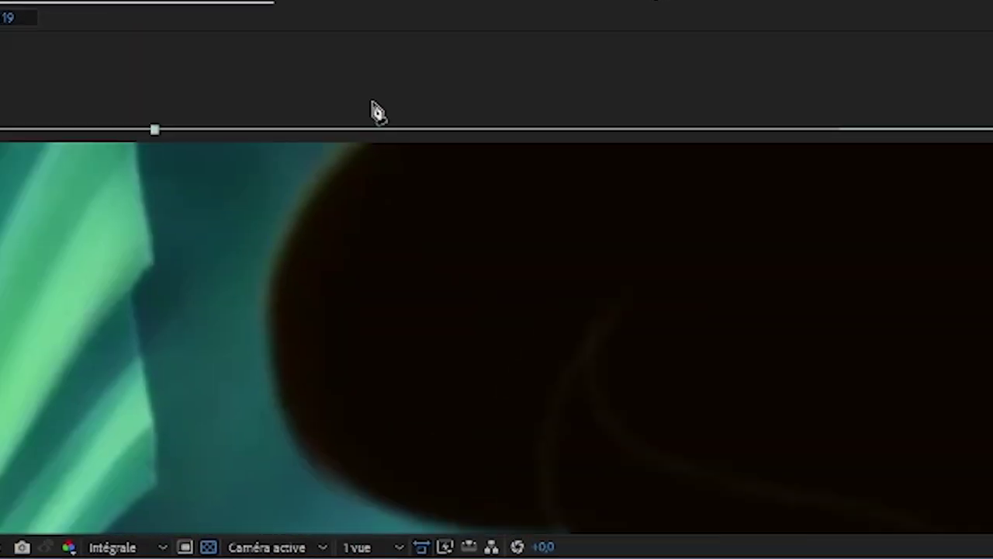
Mask Melody with the Pen tool along her hair, face, neck and shoulder, closing the path outside the frame.
left_click(542, 90)
left_click_drag(525, 122, 525, 133)
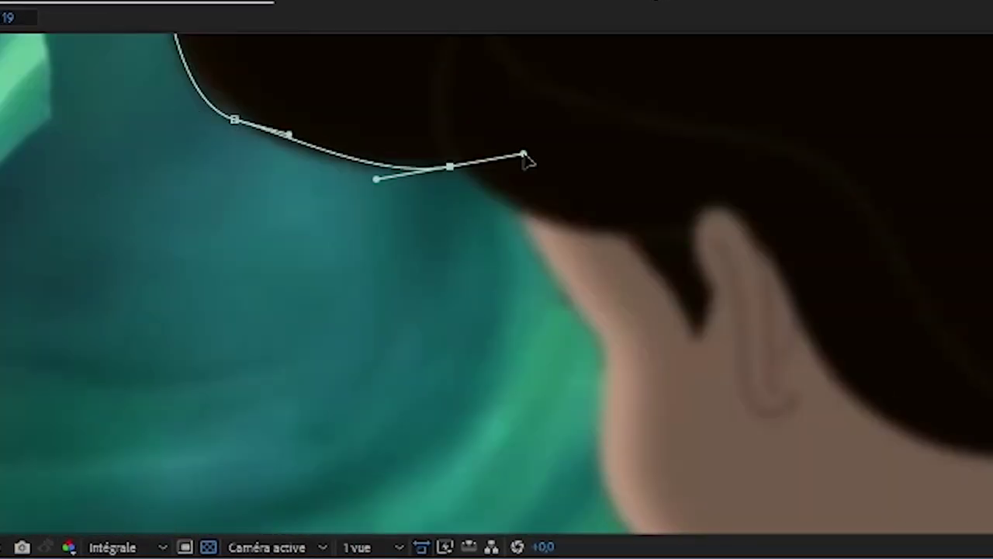
left_click_drag(505, 215, 527, 217)
left_click_drag(587, 332, 623, 372)
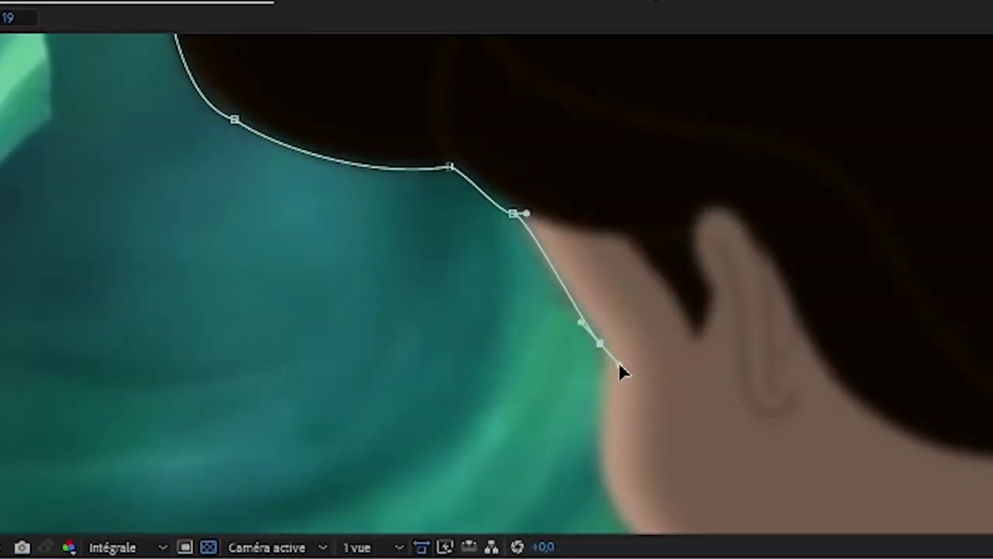
scroll(663, 225, "down", 5)
left_click_drag(657, 290, 696, 317)
left_click_drag(592, 205, 581, 221)
left_click_drag(785, 361, 808, 351)
left_click_drag(869, 319, 879, 303)
left_click_drag(900, 432, 828, 512)
left_click_drag(829, 512, 417, 194)
left_click_drag(414, 137, 399, 195)
scroll(401, 204, "down", 3)
left_click_drag(259, 432, 241, 520)
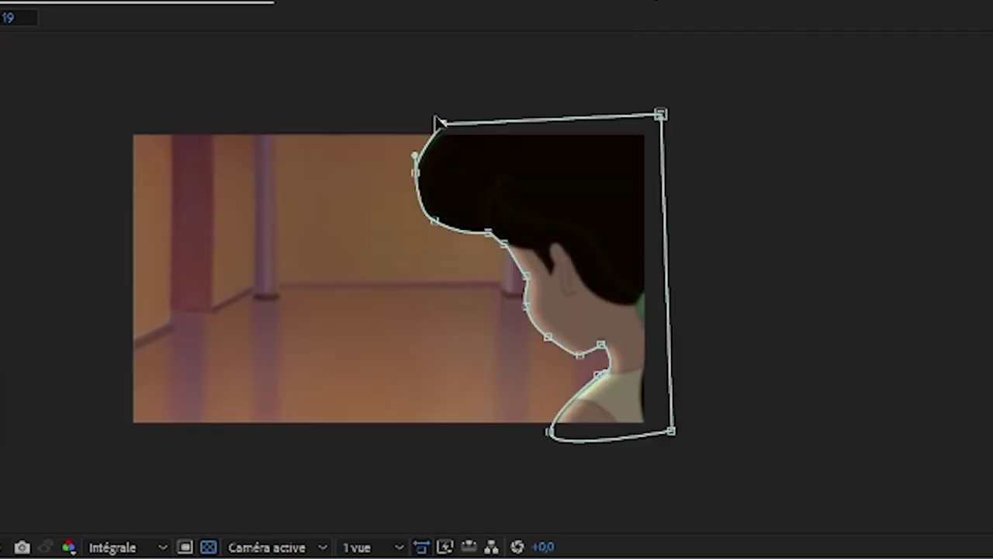
Flip the masked Melody layer horizontally.
right_click(8, 125)
mouse_move(65, 244)
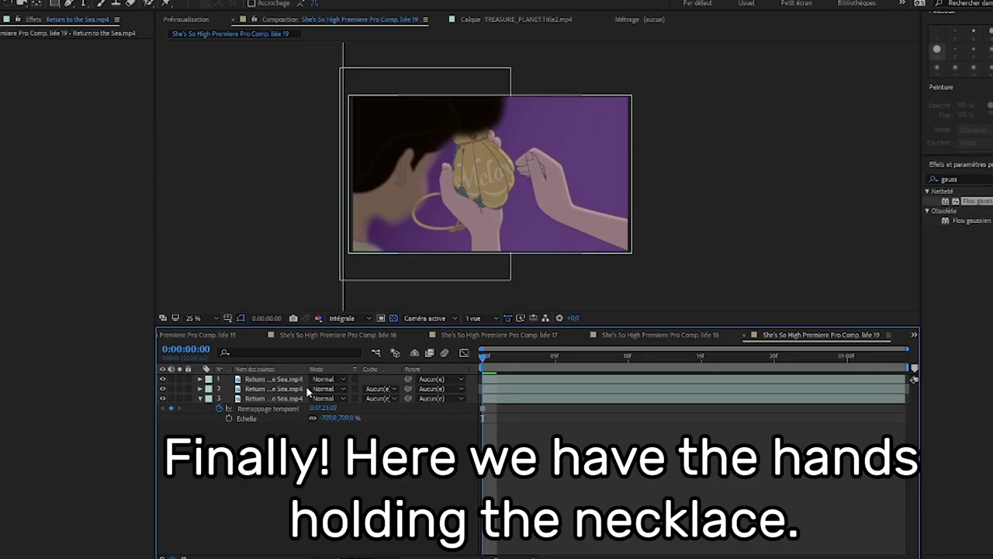
Hide the top Melody layer and apply the Color Key effect to the layer with the hands holding the necklace.
left_click(162, 379)
left_click(285, 390)
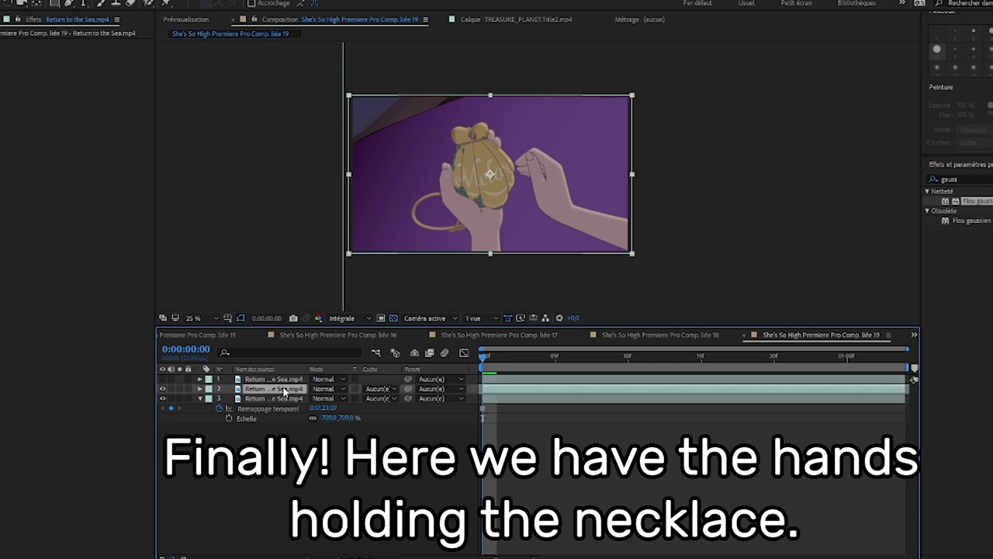
left_click(69, 2)
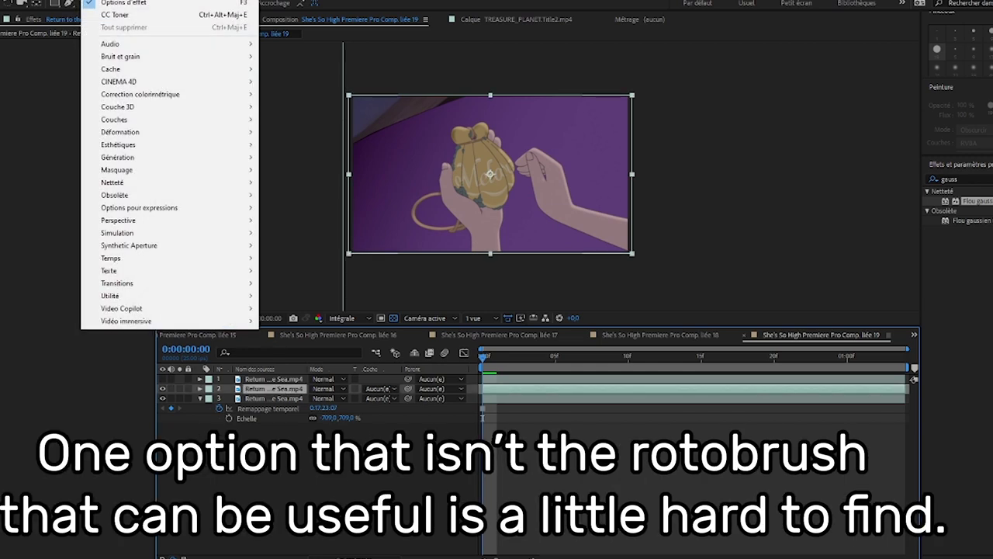
mouse_move(123, 195)
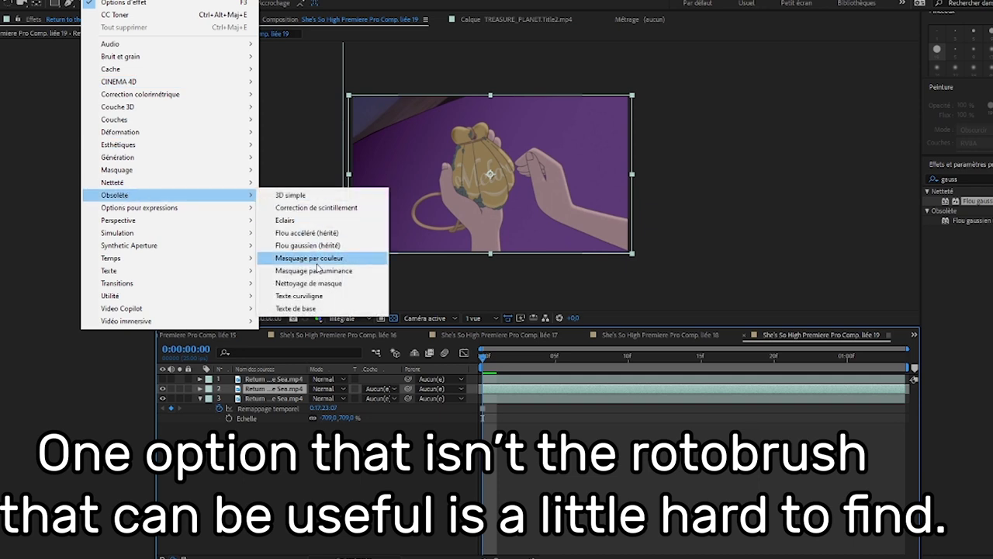
left_click(311, 258)
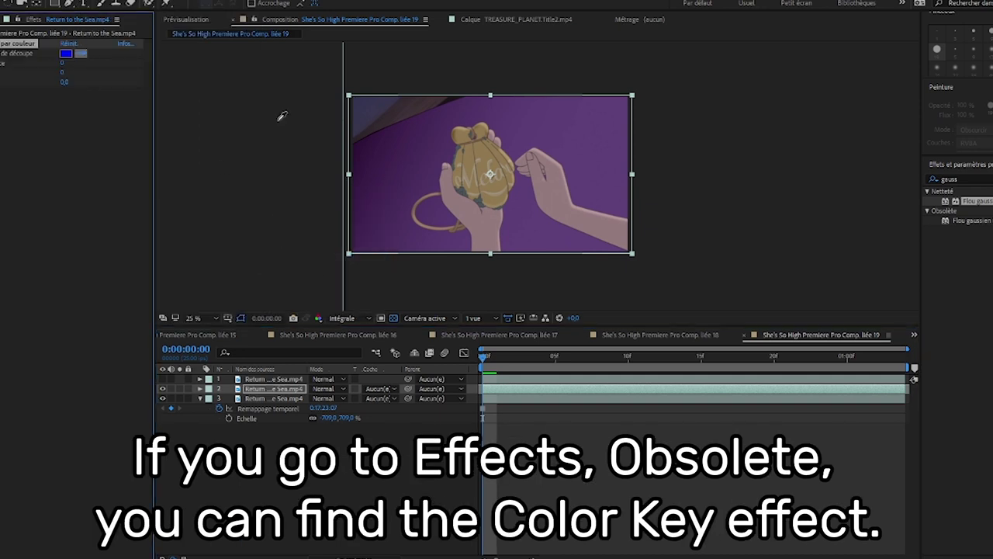
Key out the darker purple background of the hands layer with a color tolerance of 31 and an edge feather of 1.2.
mouse_move(64, 62)
left_mouse_down()
mouse_move(84, 57)
mouse_move(73, 53)
mouse_move(64, 72)
left_mouse_up()
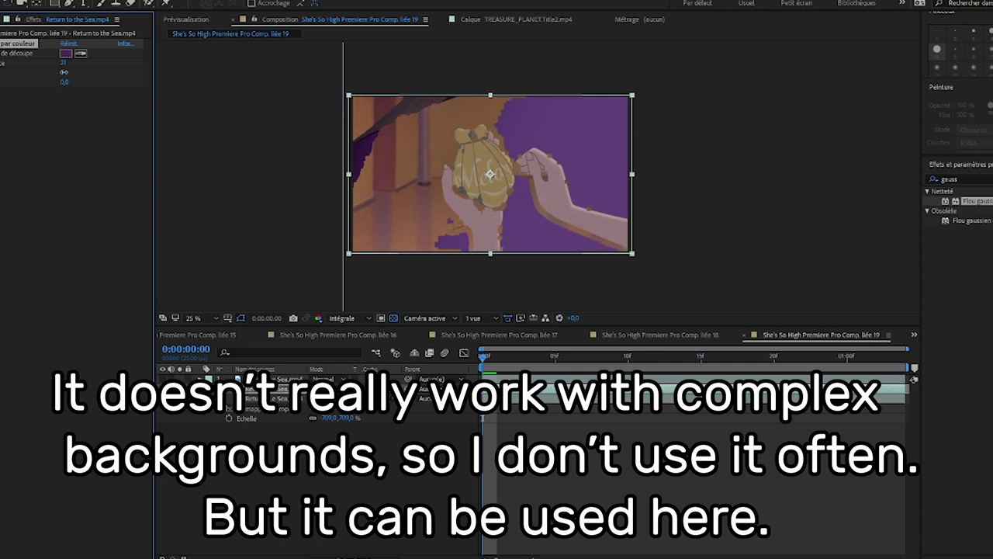
key("ctrl+z")
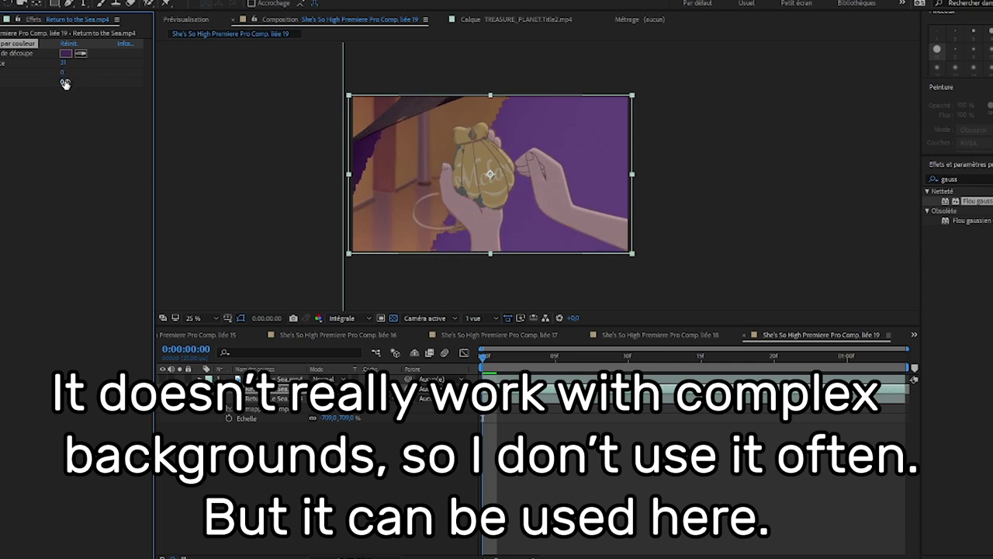
left_click_drag(65, 83, 74, 83)
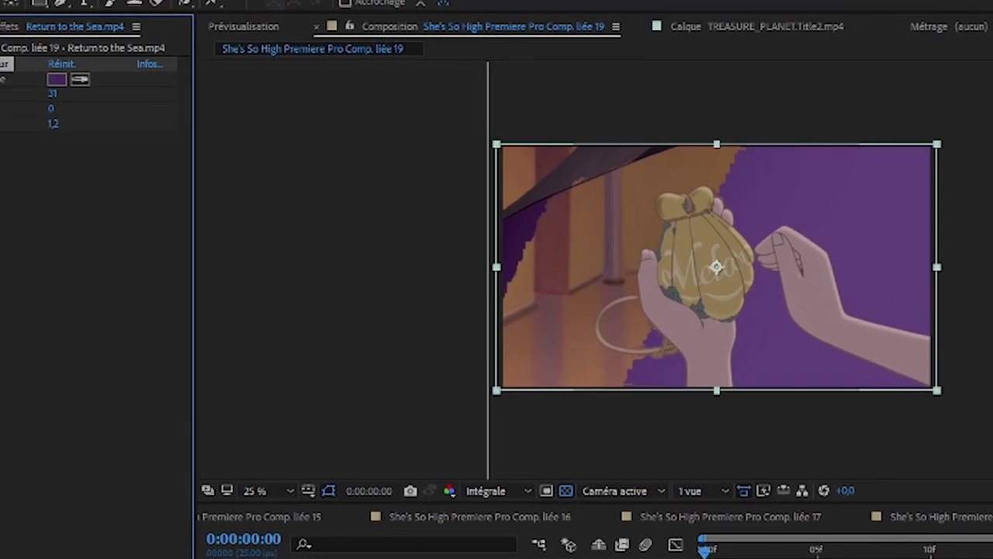
Add a second Color Key sampling the lighter purple background, with a tolerance of 26 and an edge feather of 1.4.
right_click(0, 59)
left_click(94, 0)
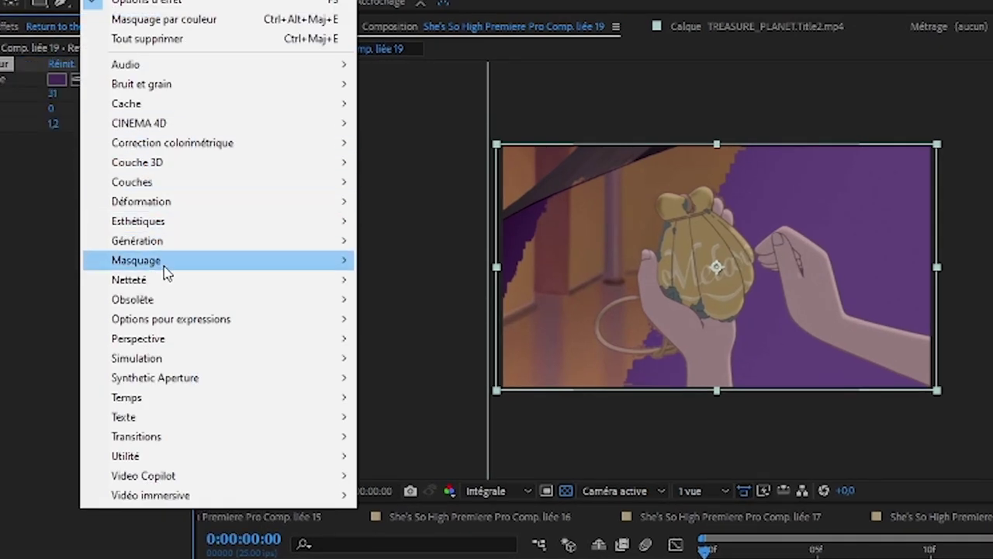
mouse_move(262, 306)
left_click(457, 399)
left_click(79, 155)
left_click(851, 194)
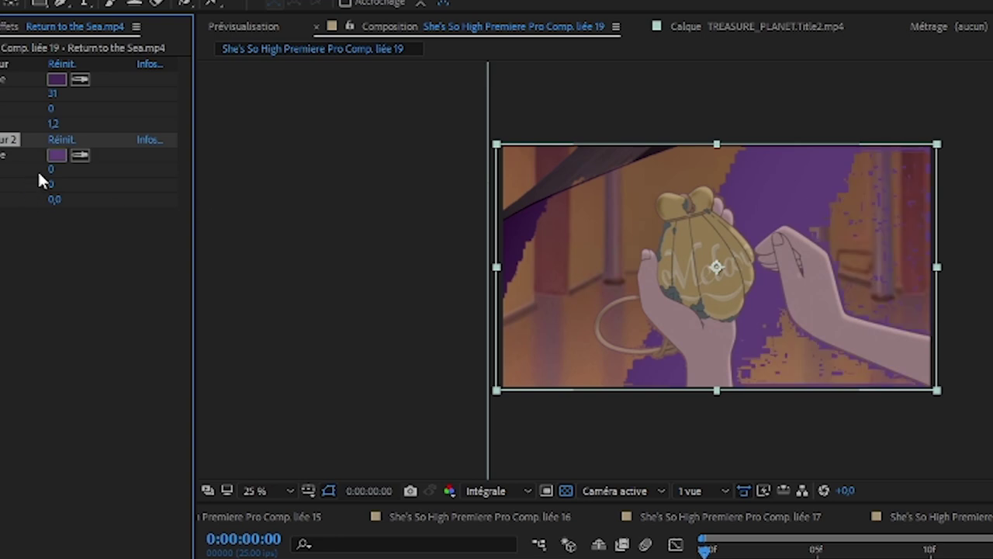
left_click_drag(53, 172, 70, 167)
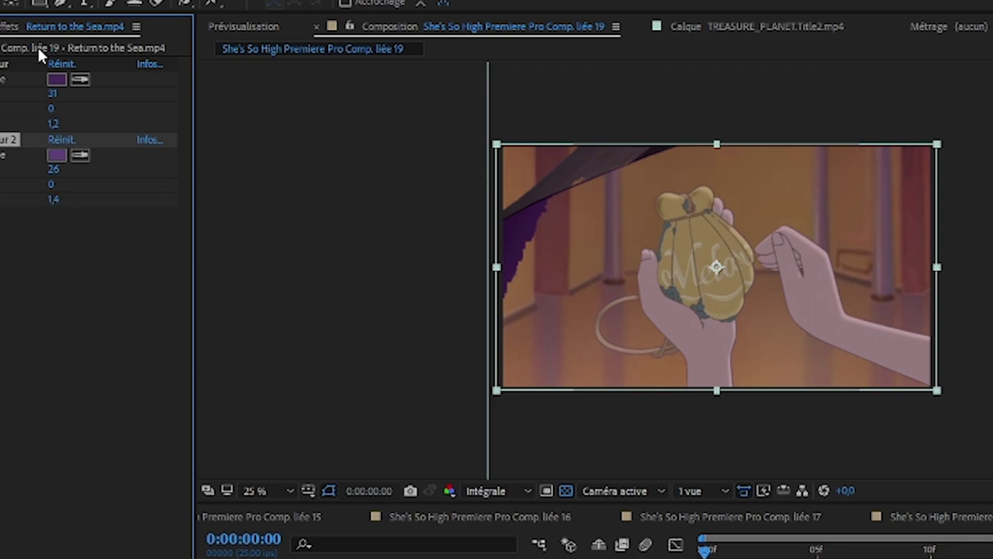
Mask around the hands and necklace with the Pen tool to cut away the leftover background, and flip the layer horizontally.
left_click(543, 392)
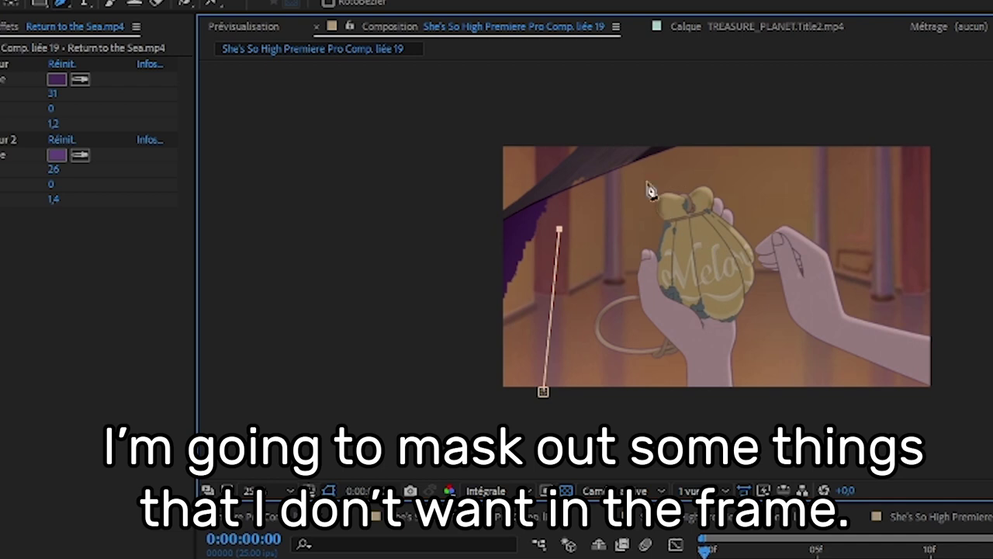
left_click(850, 113)
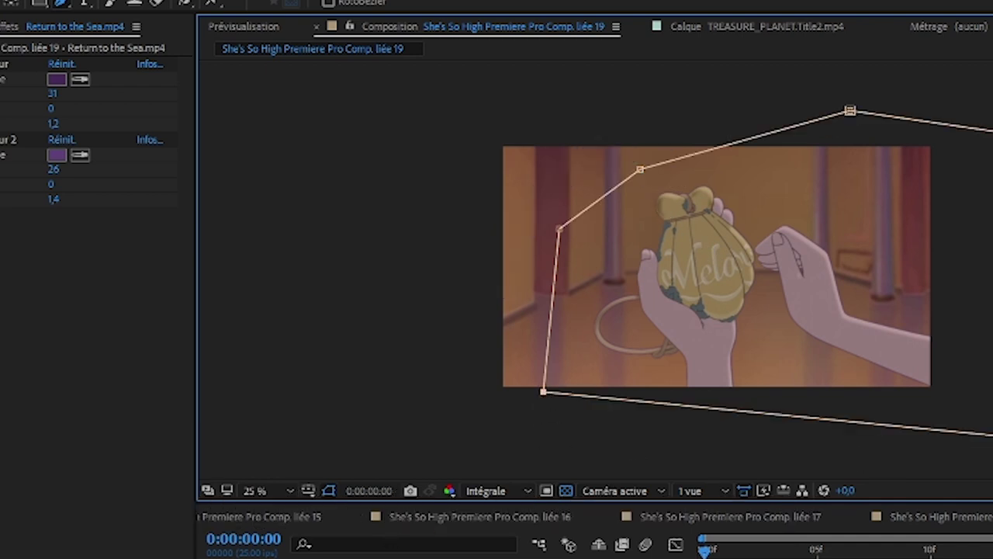
right_click(375, 557)
mouse_move(497, 238)
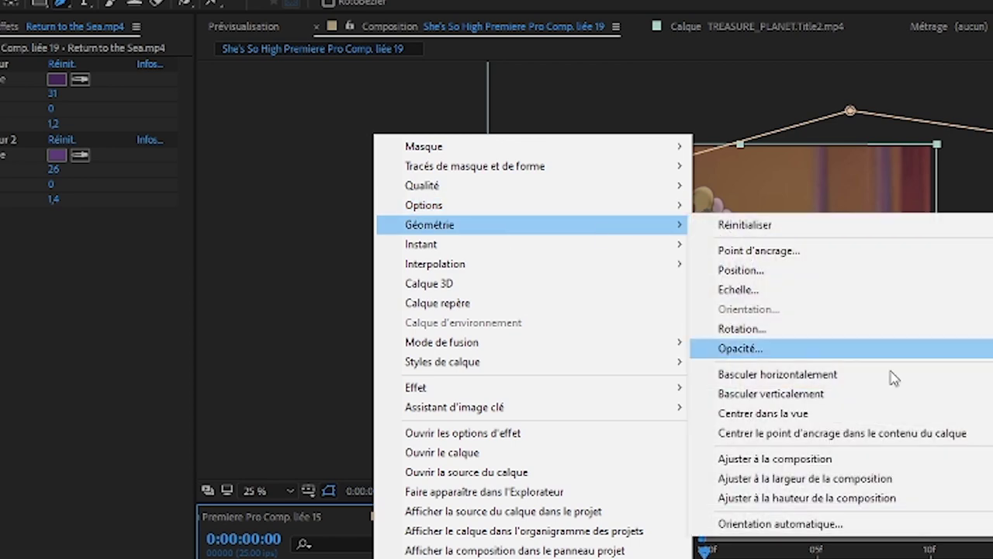
left_click(891, 375)
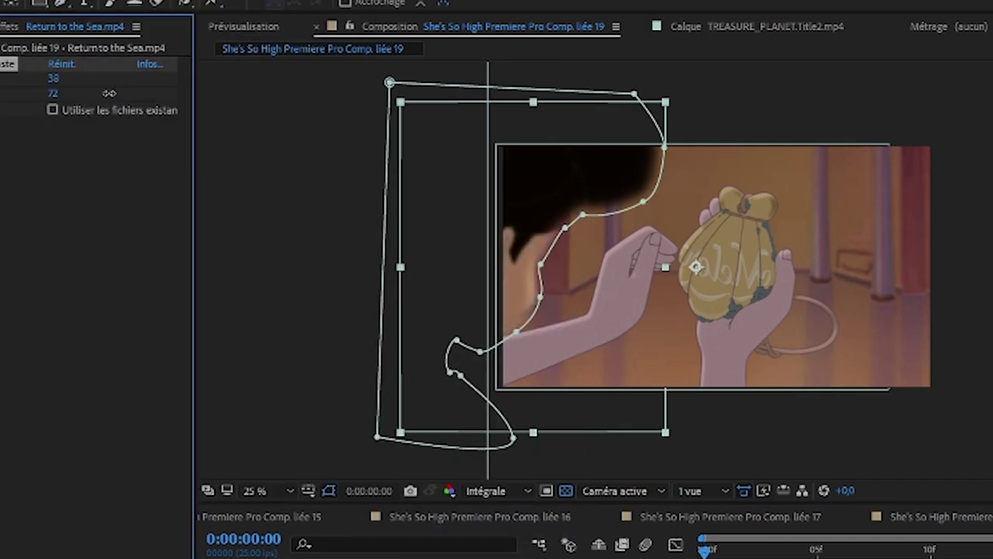
Set the Melody layer's brightness to 38 and adjust its contrast, and delete the Hue/Saturation effect from the hands layer.
right_click(109, 93)
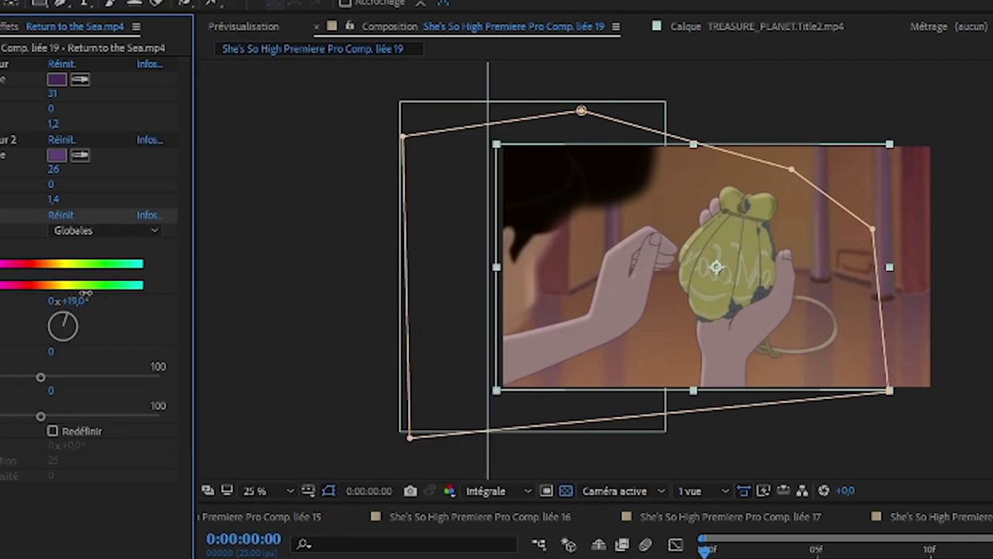
key("Delete")
Apply a Curves effect to the hands layer and lower the upper end of its blue channel curve.
left_click(96, 0)
mouse_move(160, 149)
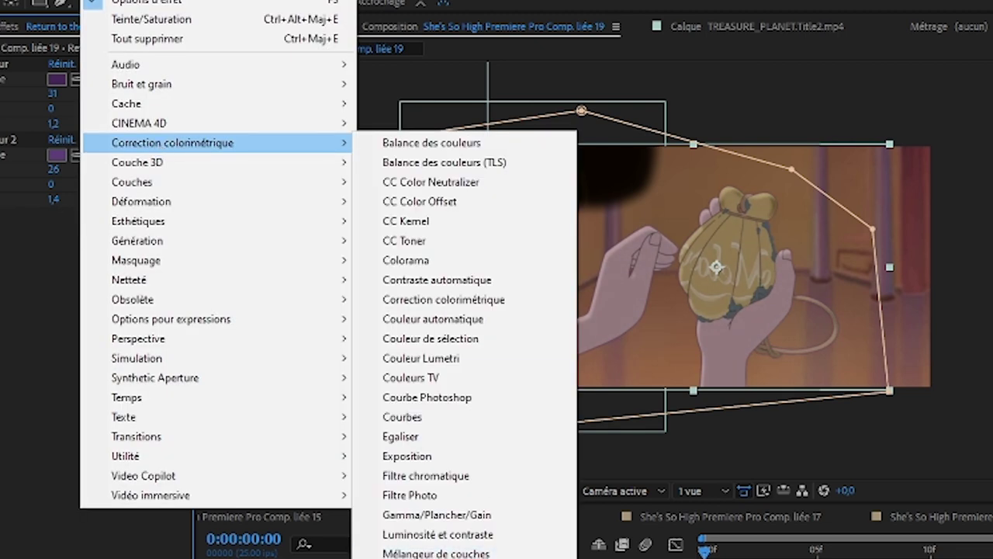
left_click(437, 418)
left_click(108, 230)
left_click(109, 308)
Flip the Melody layer back horizontally and try time-reversing the hands layer.
right_click(363, 135)
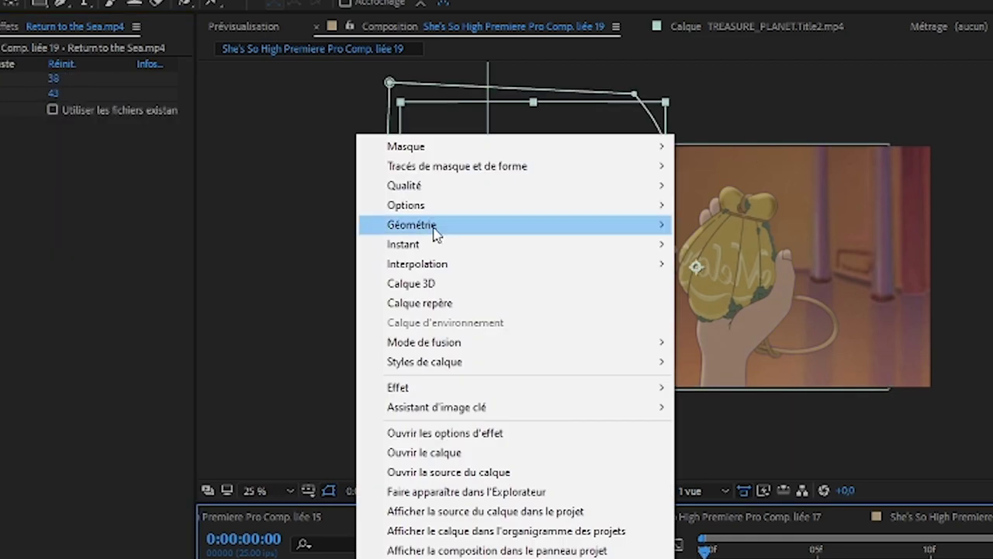
mouse_move(436, 243)
left_click(803, 265)
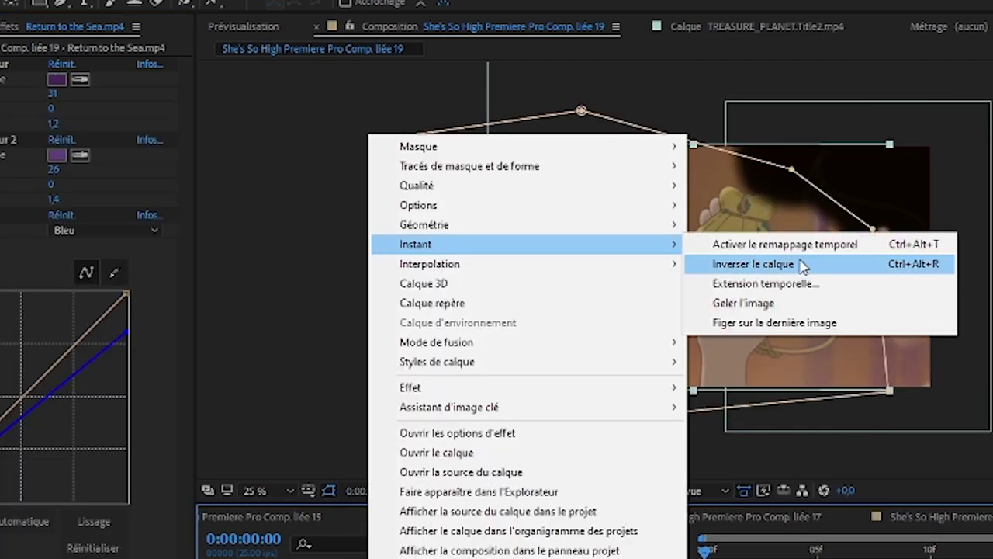
left_click(803, 265)
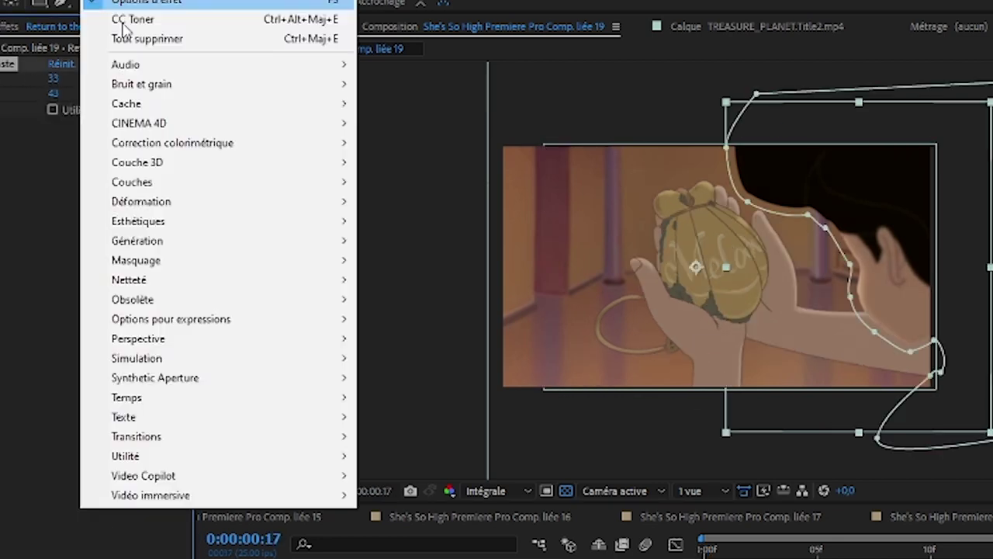
Apply the CC Toner effect with Tritone colors to the Melody layer.
left_click(128, 21)
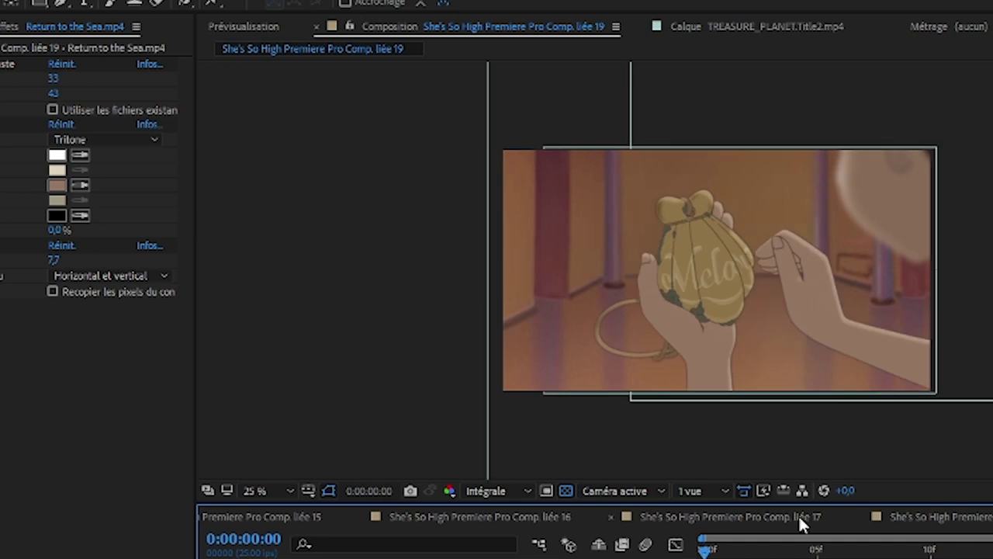
Bring the masked orange solid into the necklace composition from an earlier one and reshape its mask around the hands.
left_click(749, 518)
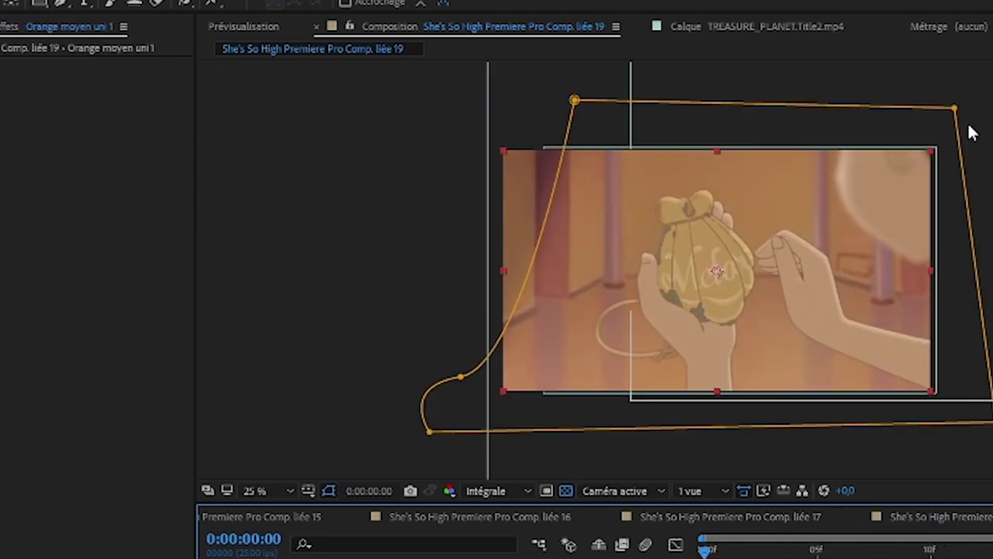
left_click_drag(704, 550, 953, 550)
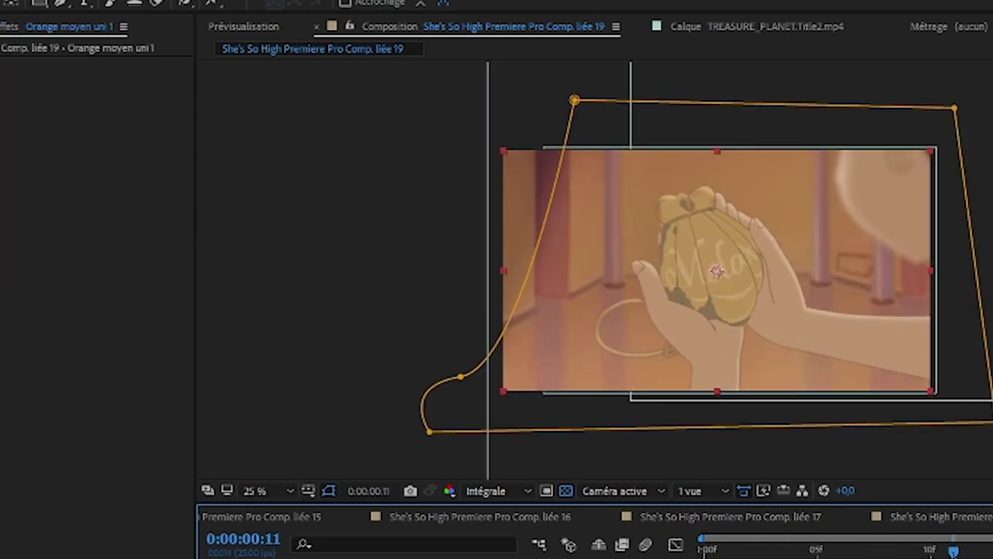
left_click_drag(952, 550, 704, 550)
left_click_drag(460, 377, 588, 385)
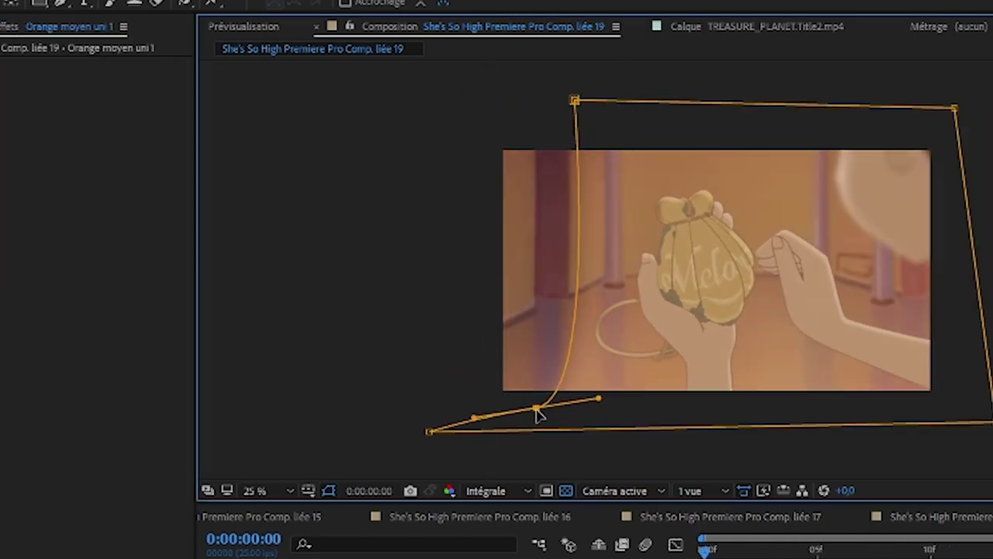
left_click_drag(955, 109, 792, 117)
Switch to Premiere Pro and render and replace the final necklace shot's linked After Effects composition.
left_click(960, 556)
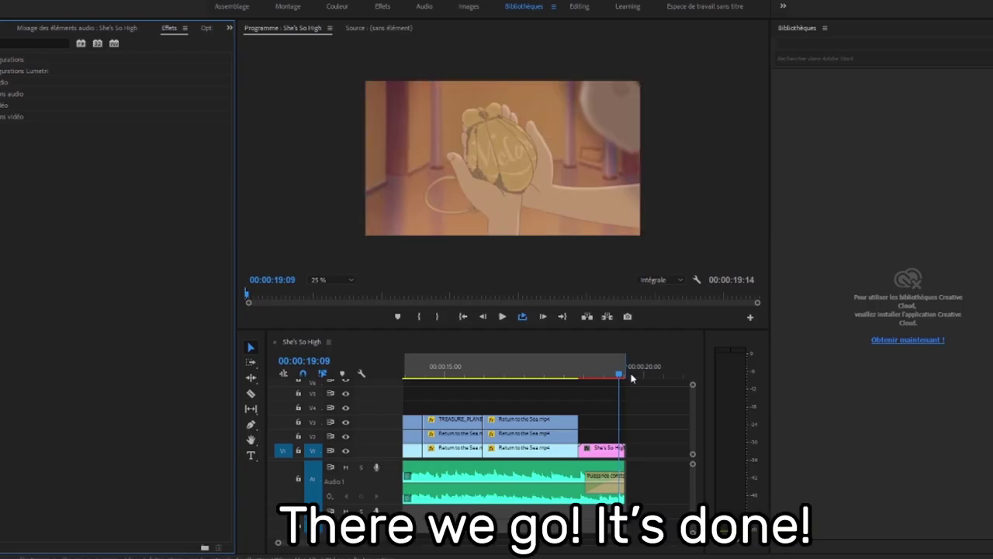
left_click_drag(583, 380, 598, 379)
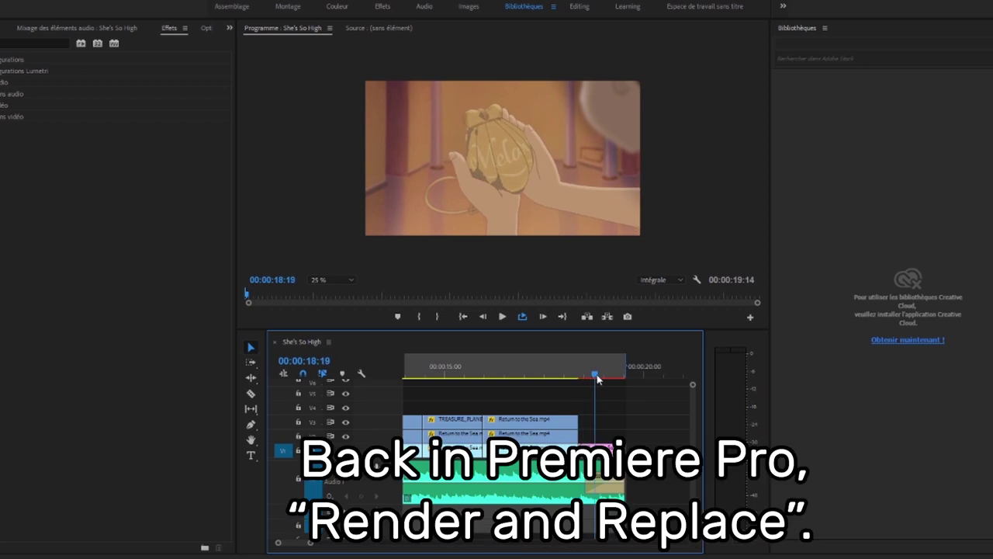
right_click(596, 448)
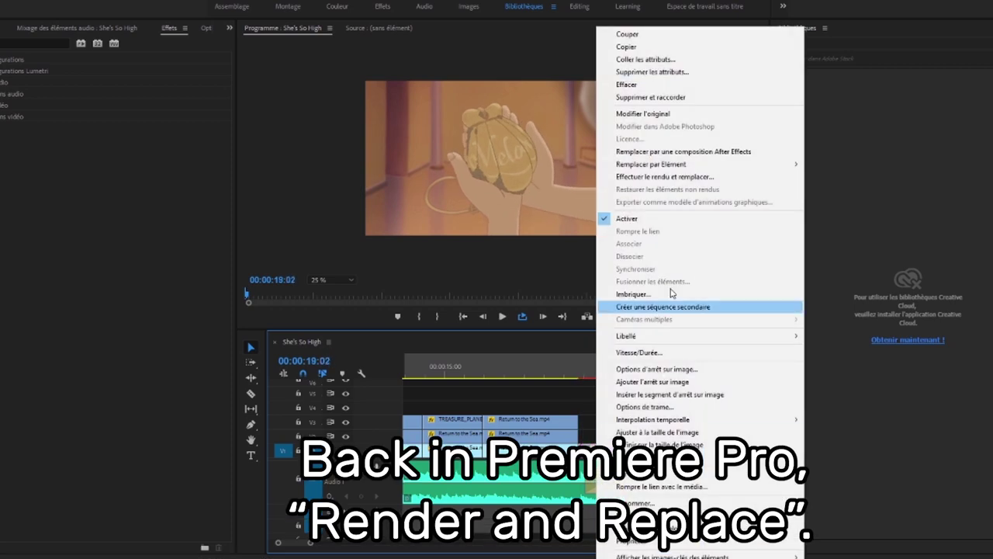
left_click(661, 178)
left_click(589, 352)
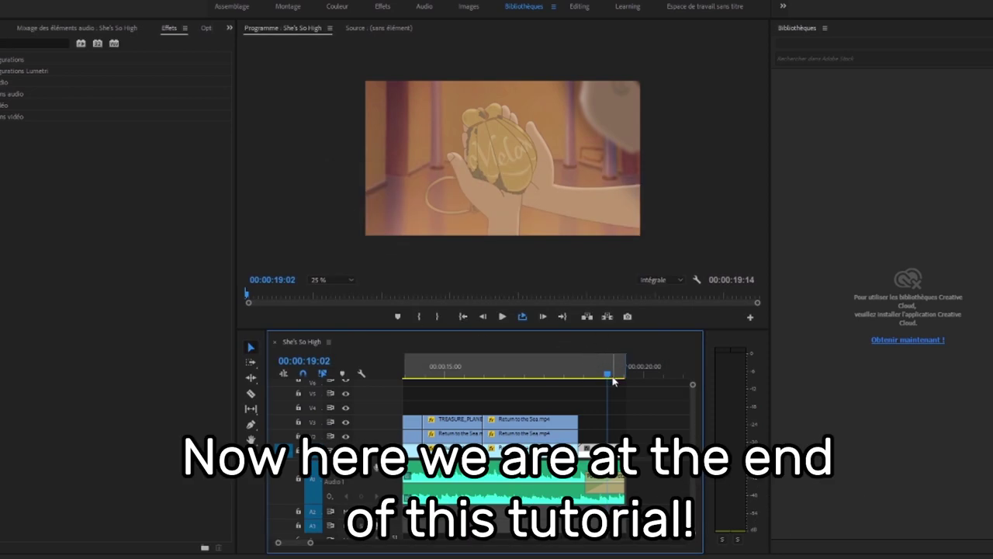
left_click_drag(591, 377, 582, 377)
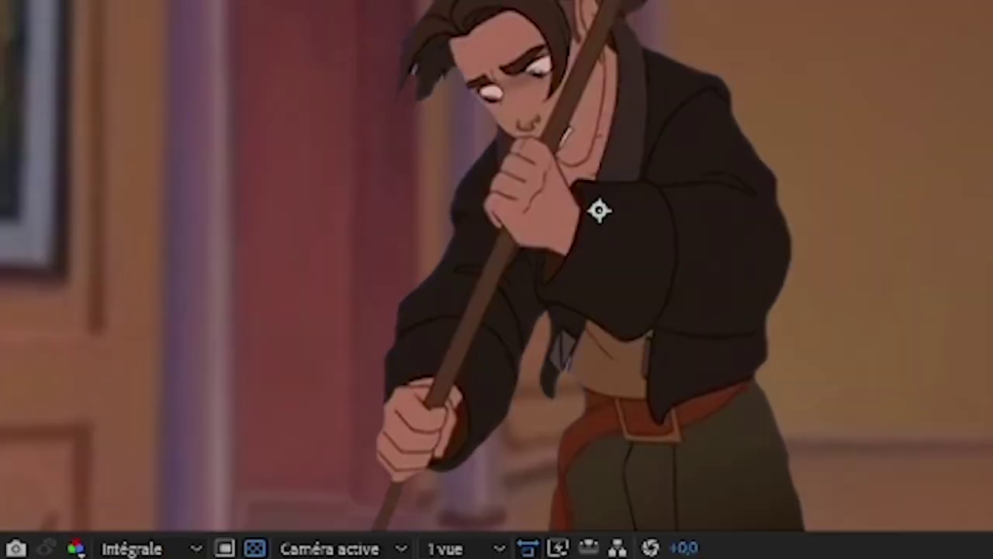
scroll(599, 210, "down", 1)
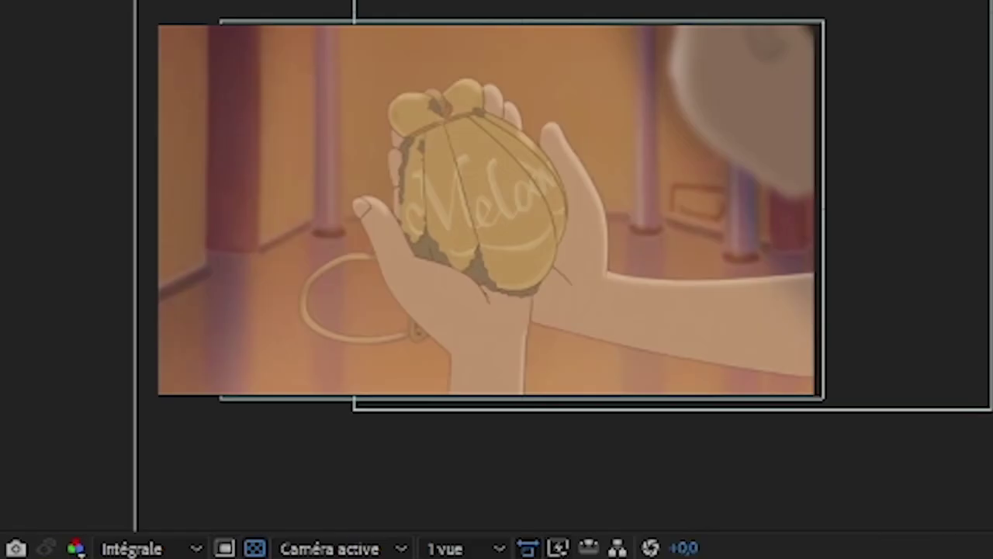